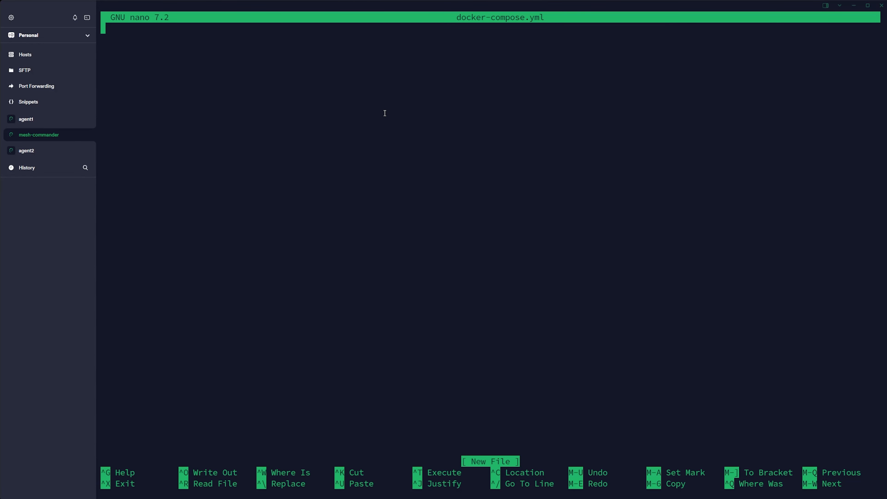
# Paste the MeshCentral and NPM compose file, set HOSTNAME to mesh.webnestify.net, and clear REVERSE_PROXY
pyautogui.hotkey('ctrl', 'shift', 'v')
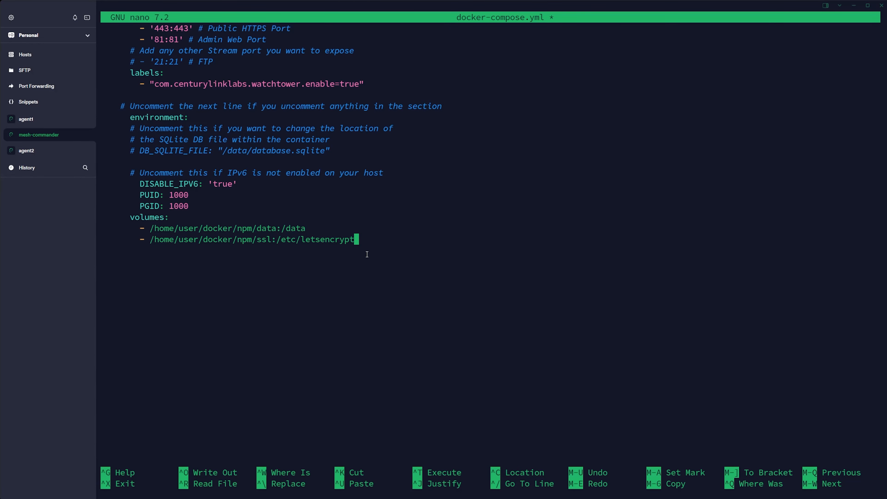
pyautogui.press('Up')
pyautogui.press('Up')
pyautogui.press('Up')
pyautogui.press('Up')
pyautogui.press('Up')
pyautogui.press('Up')
pyautogui.press('Up')
pyautogui.press('Up')
pyautogui.press('Up')
pyautogui.press('Up')
pyautogui.press('Up')
pyautogui.press('Up')
pyautogui.press('Up')
pyautogui.press('Up')
pyautogui.press('Up')
pyautogui.press('Up')
pyautogui.press('Up')
pyautogui.press('Up')
pyautogui.press('Up')
pyautogui.press('Up')
pyautogui.press('Up')
pyautogui.press('Up')
pyautogui.press('Up')
pyautogui.press('Up')
pyautogui.press('Up')
pyautogui.press('Up')
pyautogui.press('Up')
pyautogui.press('Up')
pyautogui.press('Up')
pyautogui.press('Up')
pyautogui.press('Up')
pyautogui.press('Up')
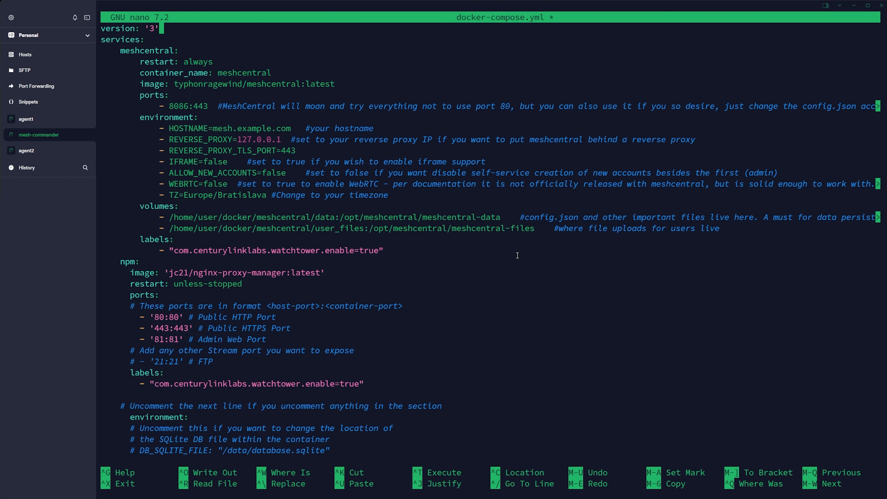
pyautogui.press('Down')
pyautogui.press('Down')
pyautogui.press('Down')
pyautogui.press('Down')
pyautogui.press('Down')
pyautogui.press('Down')
pyautogui.press('Down')
pyautogui.press('Down')
pyautogui.press('Down')
pyautogui.press('Left')
pyautogui.press('Left')
pyautogui.press('Left')
pyautogui.press('Left')
pyautogui.press('Left')
pyautogui.press('Left')
pyautogui.press('Left')
pyautogui.press('Left')
pyautogui.press('Left')
pyautogui.press('Left')
pyautogui.press('Left')
pyautogui.press('Left')
pyautogui.press('Left')
pyautogui.press('BackSpace')
pyautogui.press('BackSpace')
pyautogui.press('BackSpace')
pyautogui.press('BackSpace')
pyautogui.press('BackSpace')
pyautogui.press('BackSpace')
pyautogui.press('BackSpace')
pyautogui.press('BackSpace')
pyautogui.press('BackSpace')
pyautogui.press('BackSpace')
pyautogui.press('BackSpace')
pyautogui.press('BackSpace')
pyautogui.press('BackSpace')
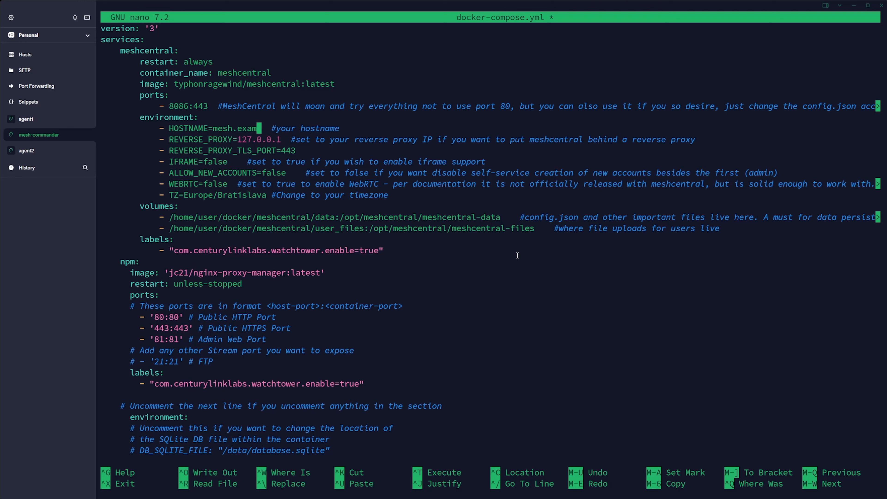
pyautogui.write('h.webnestify')
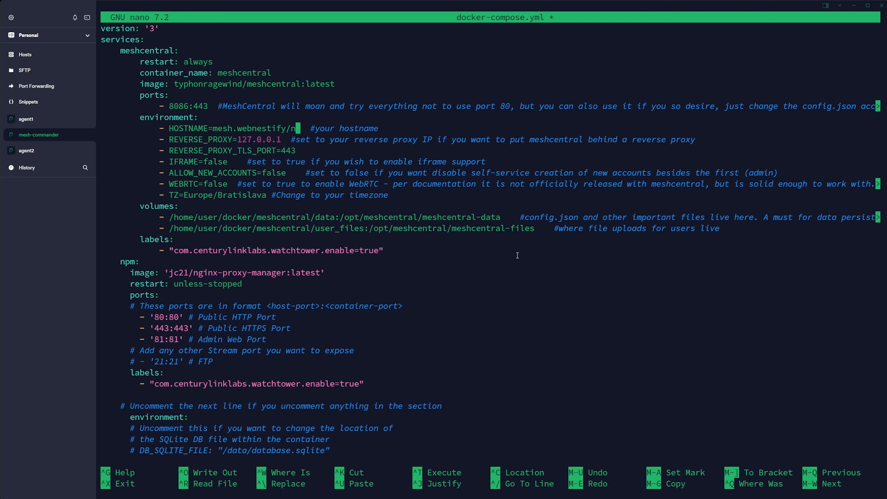
pyautogui.write('.net')
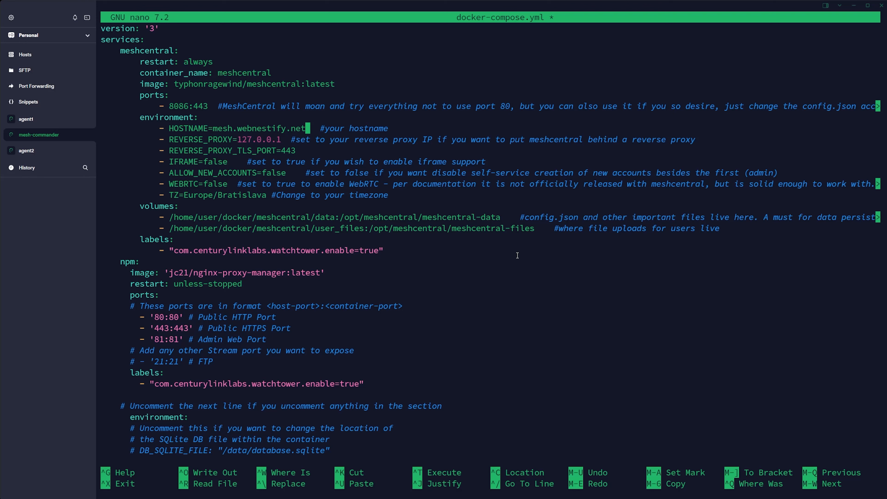
pyautogui.press('Down')
pyautogui.press('Left')
pyautogui.press('Left')
pyautogui.press('Left')
pyautogui.press('Left')
pyautogui.press('Left')
pyautogui.press('BackSpace')
pyautogui.press('BackSpace')
pyautogui.press('BackSpace')
pyautogui.press('BackSpace')
pyautogui.press('BackSpace')
pyautogui.press('BackSpace')
pyautogui.press('BackSpace')
pyautogui.press('BackSpace')
pyautogui.press('BackSpace')
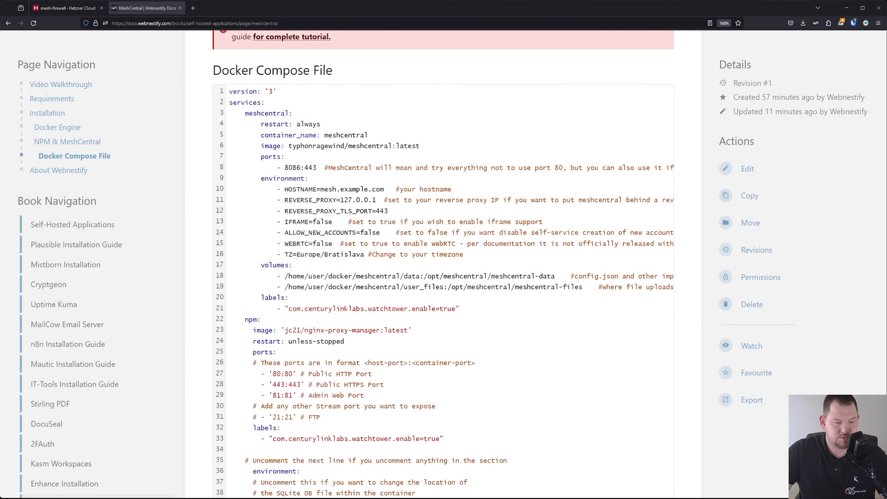
# Copy the mesh-commanded server's public IP 167.235.235.87 from the Hetzner server list
pyautogui.click(71, 7)
pyautogui.moveTo(18, 179)
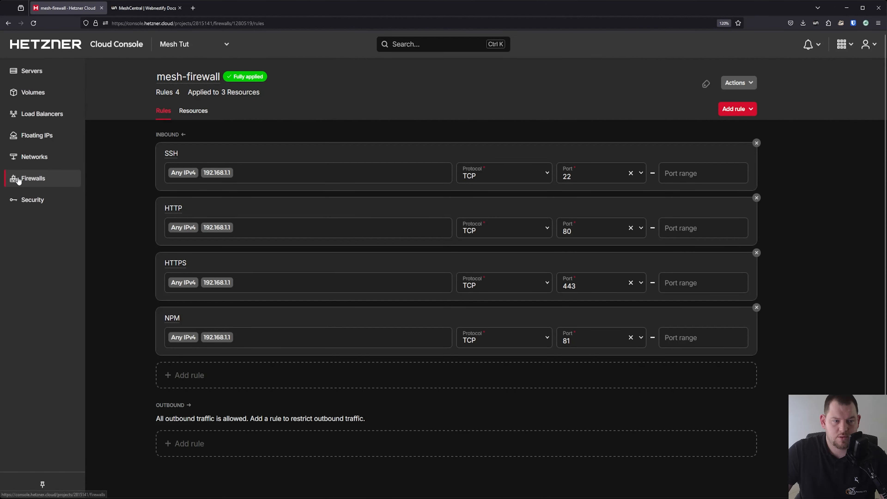
pyautogui.click(44, 75)
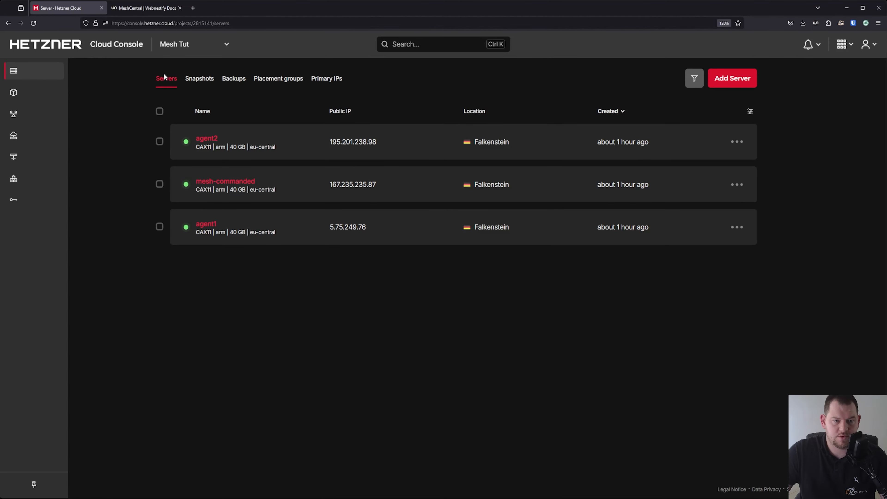
pyautogui.click(356, 187)
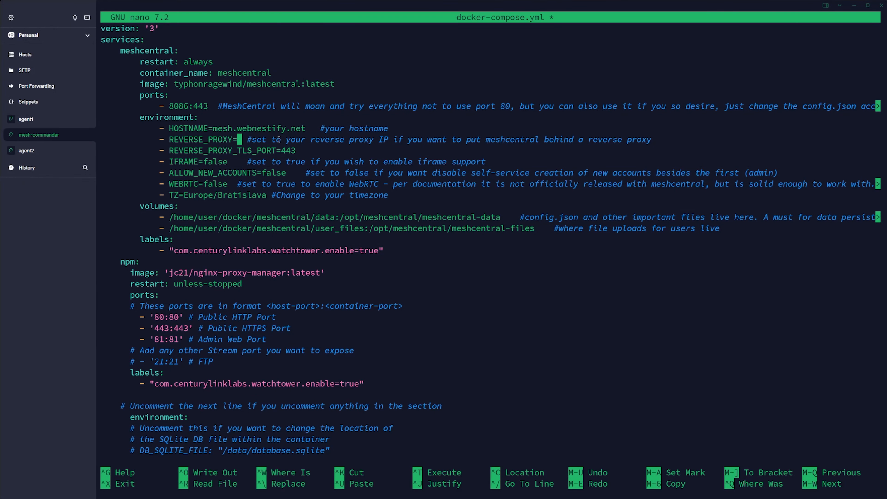
# Set REVERSE_PROXY to 167.235.235.87 and change both MeshCentral volume paths from user to mesh
pyautogui.hotkey('ctrl', 'shift', 'v')
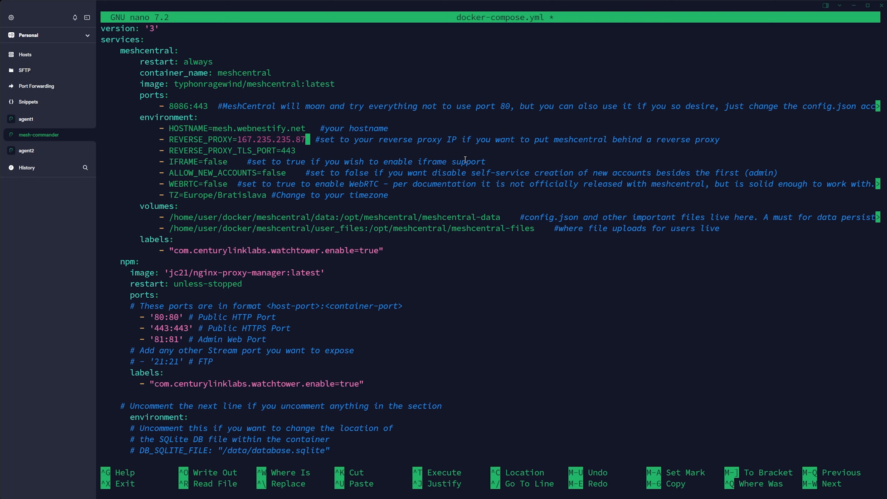
pyautogui.press('Down')
pyautogui.press('Down')
pyautogui.press('Down')
pyautogui.press('Down')
pyautogui.press('Down')
pyautogui.press('Down')
pyautogui.press('Down')
pyautogui.press('Left')
pyautogui.press('Left')
pyautogui.press('Left')
pyautogui.press('Left')
pyautogui.press('Left')
pyautogui.press('Left')
pyautogui.press('Left')
pyautogui.press('Left')
pyautogui.press('Left')
pyautogui.press('Left')
pyautogui.press('Left')
pyautogui.press('Left')
pyautogui.press('Left')
pyautogui.press('Left')
pyautogui.press('Left')
pyautogui.press('Left')
pyautogui.press('Left')
pyautogui.press('Left')
pyautogui.press('BackSpace')
pyautogui.press('BackSpace')
pyautogui.press('BackSpace')
pyautogui.press('BackSpace')
pyautogui.write('mesh')
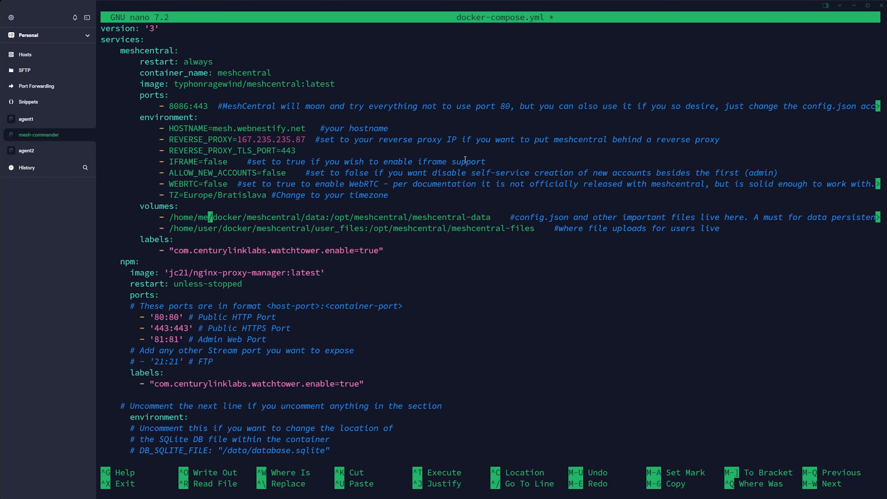
pyautogui.press('Down')
pyautogui.press('BackSpace')
pyautogui.press('BackSpace')
pyautogui.press('BackSpace')
pyautogui.press('BackSpace')
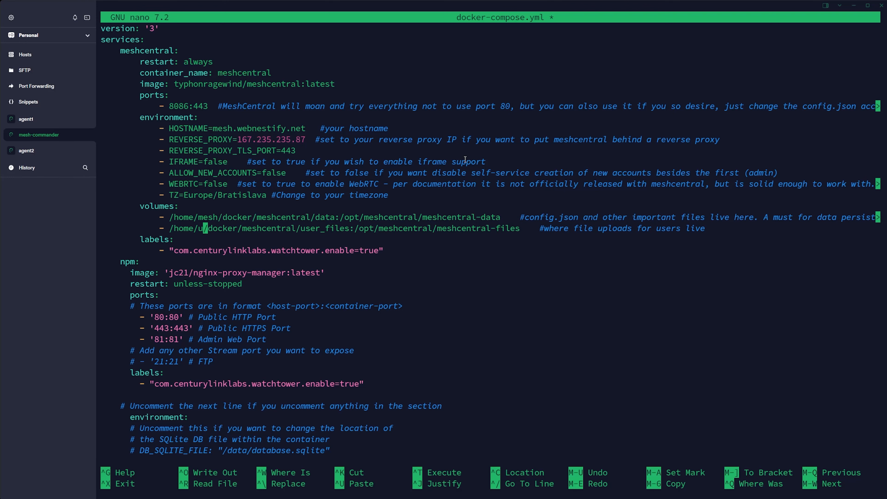
pyautogui.write('mesh')
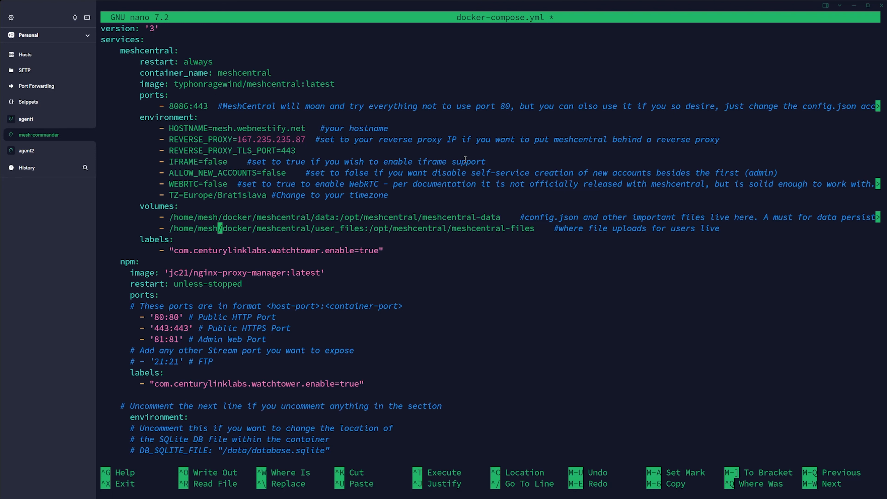
# Change the Nginx Proxy Manager data and ssl volume paths from user to mesh
pyautogui.press('Down')
pyautogui.press('Down')
pyautogui.press('Down')
pyautogui.press('Down')
pyautogui.press('Down')
pyautogui.press('Down')
pyautogui.press('Down')
pyautogui.press('Down')
pyautogui.press('Down')
pyautogui.press('Down')
pyautogui.press('Down')
pyautogui.press('Down')
pyautogui.press('Down')
pyautogui.press('Down')
pyautogui.press('Down')
pyautogui.press('Down')
pyautogui.press('Down')
pyautogui.press('Down')
pyautogui.press('Down')
pyautogui.press('Down')
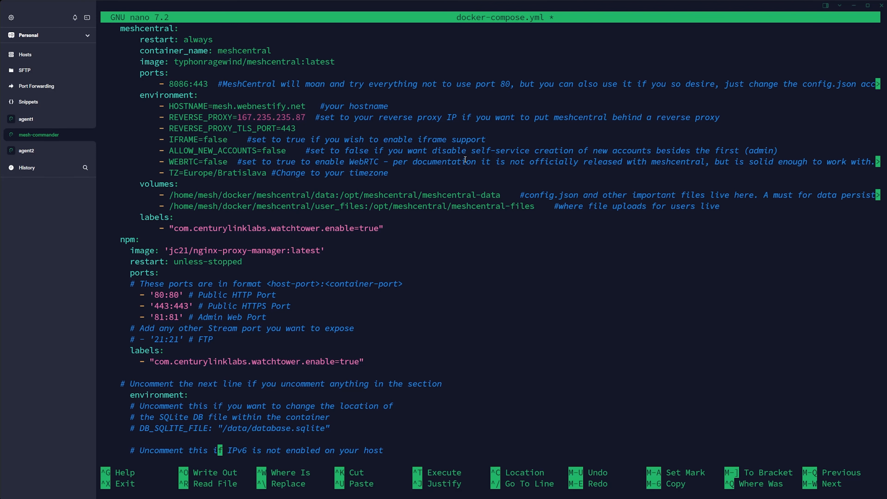
pyautogui.press('Down')
pyautogui.press('Down')
pyautogui.press('Down')
pyautogui.press('Down')
pyautogui.press('Down')
pyautogui.press('Up')
pyautogui.press('Up')
pyautogui.press('Left')
pyautogui.press('Left')
pyautogui.press('Left')
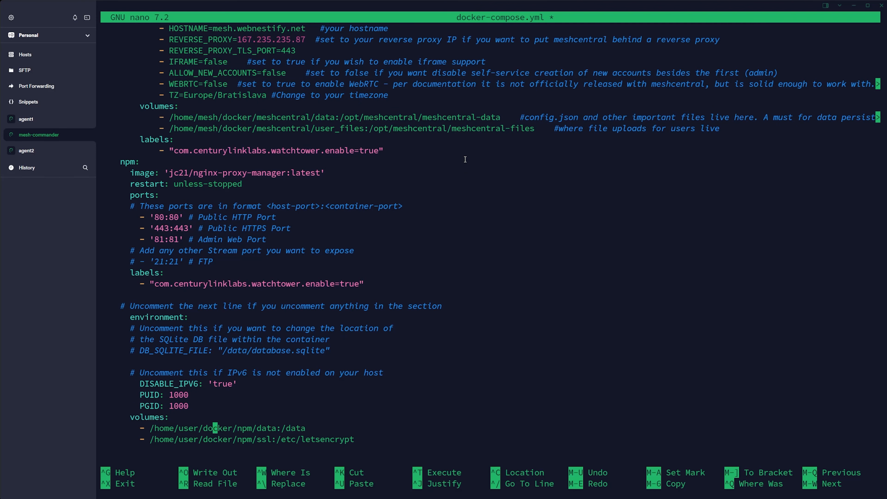
pyautogui.press('Left')
pyautogui.press('BackSpace')
pyautogui.press('BackSpace')
pyautogui.press('BackSpace')
pyautogui.press('BackSpace')
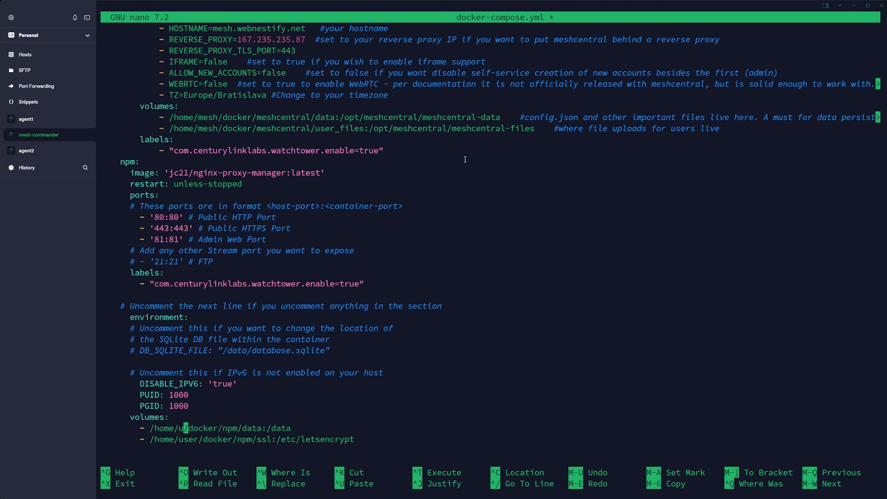
pyautogui.write('mesh')
pyautogui.press('Down')
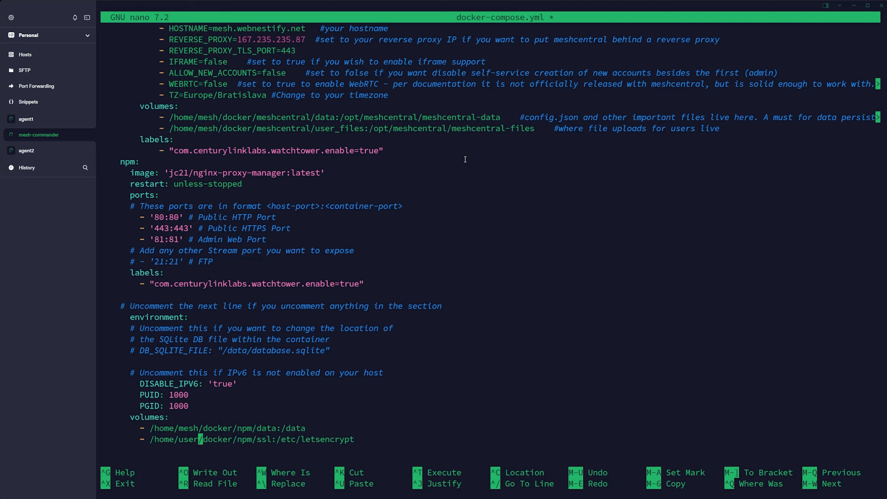
pyautogui.press('BackSpace')
pyautogui.press('BackSpace')
pyautogui.press('BackSpace')
pyautogui.press('BackSpace')
pyautogui.write('mesh')
# Save docker-compose.yml and exit nano
pyautogui.press('Up')
pyautogui.press('Up')
pyautogui.press('Up')
pyautogui.press('Up')
pyautogui.press('Up')
pyautogui.press('Up')
pyautogui.press('Up')
pyautogui.press('Up')
pyautogui.press('Up')
pyautogui.press('Up')
pyautogui.press('Up')
pyautogui.press('Up')
pyautogui.press('Up')
pyautogui.press('Up')
pyautogui.press('Up')
pyautogui.press('Up')
pyautogui.press('Up')
pyautogui.press('Up')
pyautogui.press('Up')
pyautogui.press('Up')
pyautogui.press('Up')
pyautogui.press('Up')
pyautogui.press('Up')
pyautogui.press('Up')
pyautogui.press('Up')
pyautogui.press('Up')
pyautogui.press('Up')
pyautogui.press('Up')
pyautogui.press('Up')
pyautogui.press('Up')
pyautogui.press('Up')
pyautogui.press('Up')
pyautogui.press('Up')
pyautogui.press('Up')
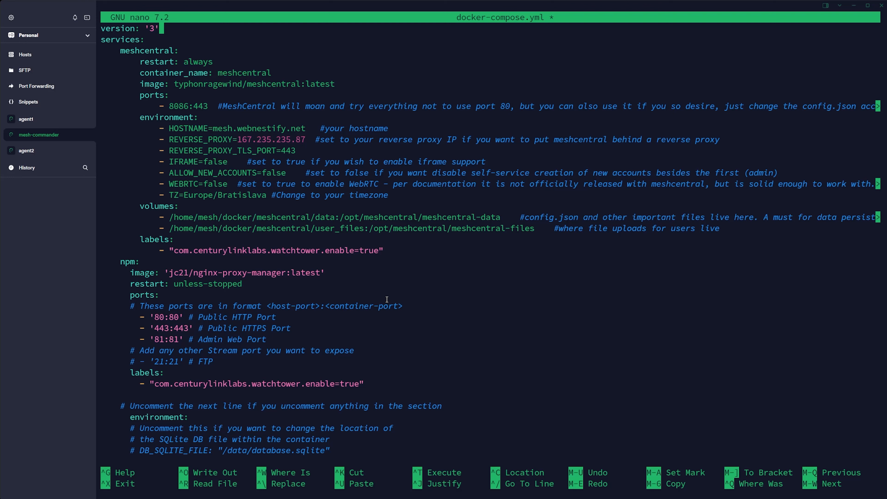
pyautogui.hotkey('ctrl', 'o')
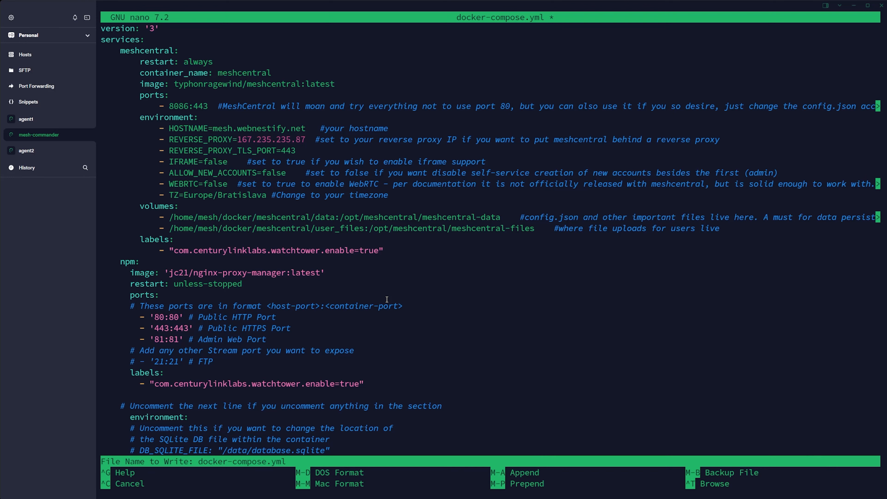
pyautogui.press('Return')
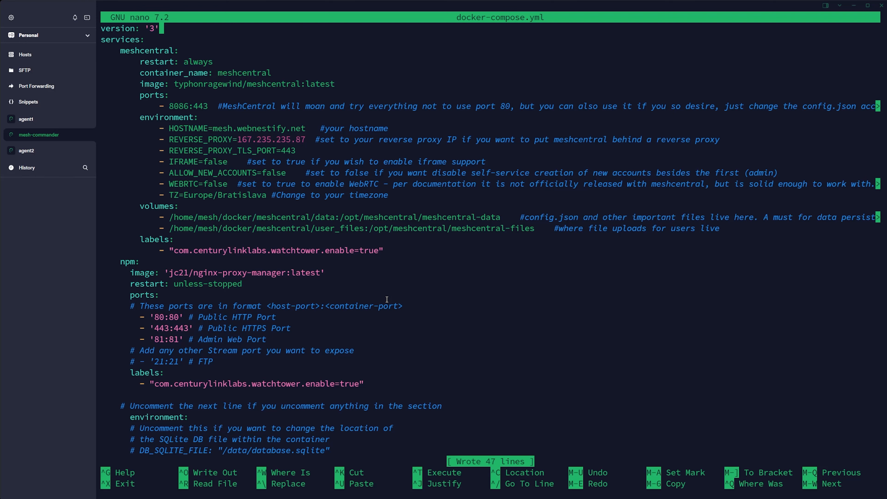
pyautogui.hotkey('ctrl', 'x')
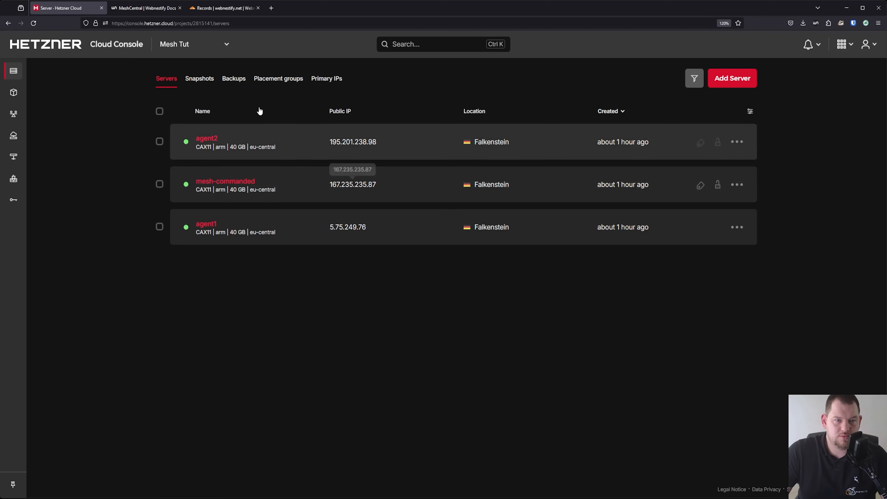
# Add an unproxied A record 'mesh' → 167.235.235.87 in webnestify.net's Cloudflare DNS
pyautogui.click(226, 10)
pyautogui.click(675, 231)
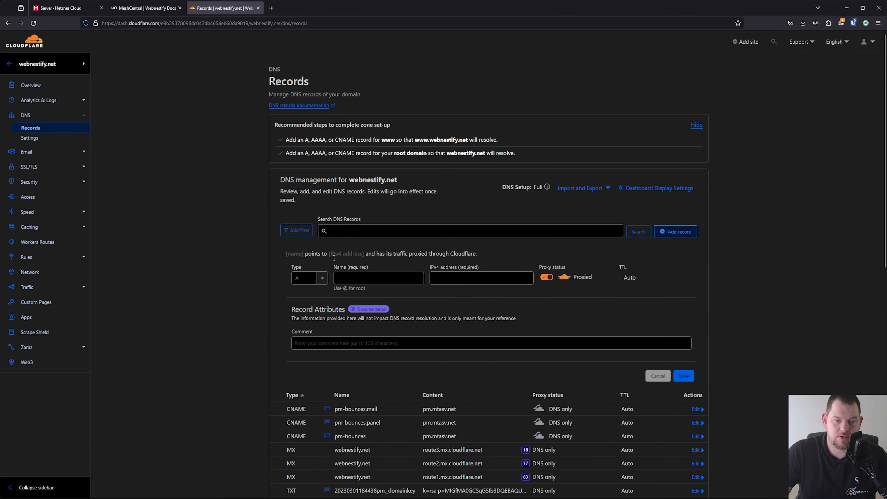
pyautogui.press('Tab')
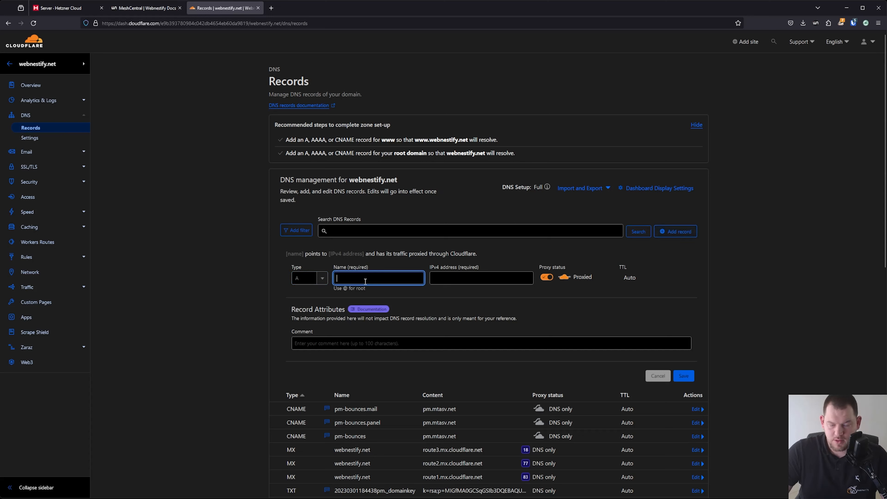
pyautogui.write('mesh')
pyautogui.press('Tab')
pyautogui.hotkey('ctrl', 'v')
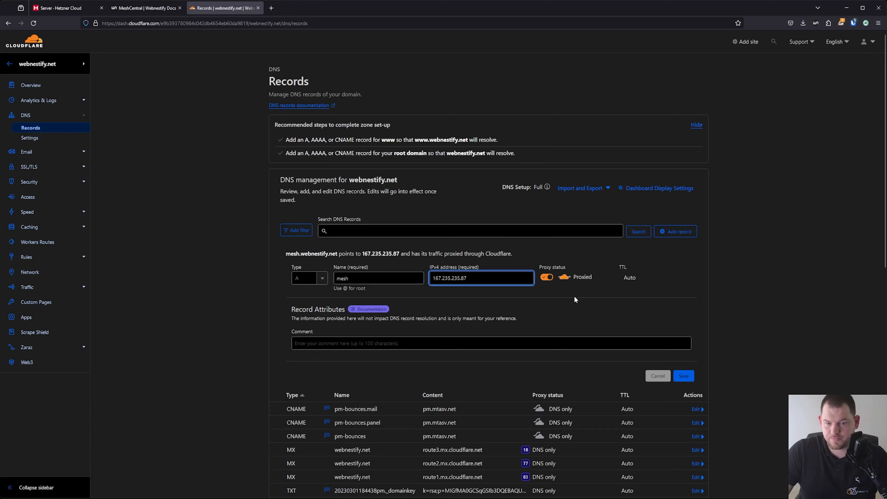
pyautogui.click(546, 277)
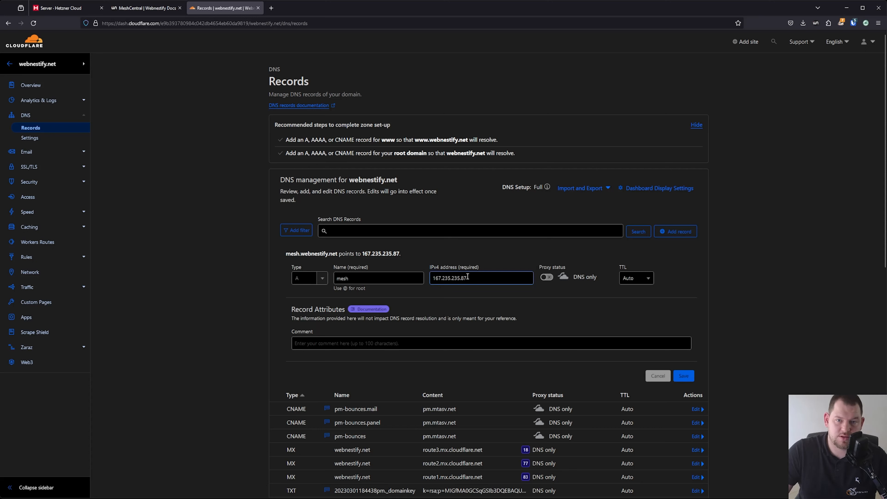
pyautogui.click(691, 377)
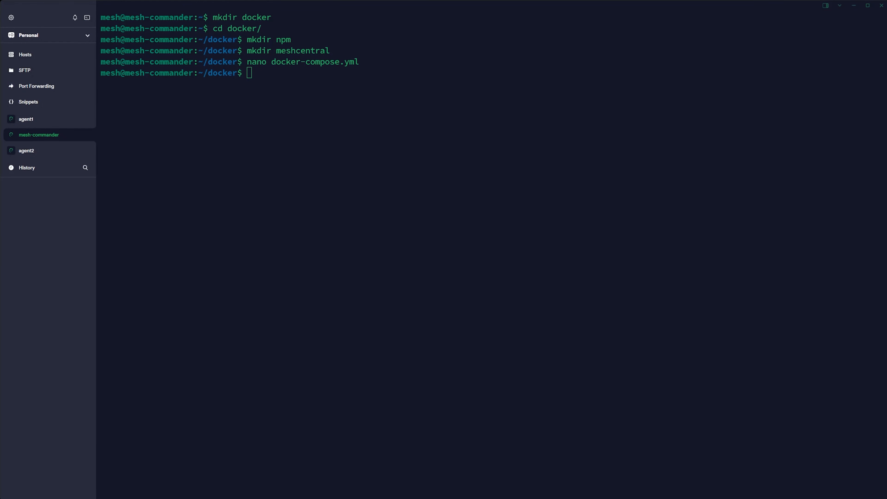
# Run 'docker compose up -d' to start the stack, then verify the containers with 'docker ps'
pyautogui.click(426, 40)
pyautogui.write('docker compose up -d')
pyautogui.press('Return')
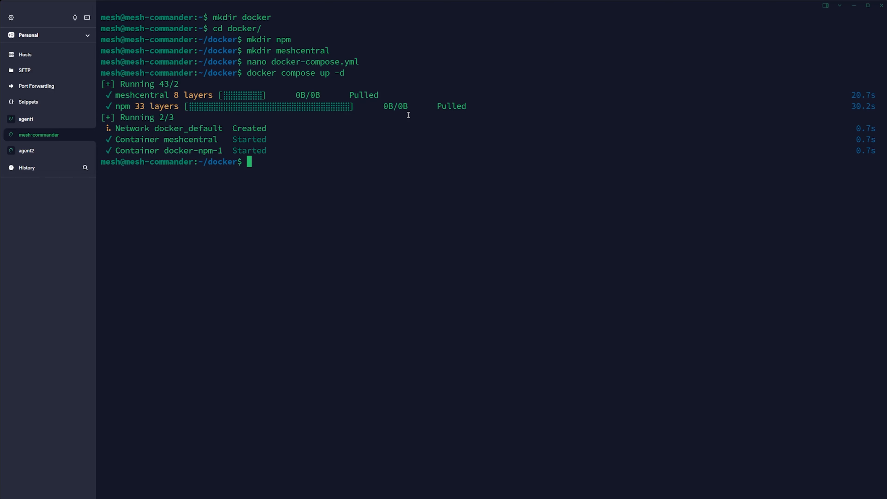
pyautogui.write('docker ps')
pyautogui.press('Return')
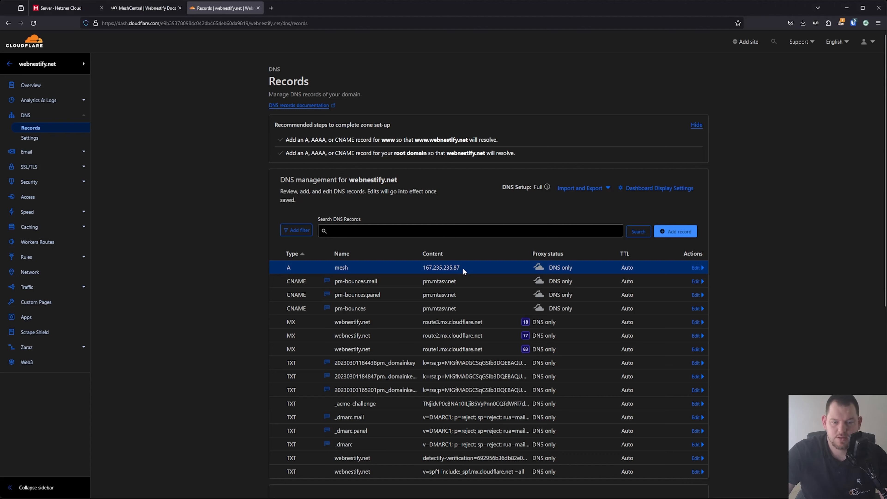
pyautogui.moveTo(463, 270); pyautogui.dragTo(426, 270)
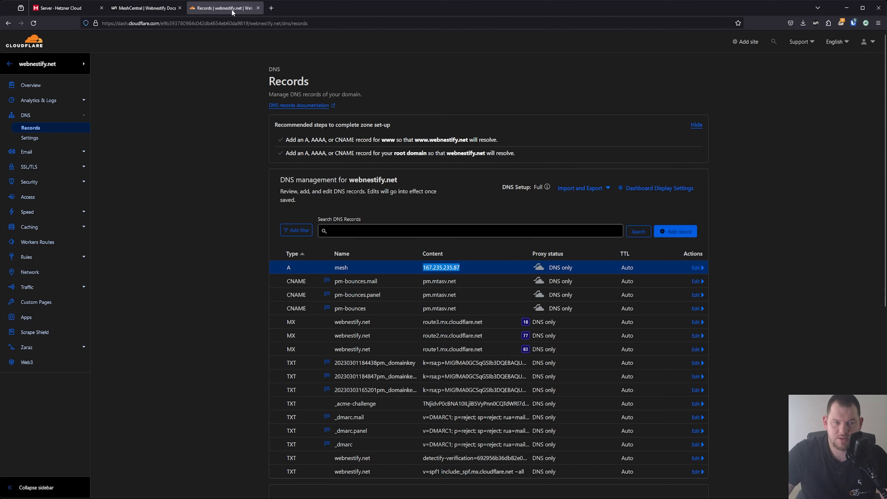
pyautogui.click(173, 9)
pyautogui.click(174, 19)
pyautogui.hotkey('ctrl', 'v')
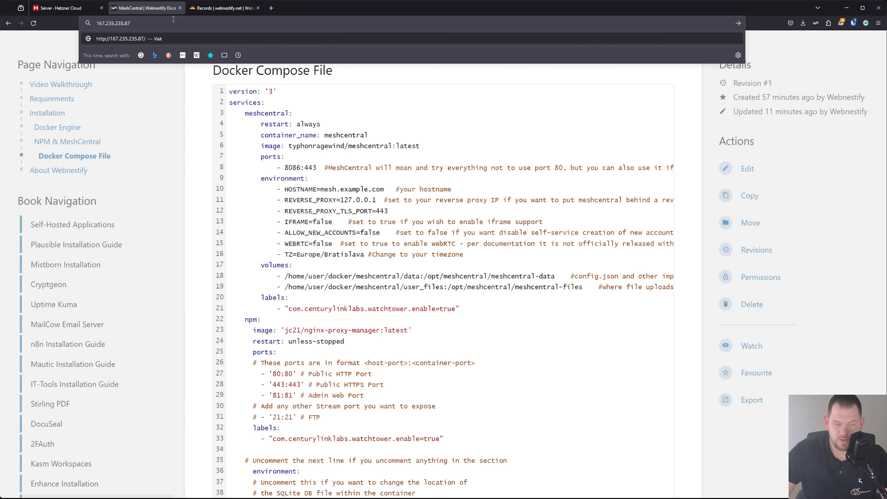
pyautogui.write(':81')
pyautogui.press('Return')
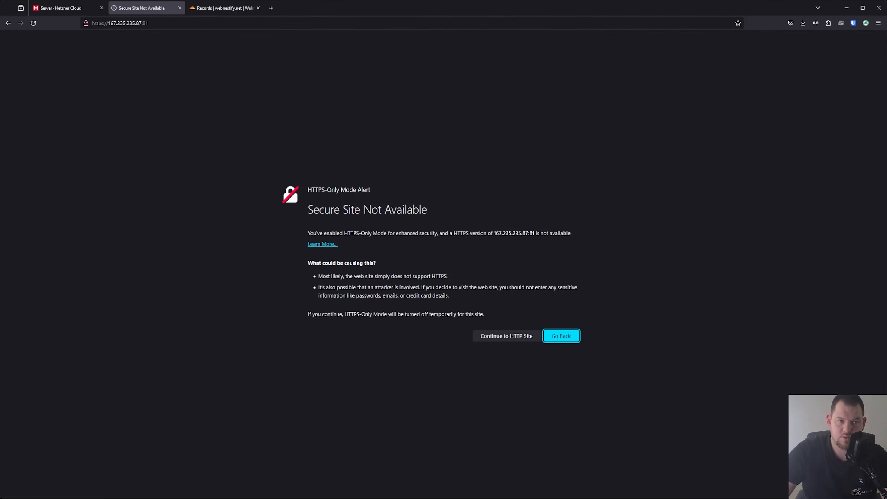
pyautogui.click(504, 332)
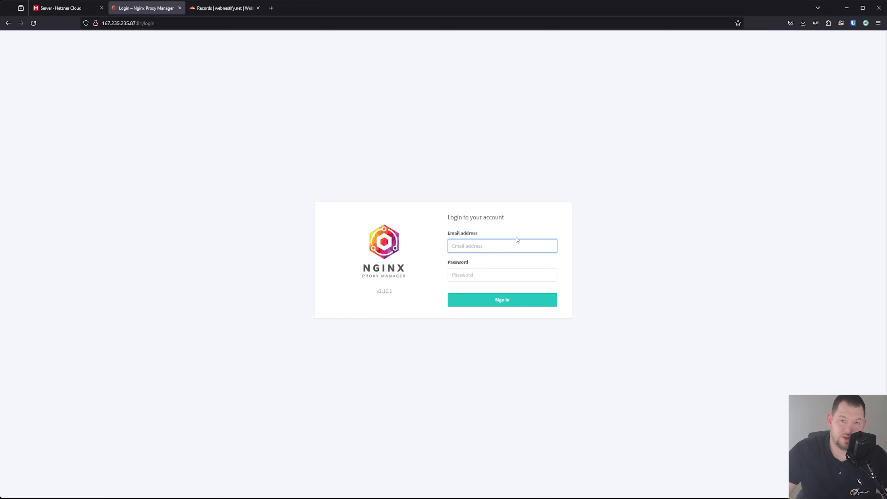
# Sign in to Nginx Proxy Manager with the default admin e-mail and password
pyautogui.click(555, 207)
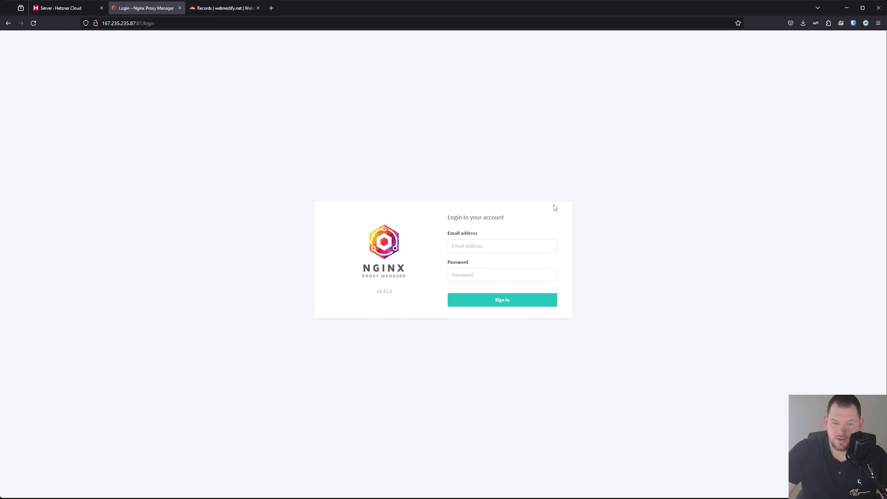
pyautogui.click(470, 245)
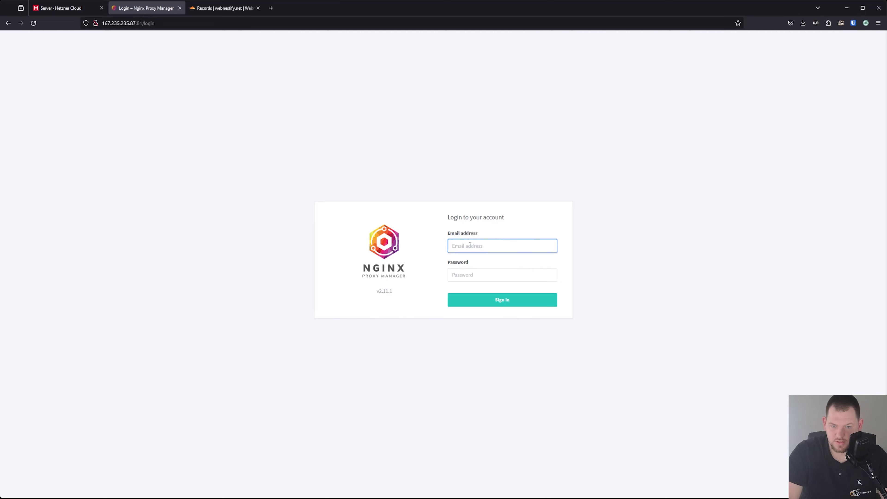
pyautogui.write('a')
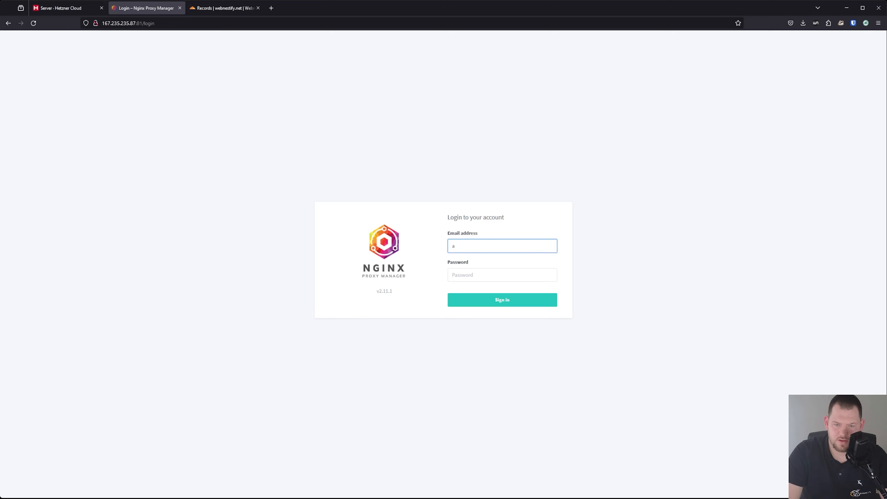
pyautogui.click(495, 259)
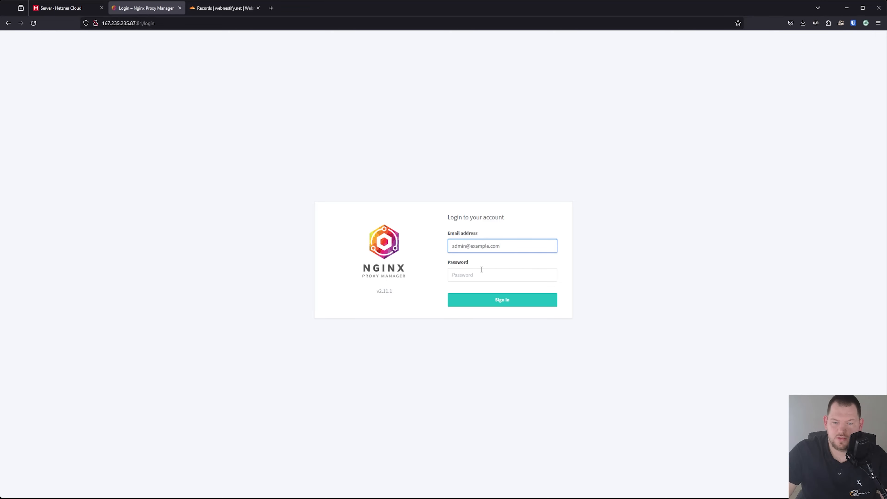
pyautogui.click(480, 272)
pyautogui.write('c')
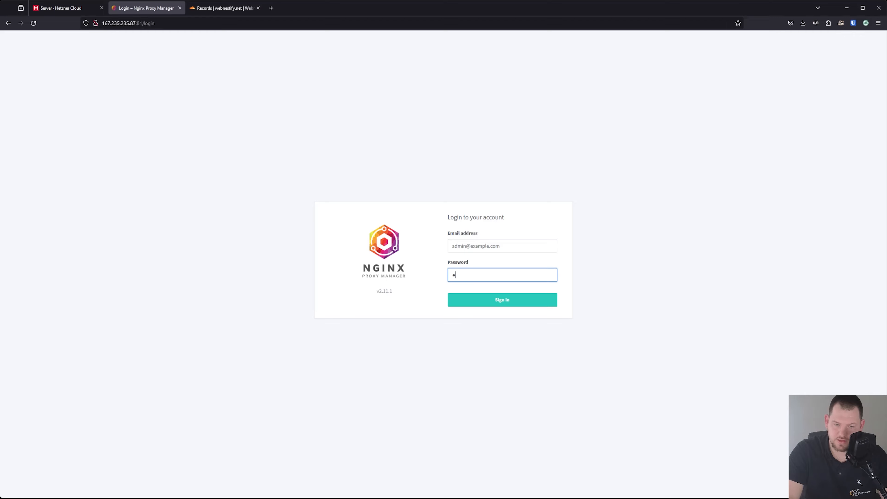
pyautogui.write('hangeme')
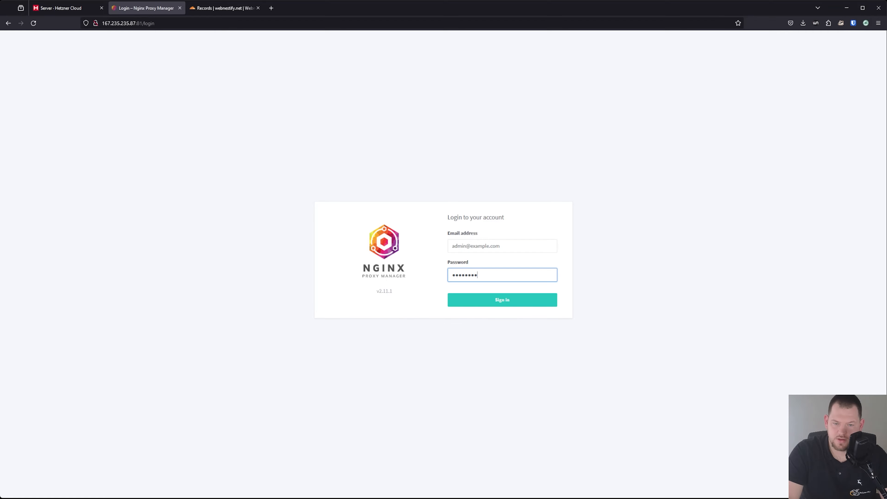
pyautogui.press('Return')
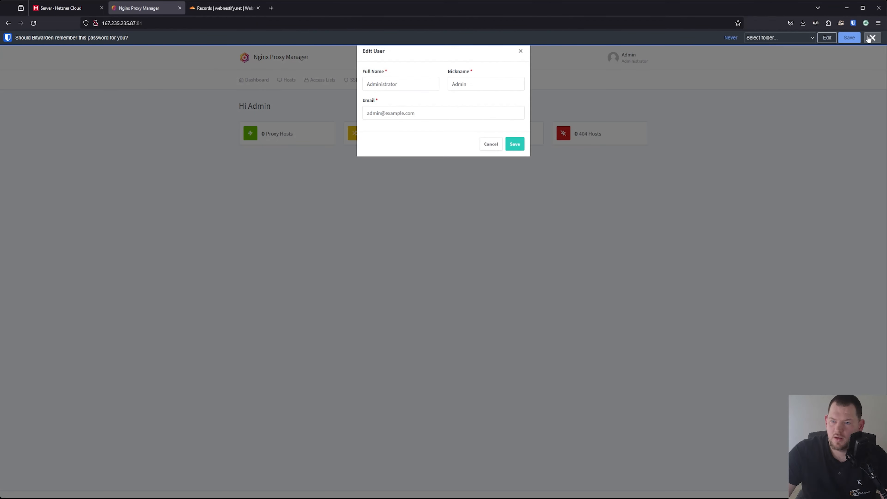
# Change the admin's nickname to Mesh and enter a new e-mail address, then save
pyautogui.click(382, 83)
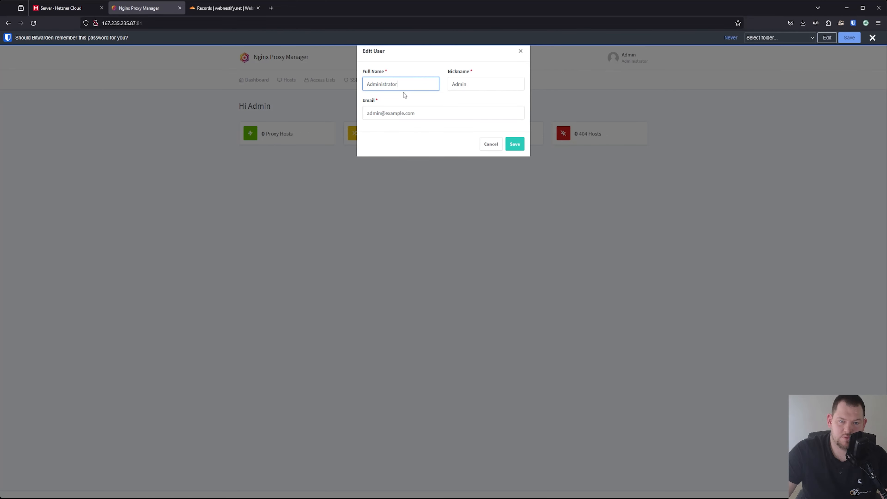
pyautogui.doubleClick(468, 83)
pyautogui.write('Mesh')
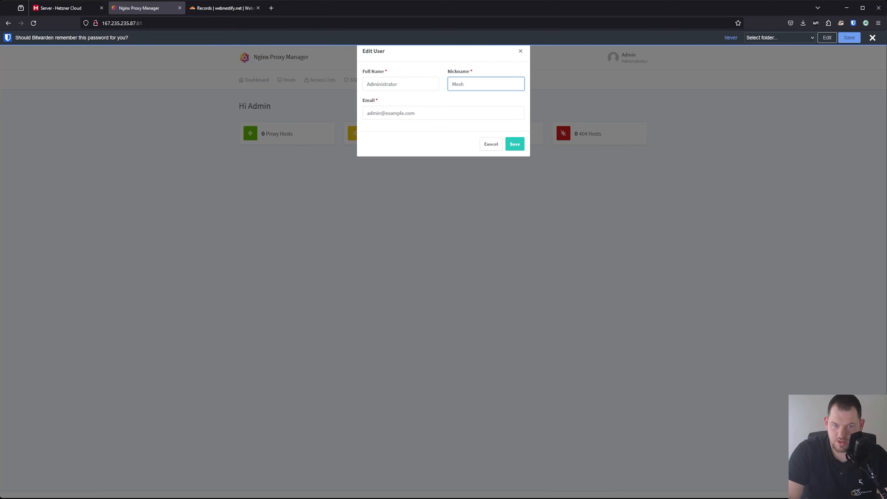
pyautogui.press('Tab')
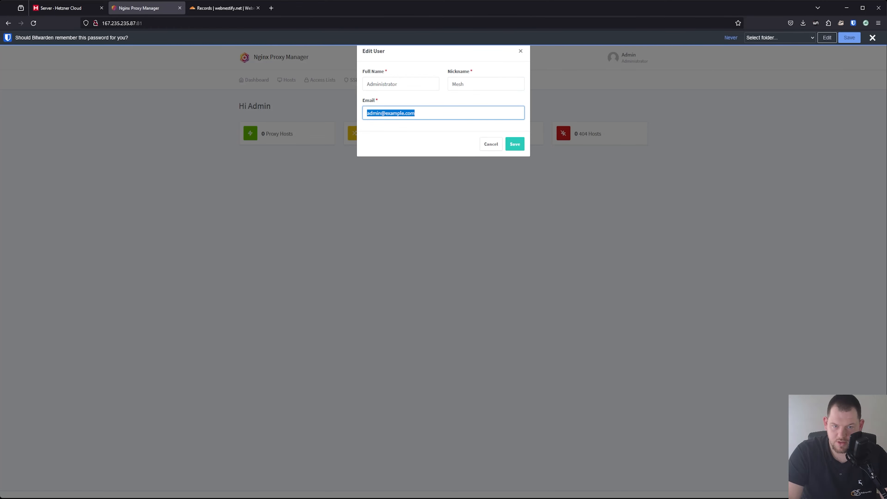
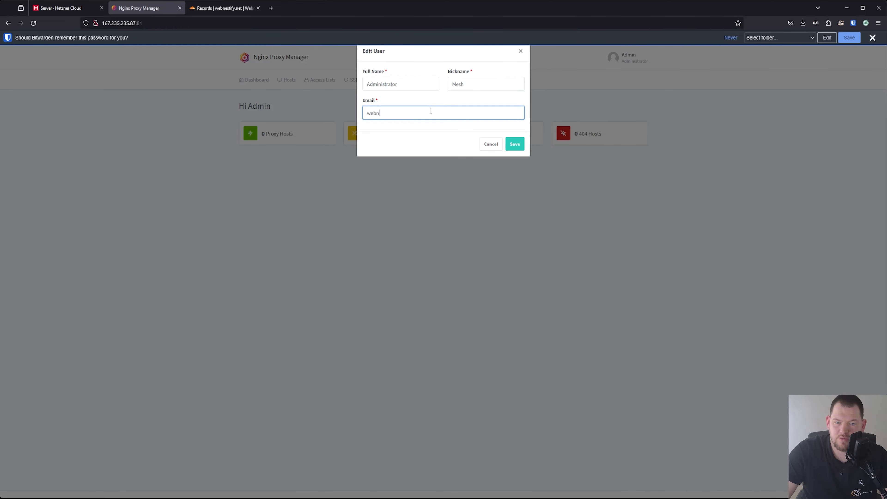
pyautogui.click(512, 147)
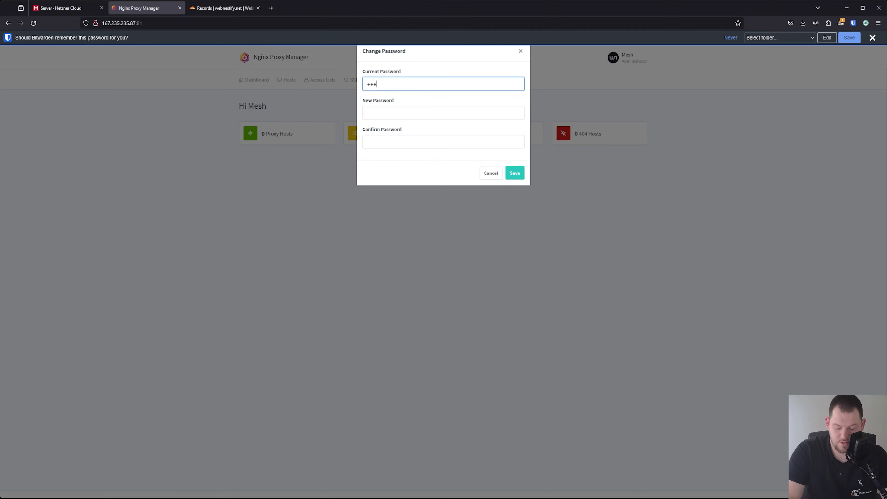
# Replace the admin's default password with a generated strong password
pyautogui.write('*****')
pyautogui.press('Tab')
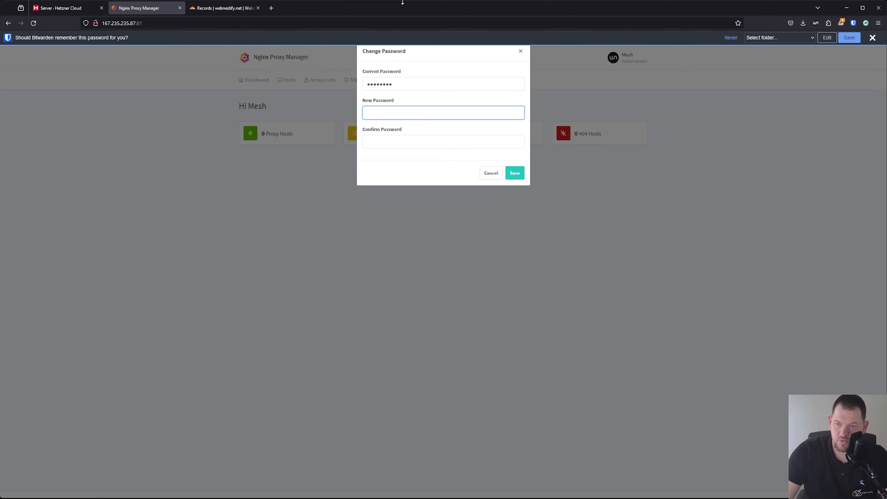
pyautogui.click(854, 24)
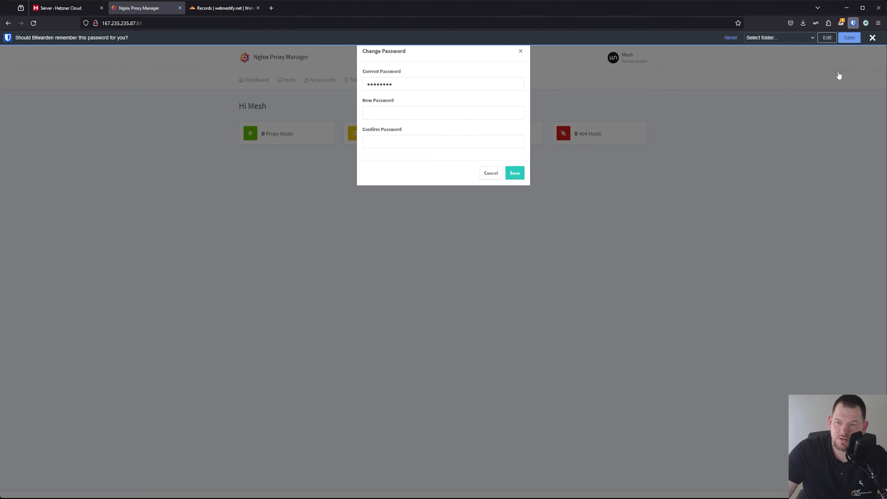
pyautogui.click(466, 117)
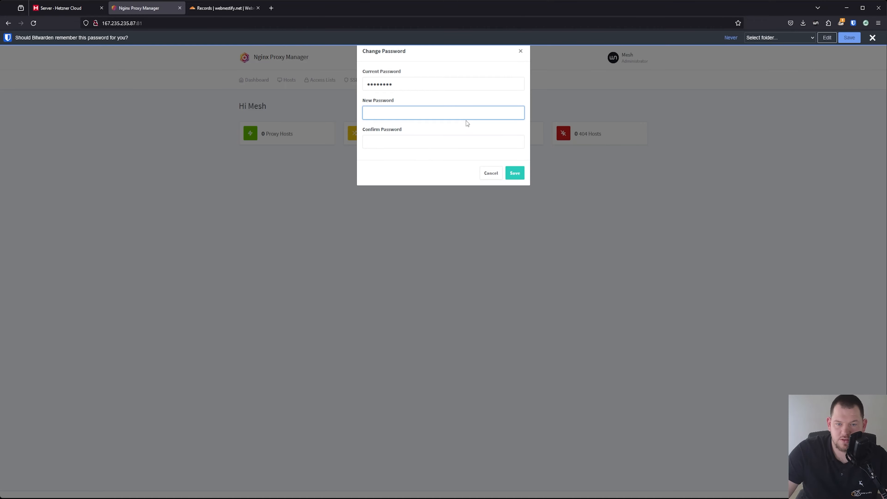
pyautogui.hotkey('ctrl', 'v')
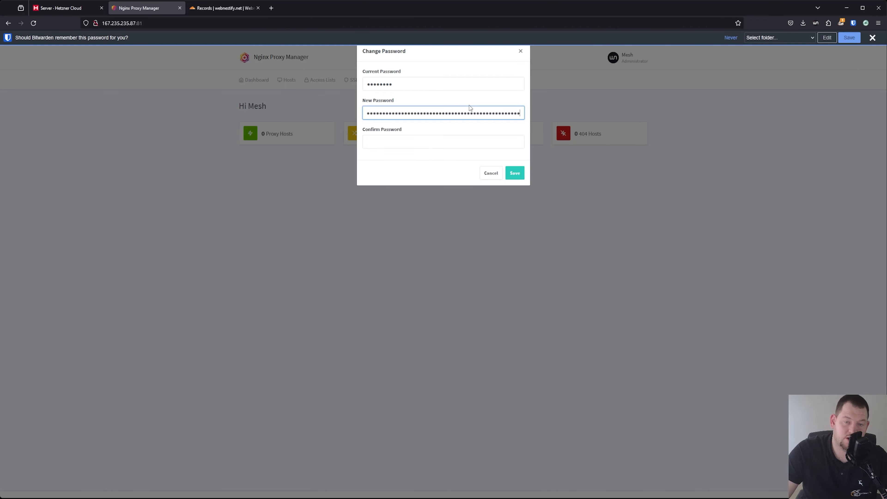
pyautogui.hotkey('ctrl', 'a')
pyautogui.hotkey('ctrl', 'v')
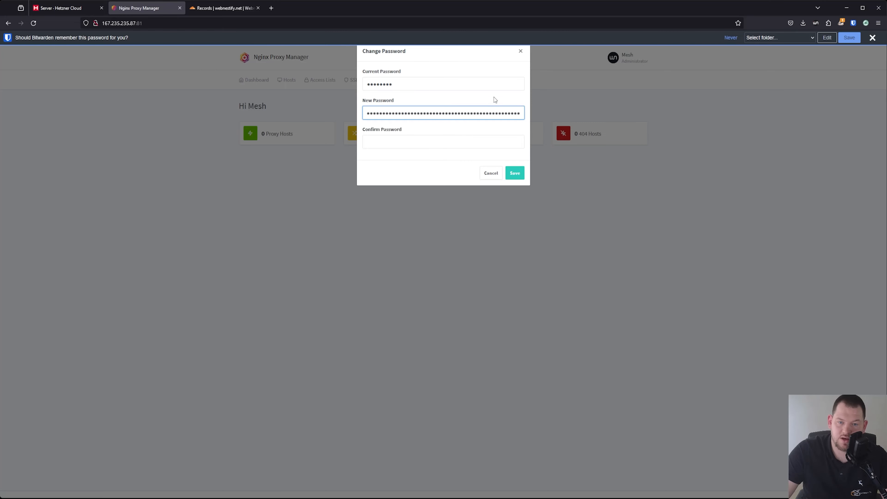
pyautogui.click(419, 143)
pyautogui.hotkey('ctrl', 'v')
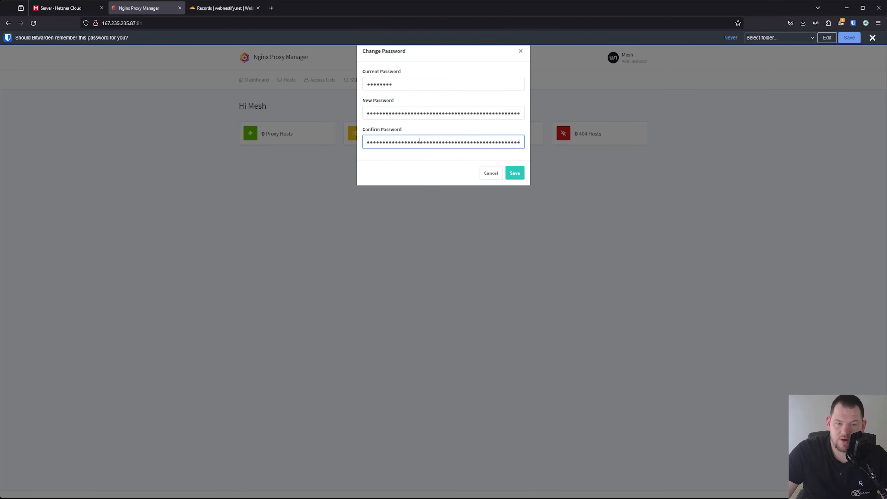
pyautogui.click(516, 173)
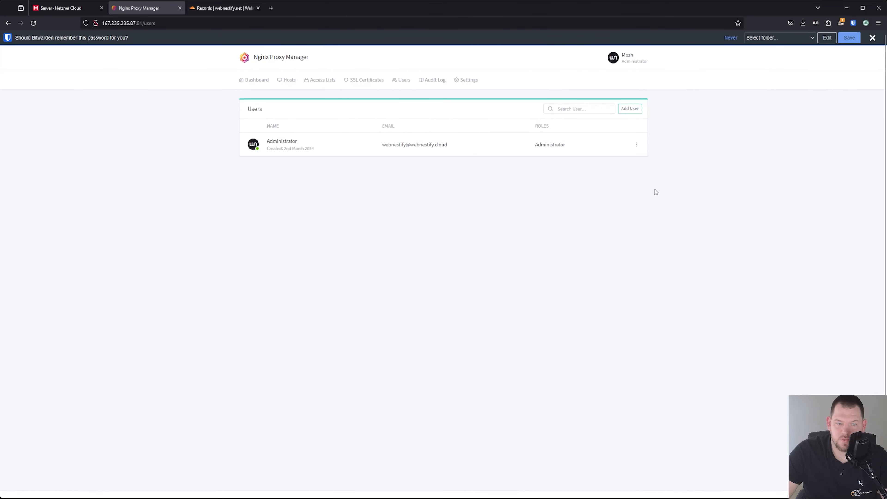
pyautogui.click(872, 37)
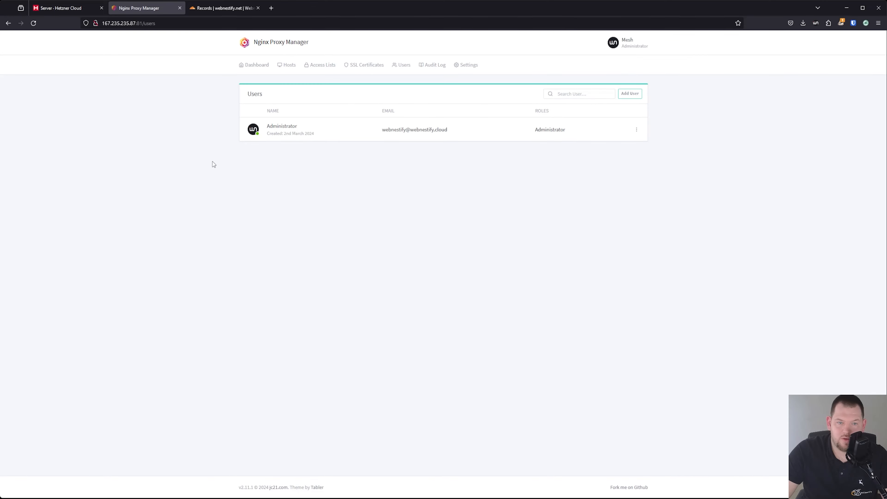
pyautogui.hotkey('ctrl', '+')
pyautogui.hotkey('ctrl', '+')
pyautogui.hotkey('ctrl', '+')
pyautogui.hotkey('ctrl', '+')
pyautogui.hotkey('ctrl', '+')
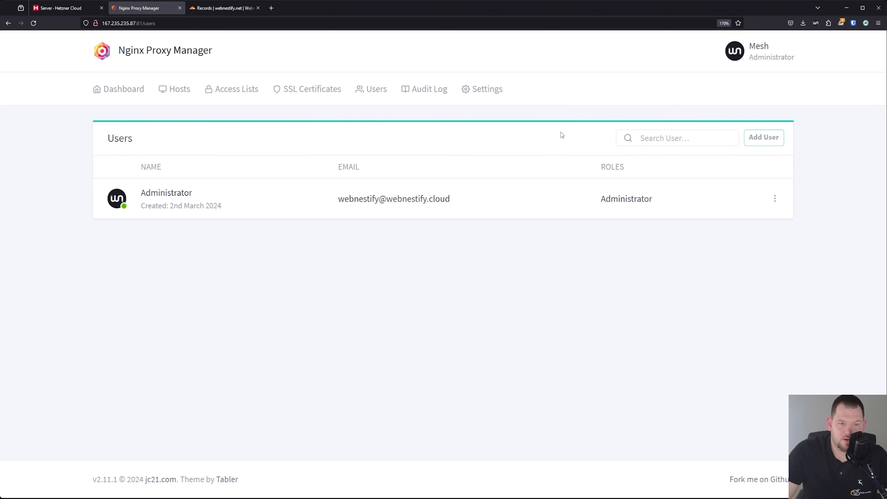
# Start a new SSL certificate for the domains *.webnestify.net and webnestify.net
pyautogui.click(324, 93)
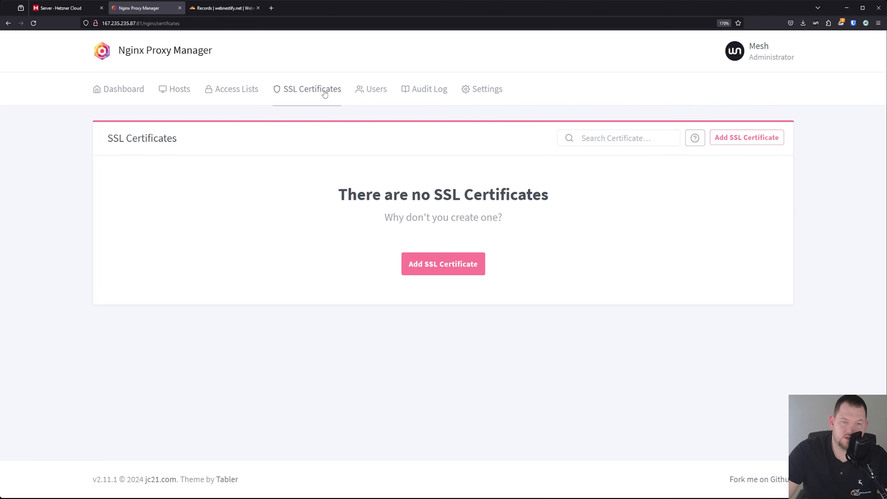
pyautogui.click(459, 267)
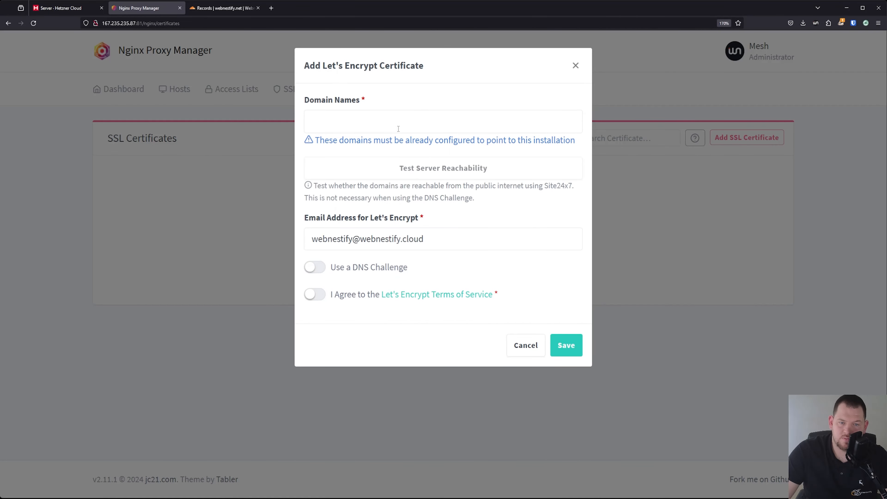
pyautogui.click(398, 129)
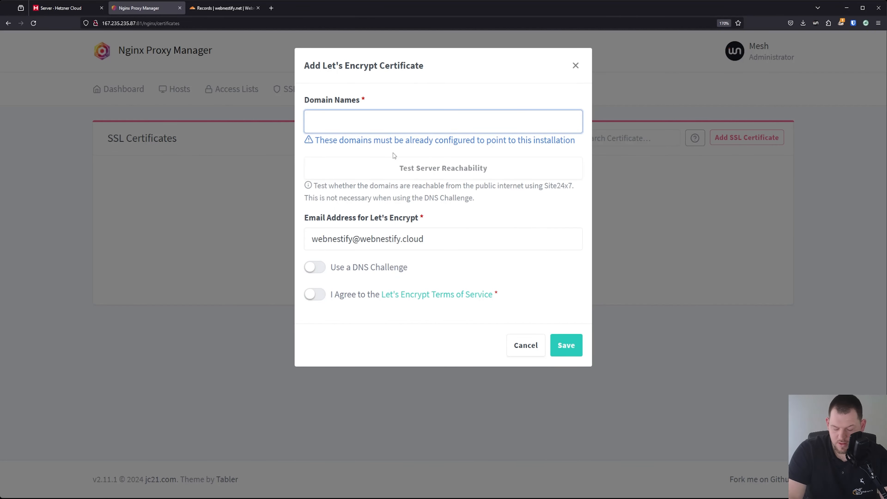
pyautogui.write('*')
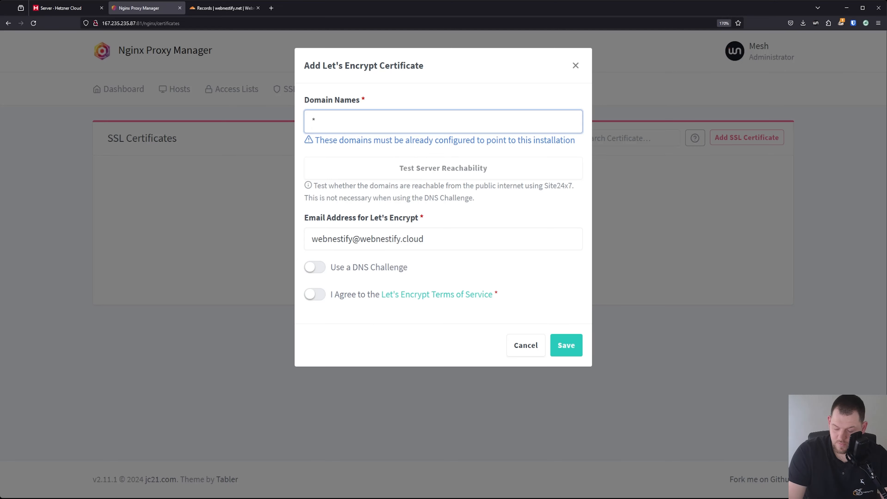
pyautogui.write('.webnesitr')
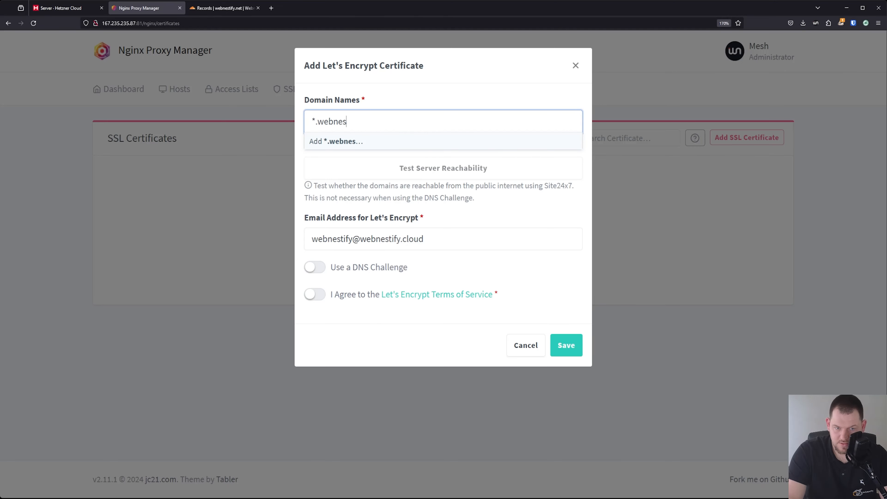
pyautogui.press('BackSpace')
pyautogui.press('BackSpace')
pyautogui.press('BackSpace')
pyautogui.write('tify.net')
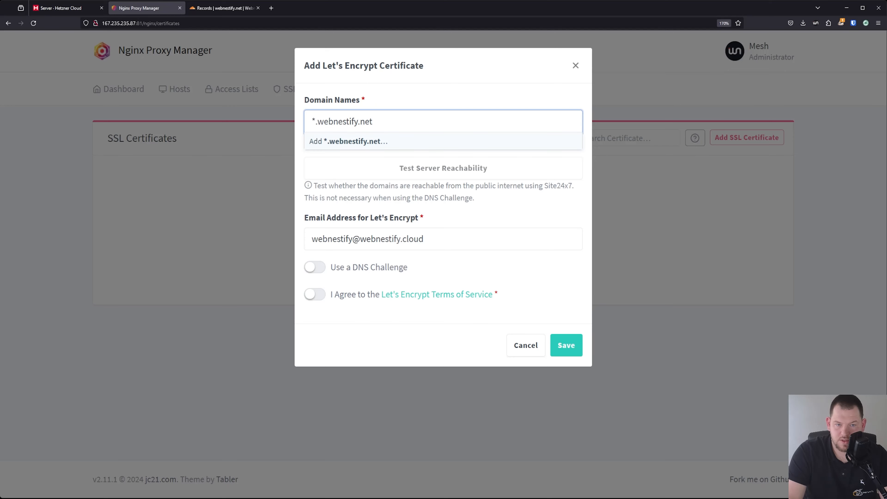
pyautogui.press('Return')
pyautogui.write('webnestif')
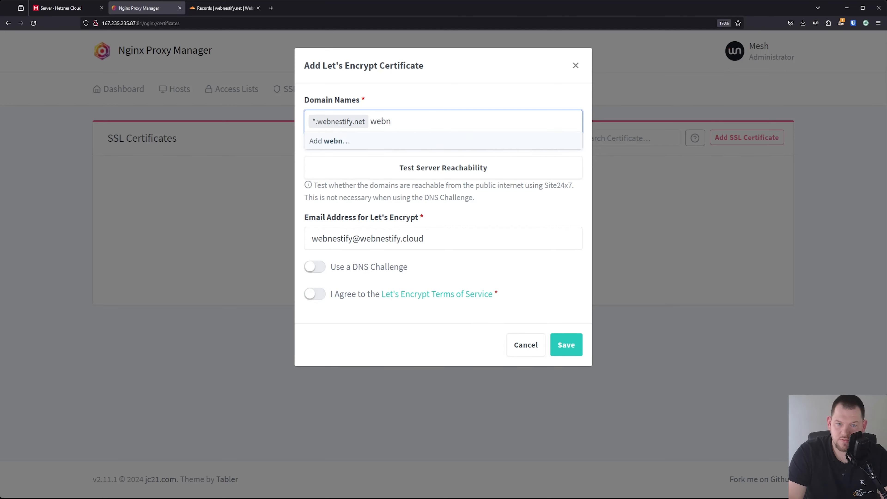
pyautogui.write('y.net')
pyautogui.press('Return')
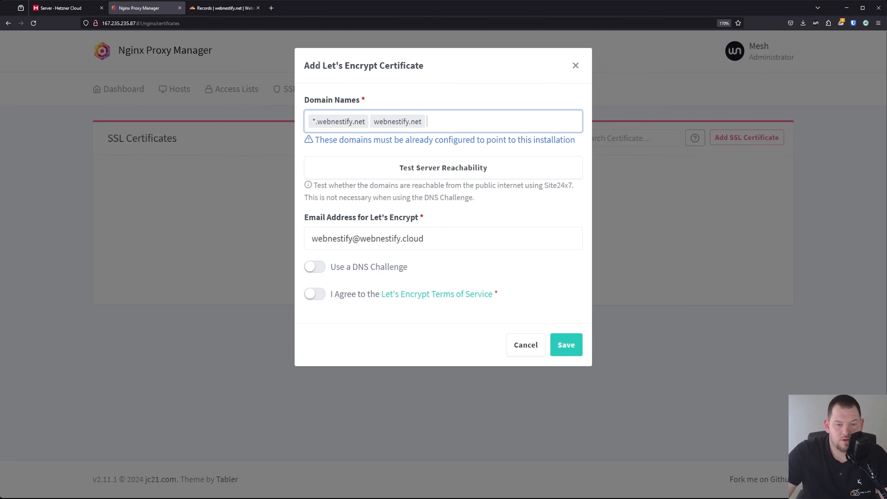
# Enable the DNS challenge with Cloudflare as provider, then go to Cloudflare's DNS records
pyautogui.click(314, 267)
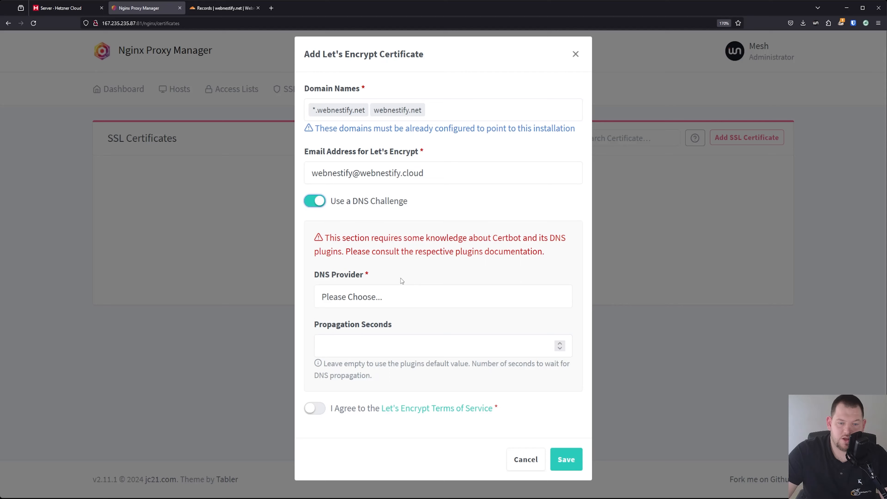
pyautogui.click(371, 302)
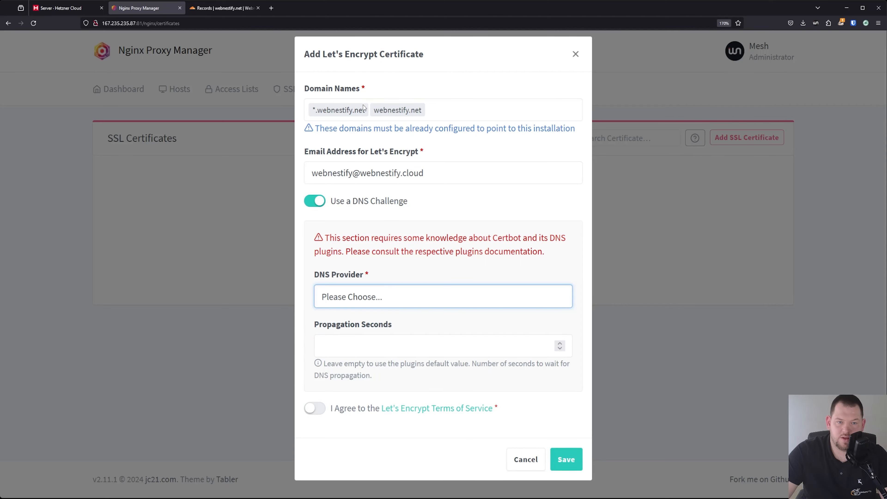
pyautogui.click(370, 119)
pyautogui.scroll(-3, 441, 343)
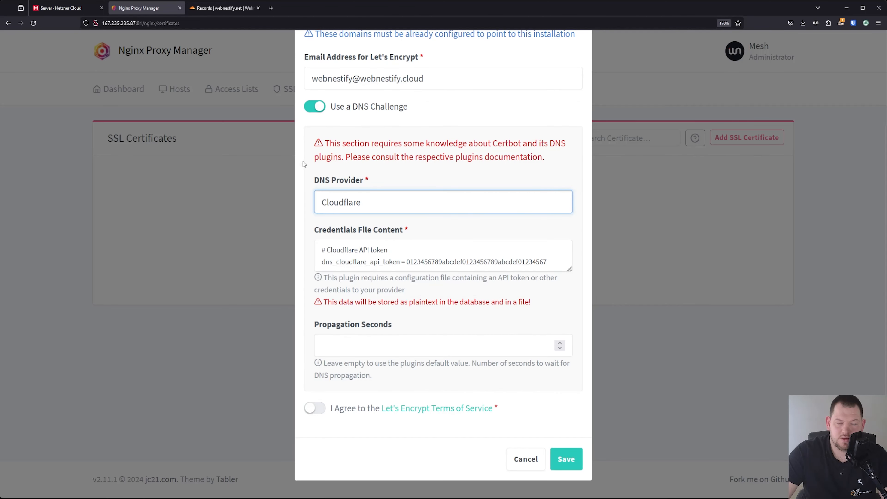
pyautogui.click(226, 8)
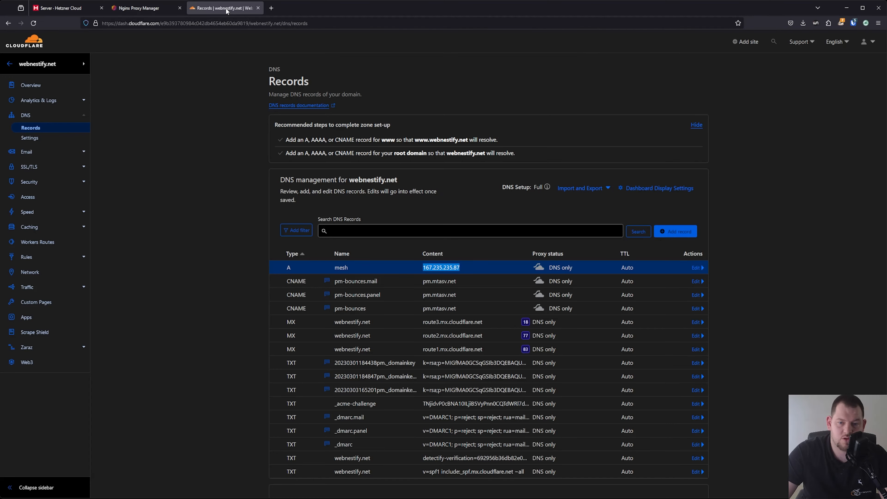
# Begin a new Cloudflare API token from the Edit zone DNS template
pyautogui.scroll(-2, 570, 252)
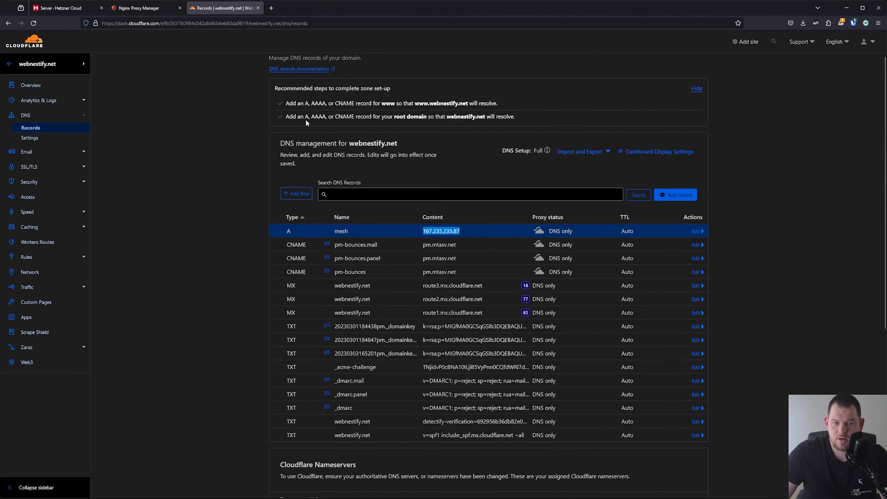
pyautogui.scroll(2, 307, 123)
pyautogui.click(38, 86)
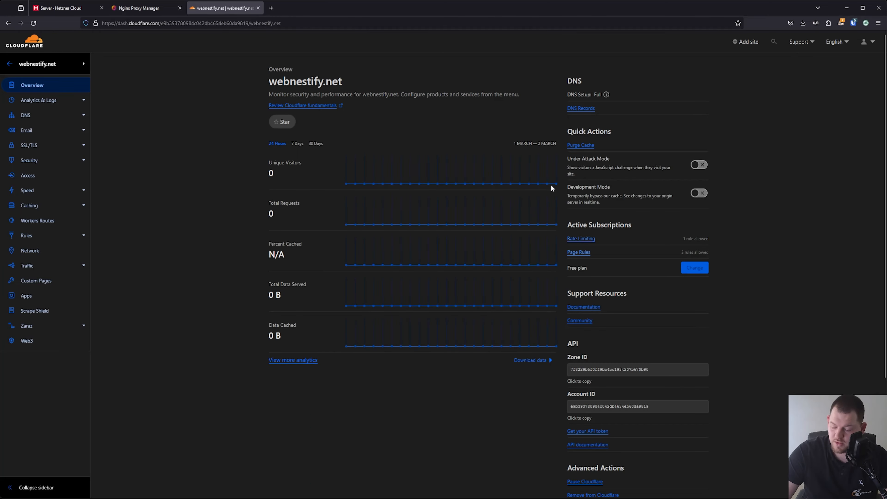
pyautogui.hotkey('ctrl', '+')
pyautogui.hotkey('ctrl', '+')
pyautogui.scroll(-6, 632, 260)
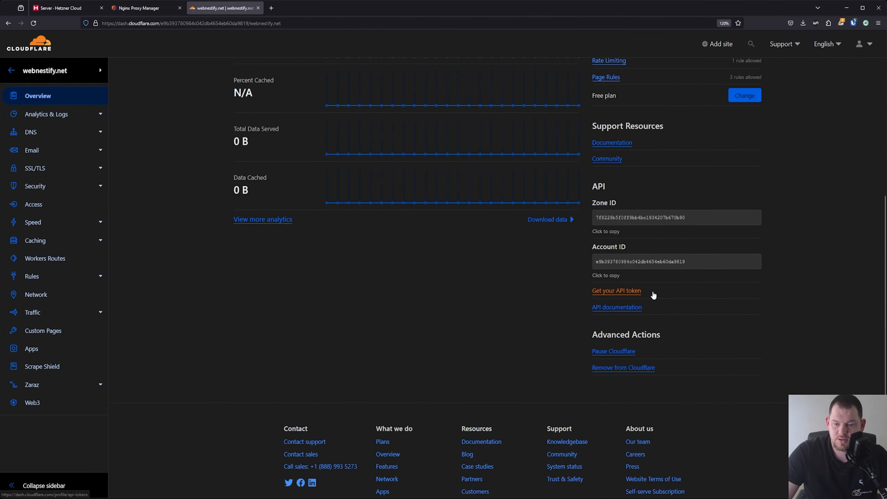
pyautogui.click(636, 290)
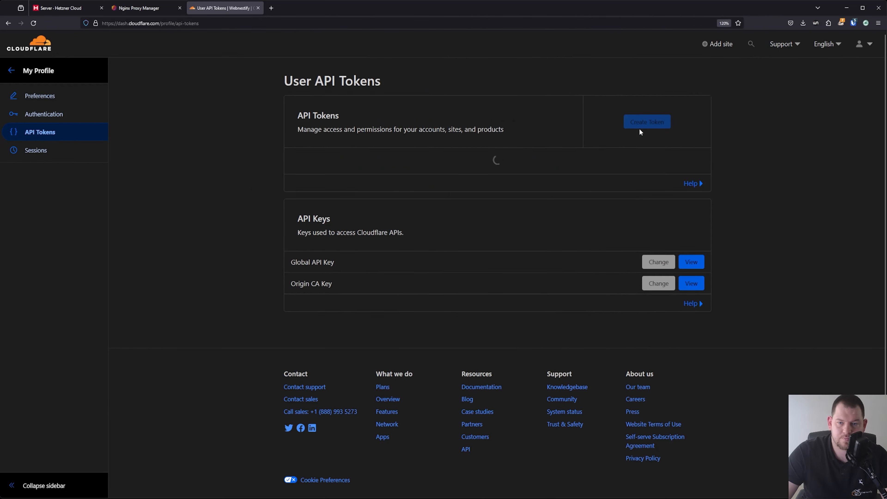
pyautogui.click(646, 126)
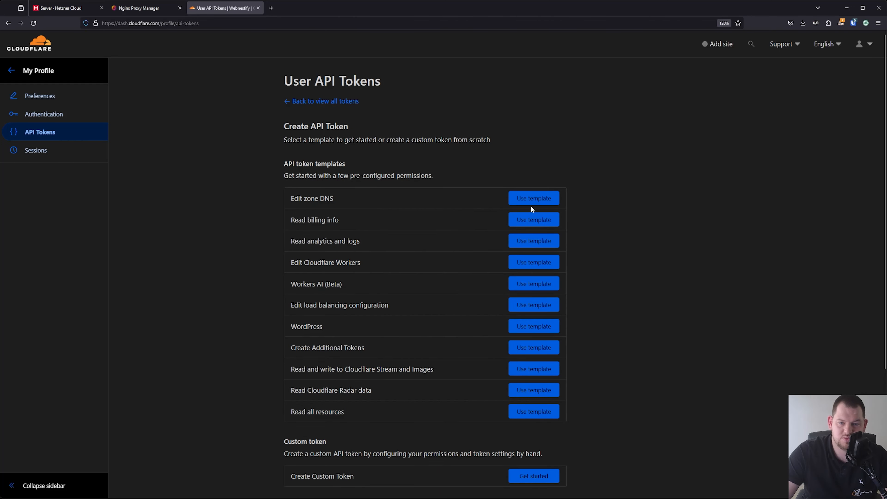
pyautogui.click(541, 200)
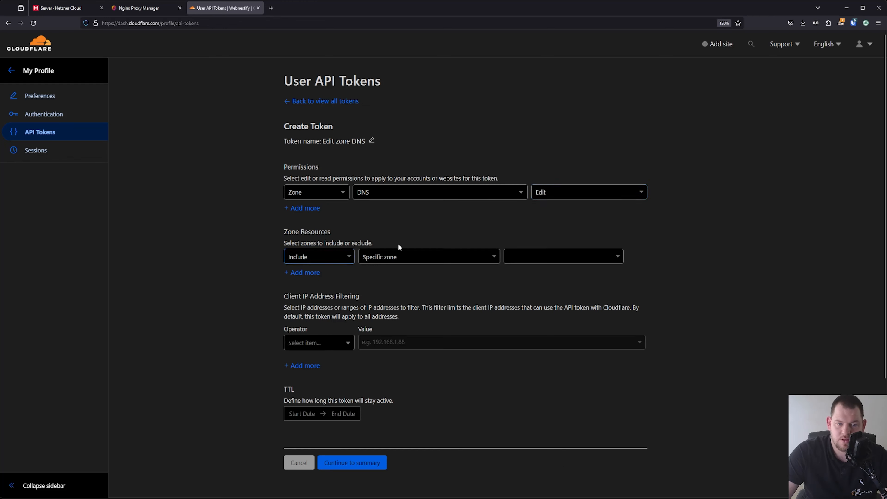
# Set the token's zone resources to All zones
pyautogui.click(564, 262)
pyautogui.click(564, 262)
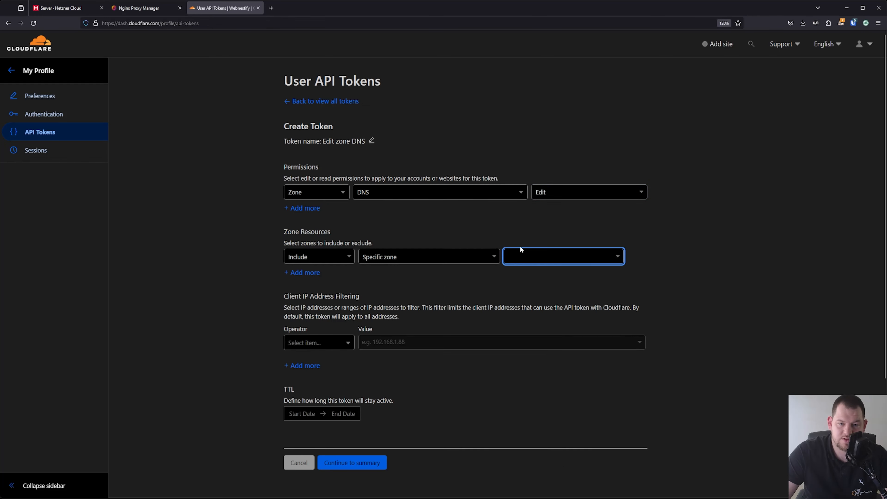
pyautogui.click(406, 254)
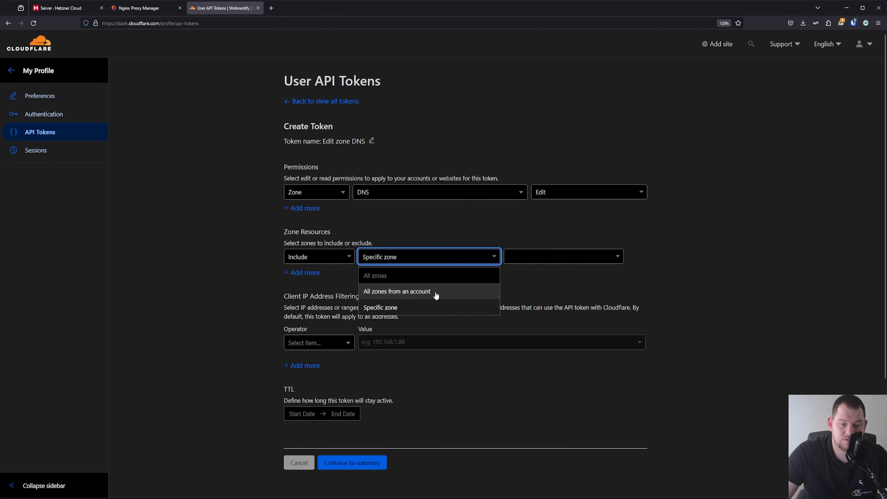
pyautogui.click(416, 277)
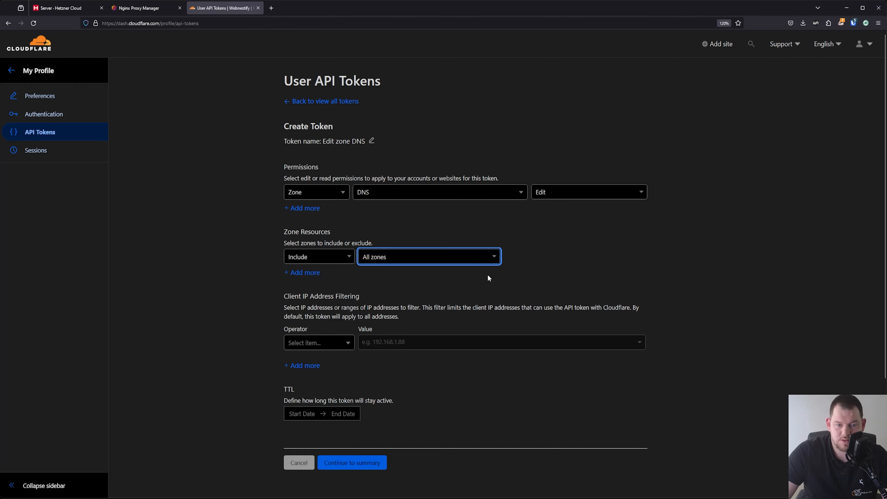
# Restrict the token with an IP filter 'Is in' 167.235.235.87
pyautogui.click(331, 345)
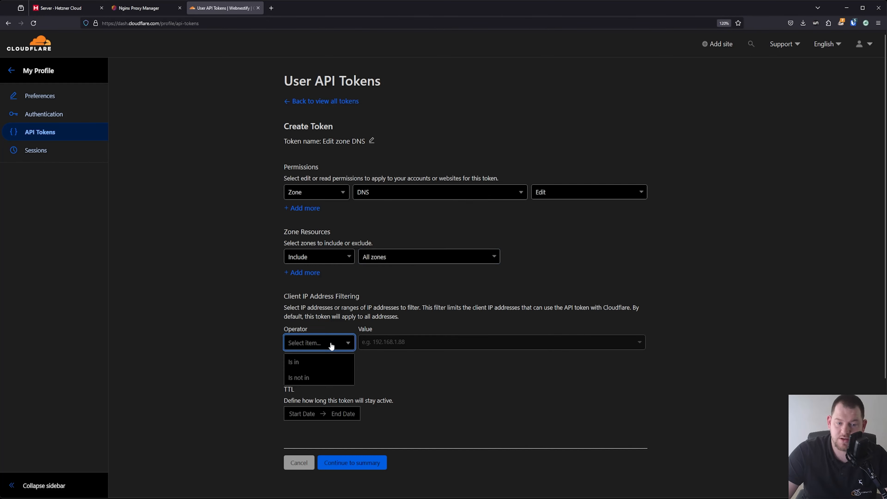
pyautogui.click(322, 367)
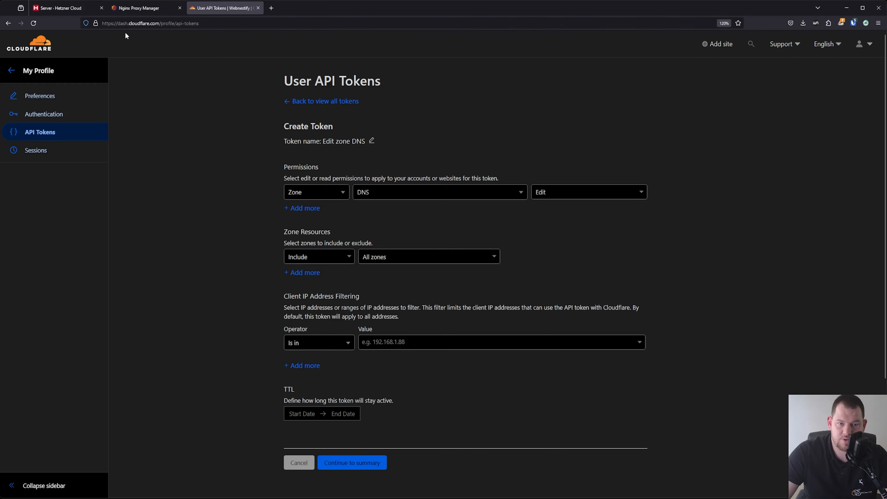
pyautogui.click(60, 8)
pyautogui.click(346, 186)
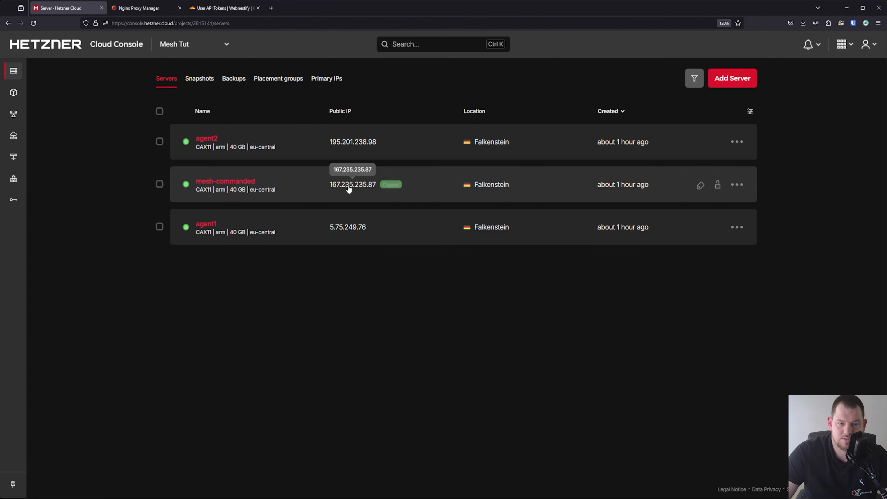
pyautogui.click(223, 7)
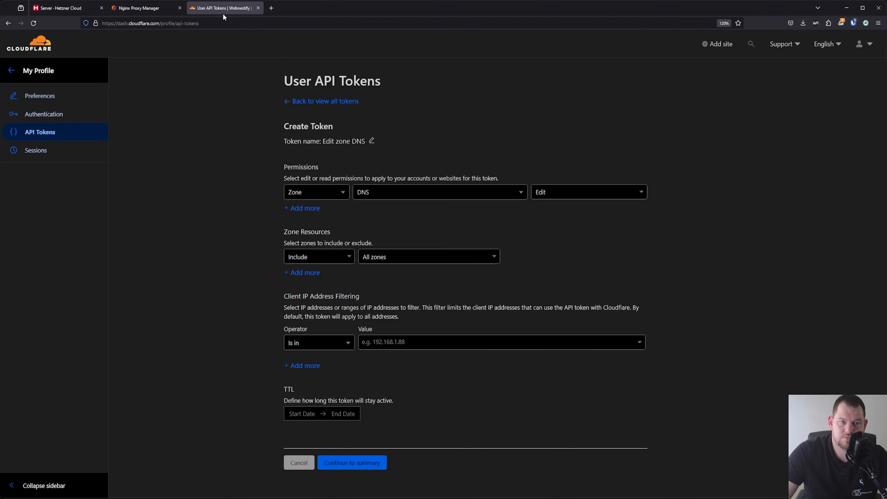
pyautogui.click(417, 345)
pyautogui.hotkey('ctrl', 'v')
pyautogui.click(405, 363)
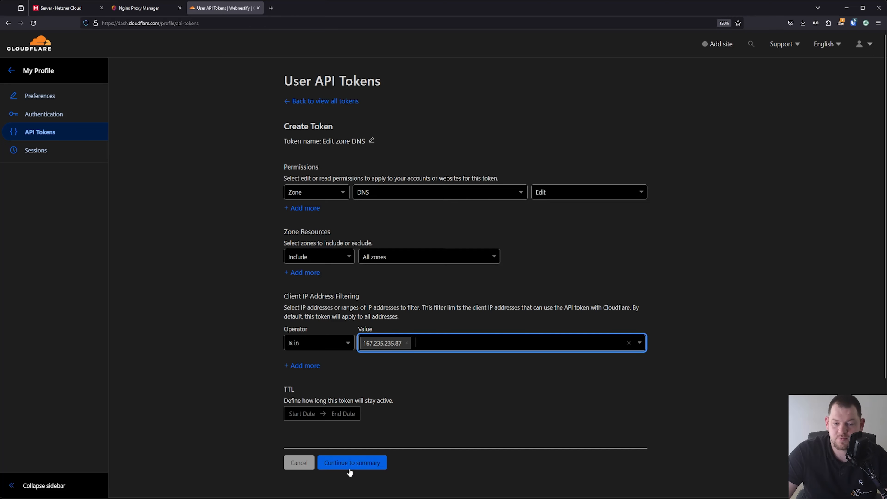
# Create the token, copy it, and return to the Nginx Proxy Manager form
pyautogui.click(366, 468)
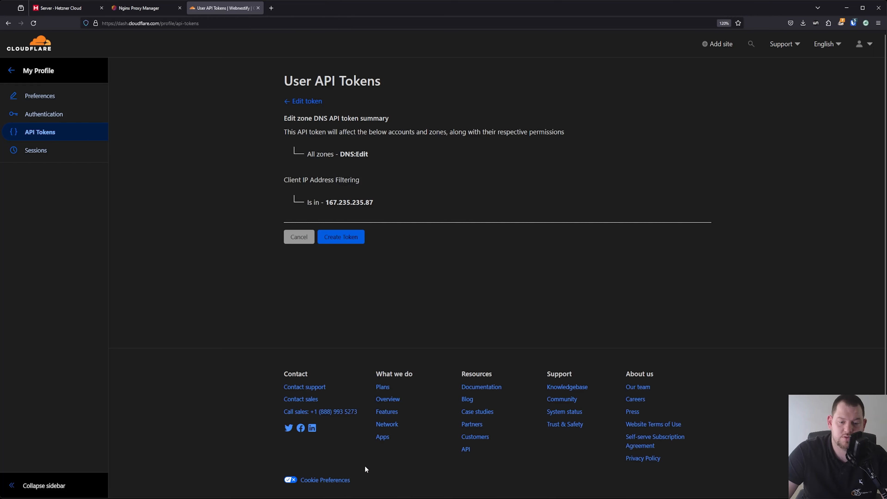
pyautogui.click(347, 238)
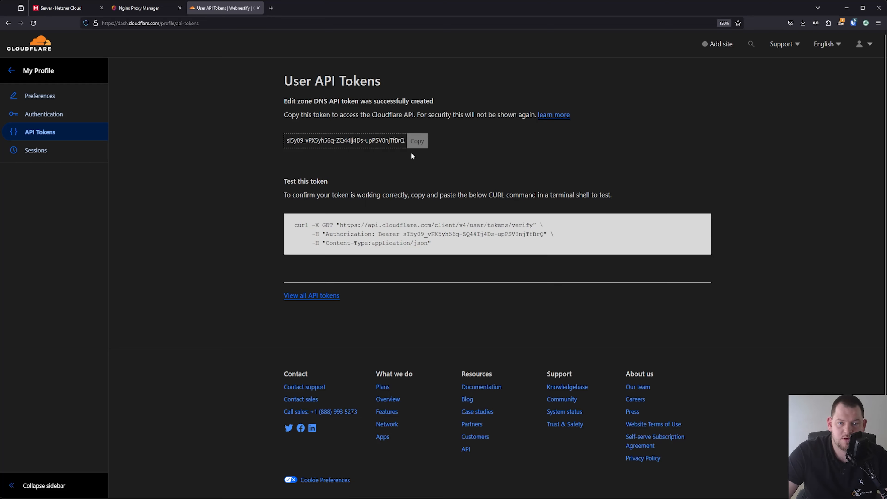
pyautogui.click(417, 141)
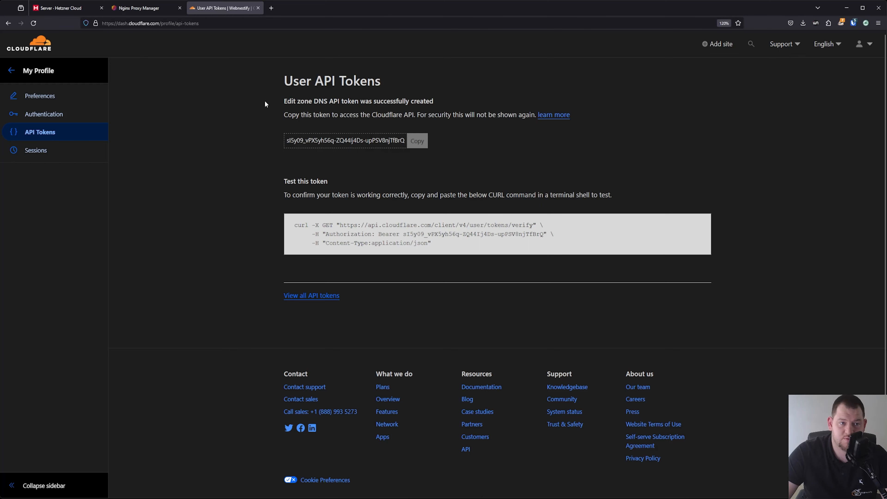
pyautogui.click(146, 7)
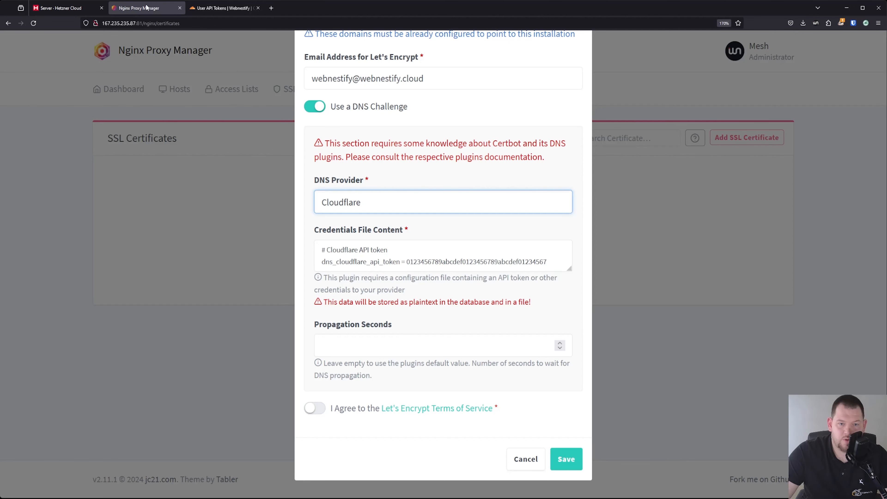
# Replace the placeholder credential with the copied Cloudflare token, accept the terms, and save, retrying after the error
pyautogui.moveTo(546, 257); pyautogui.dragTo(404, 265)
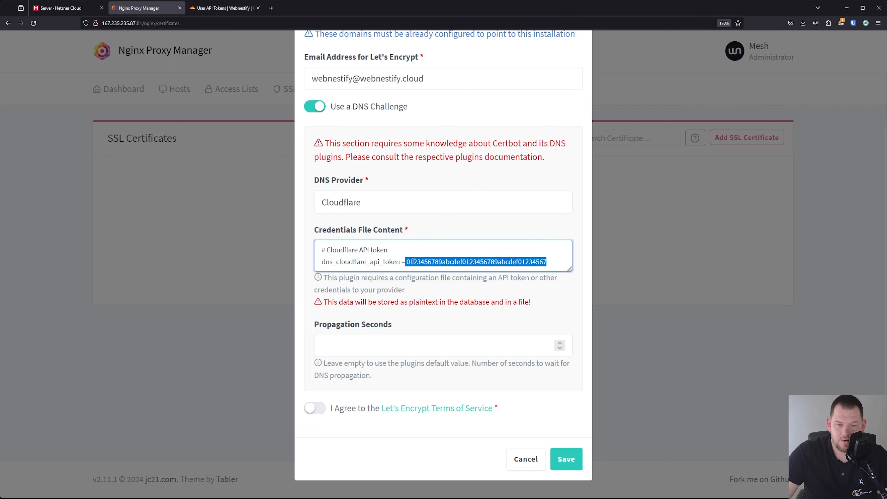
pyautogui.moveTo(547, 262); pyautogui.dragTo(408, 265)
pyautogui.hotkey('ctrl', 'v')
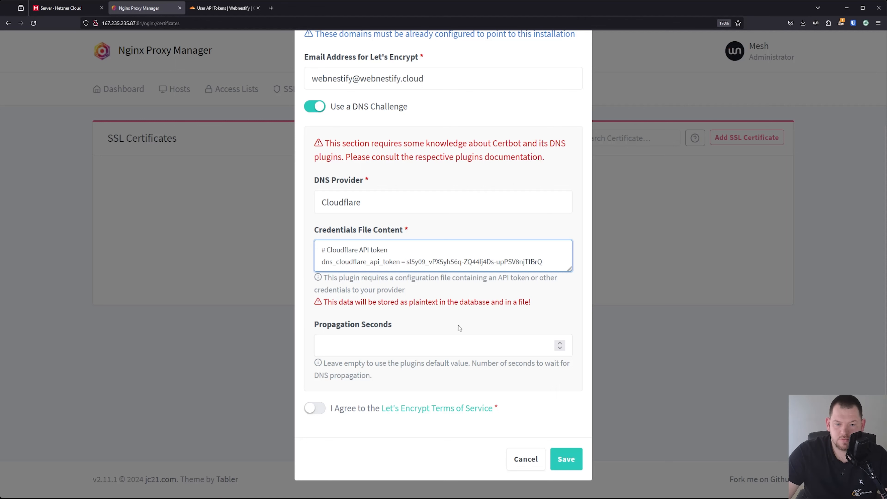
pyautogui.click(312, 410)
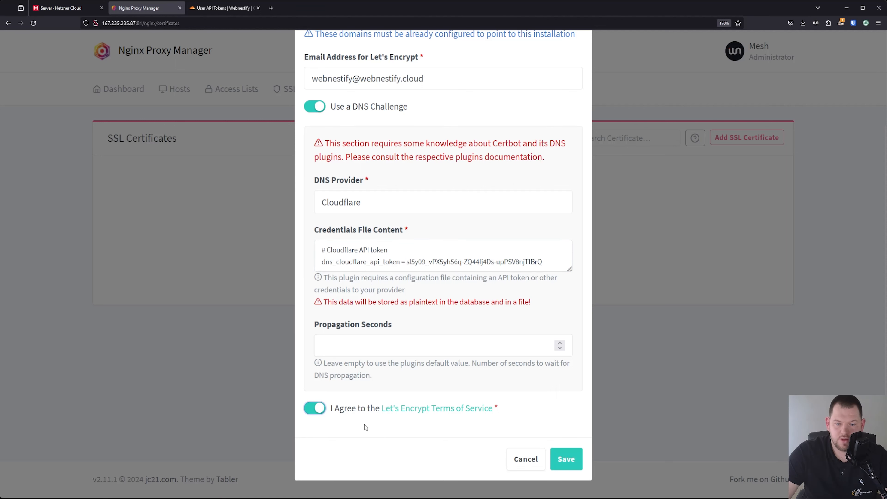
pyautogui.click(562, 459)
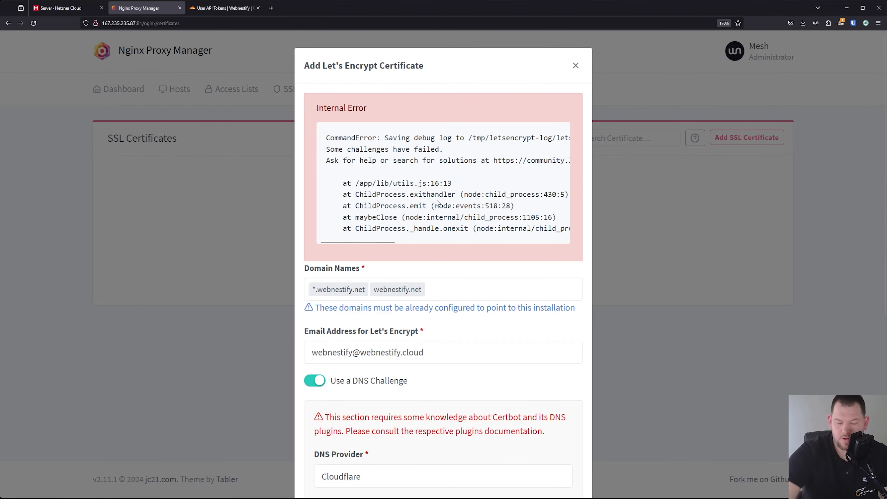
pyautogui.scroll(-5, 471, 254)
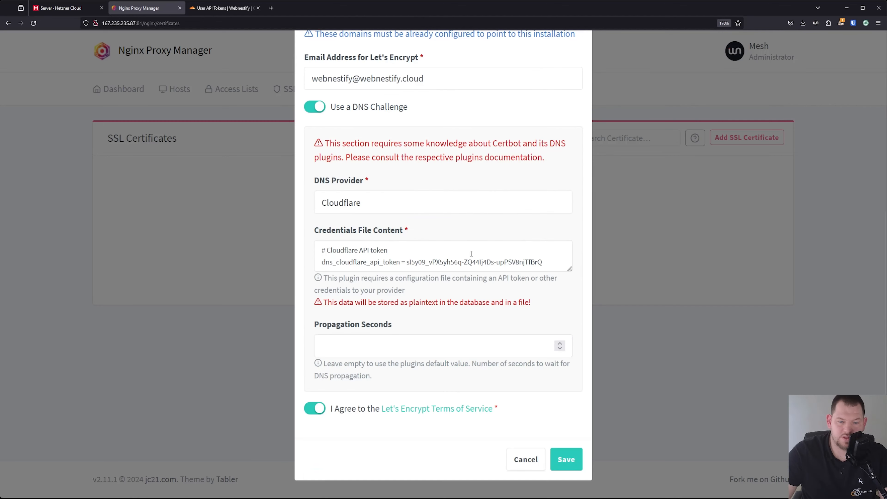
pyautogui.click(573, 459)
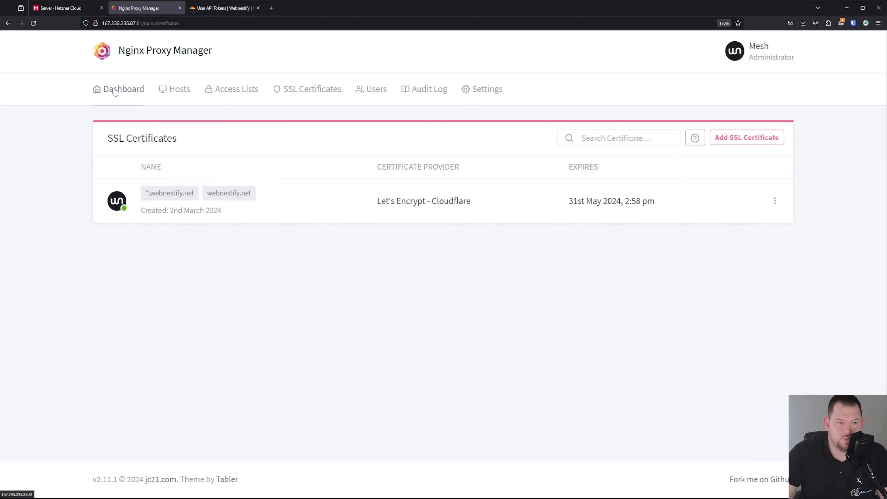
# Start a new proxy host with the domain name mesh.webnestify.net
pyautogui.click(133, 94)
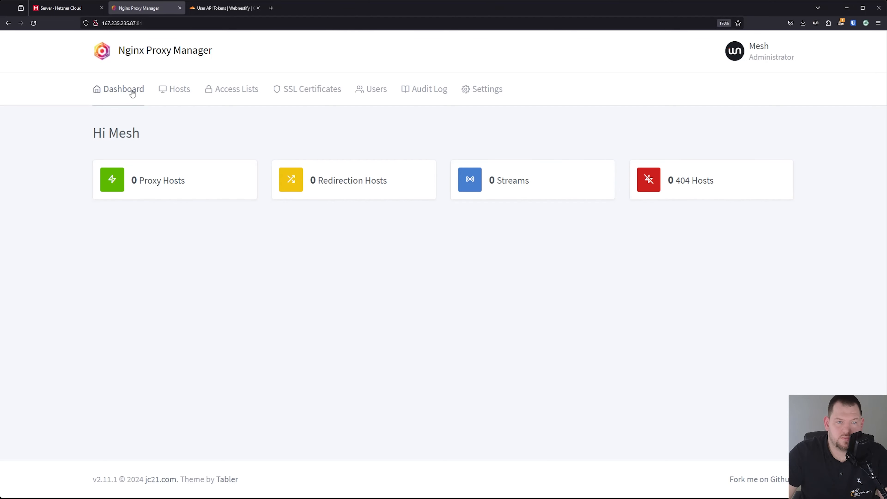
pyautogui.click(164, 182)
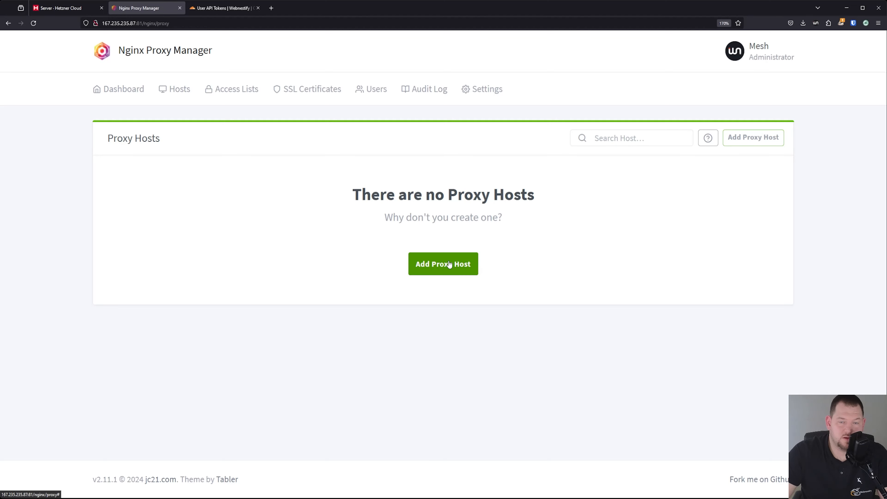
pyautogui.click(433, 262)
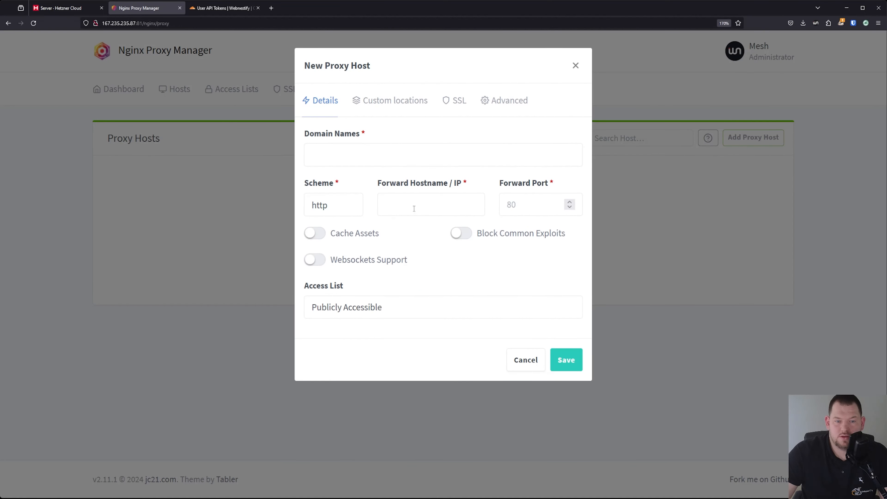
pyautogui.click(410, 148)
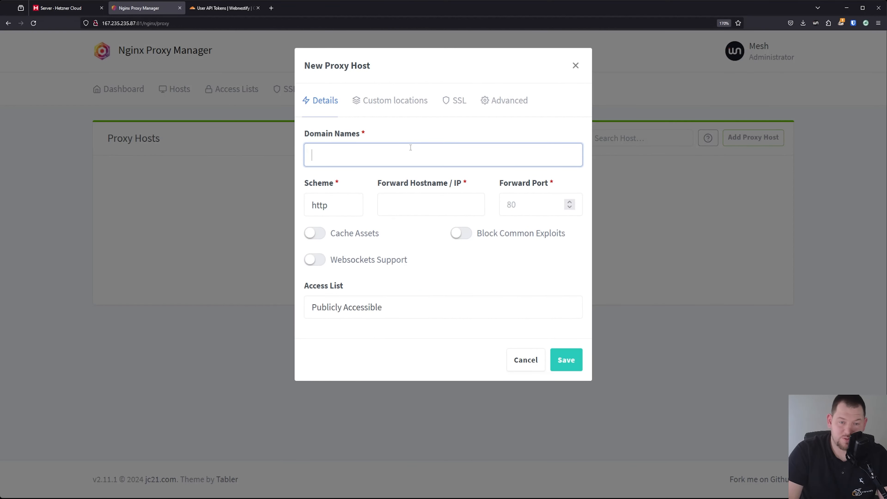
pyautogui.write('mesh.webn')
pyautogui.write('esti')
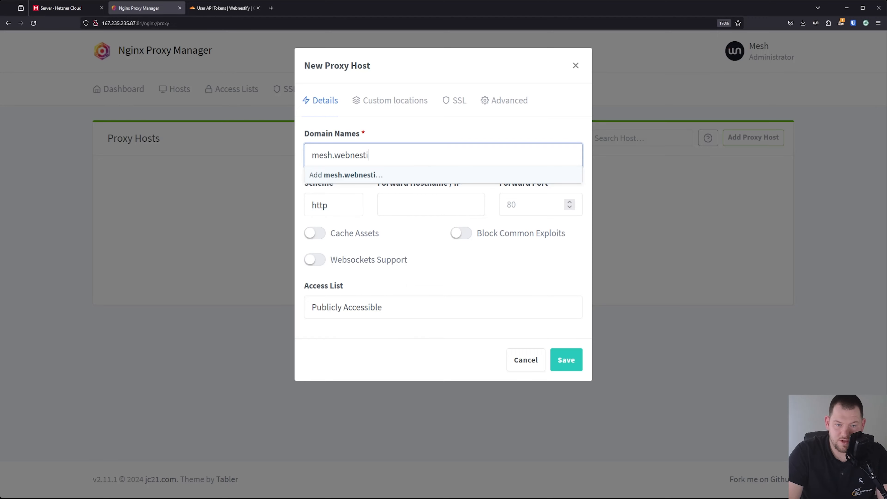
pyautogui.write('fy.net')
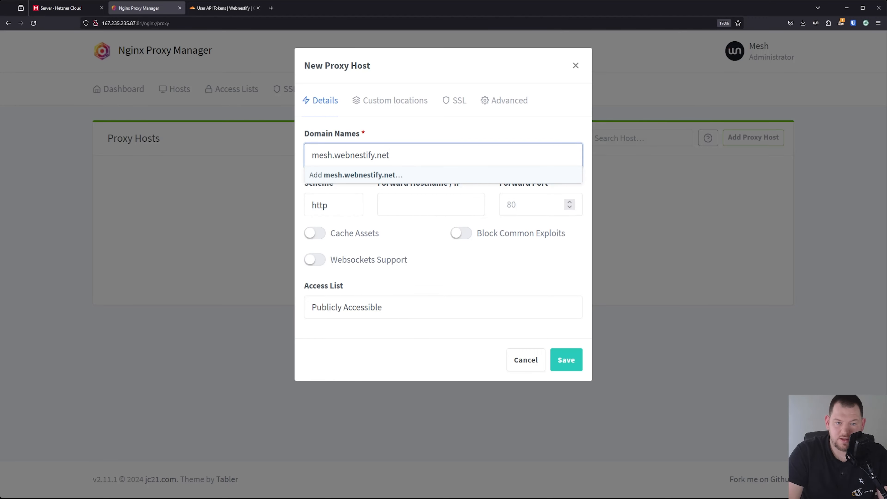
pyautogui.press('Return')
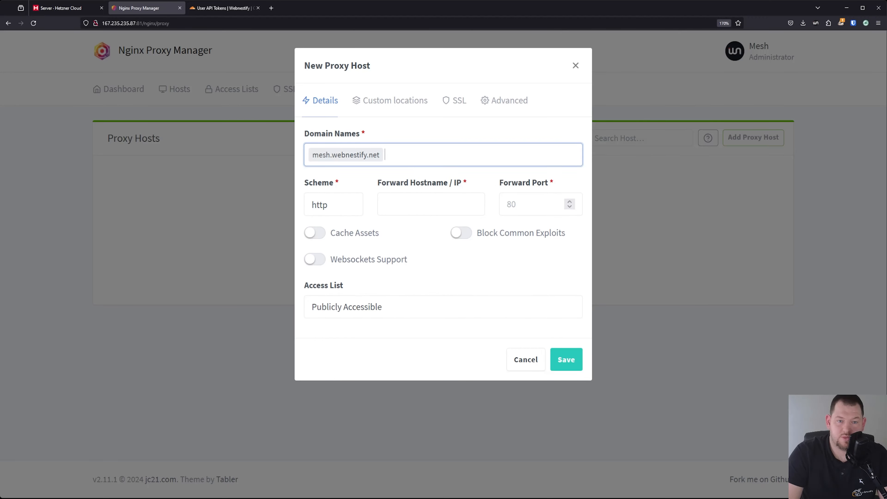
# Set the scheme to https and the forward hostname to 167.235.235.87
pyautogui.press('Tab')
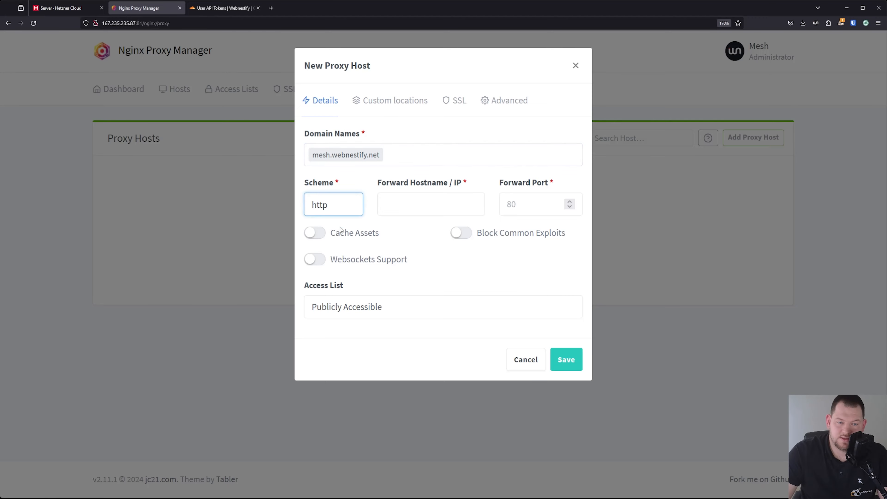
pyautogui.write('s')
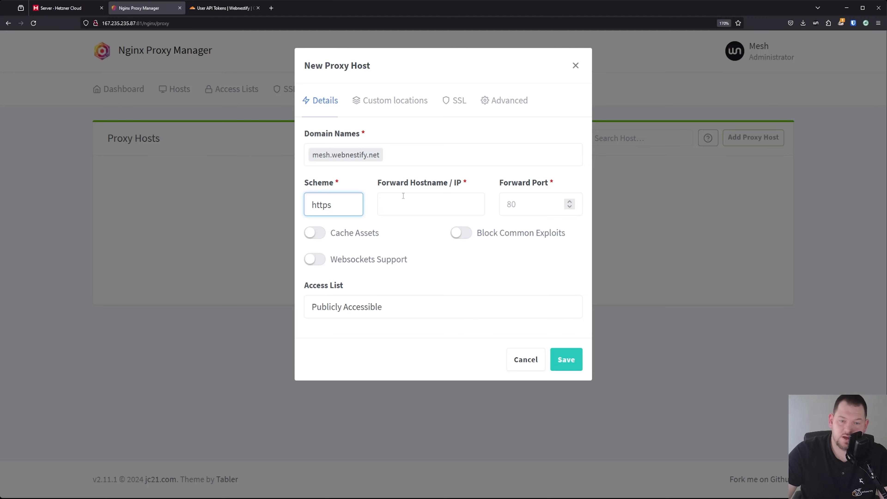
pyautogui.click(403, 196)
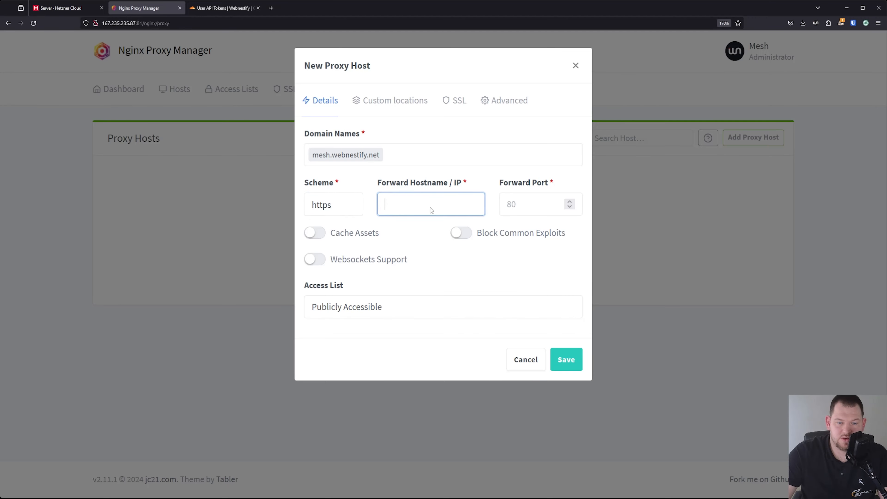
pyautogui.write('167.235.235.87')
pyautogui.click(542, 200)
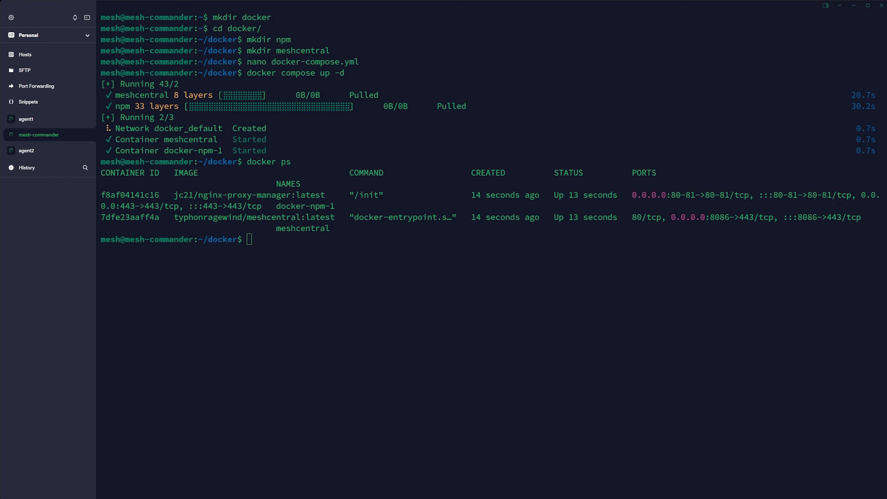
# Print docker-compose.yml with cat and check MeshCentral's 8086:443 port mapping
pyautogui.write('cat docker-compose.yml')
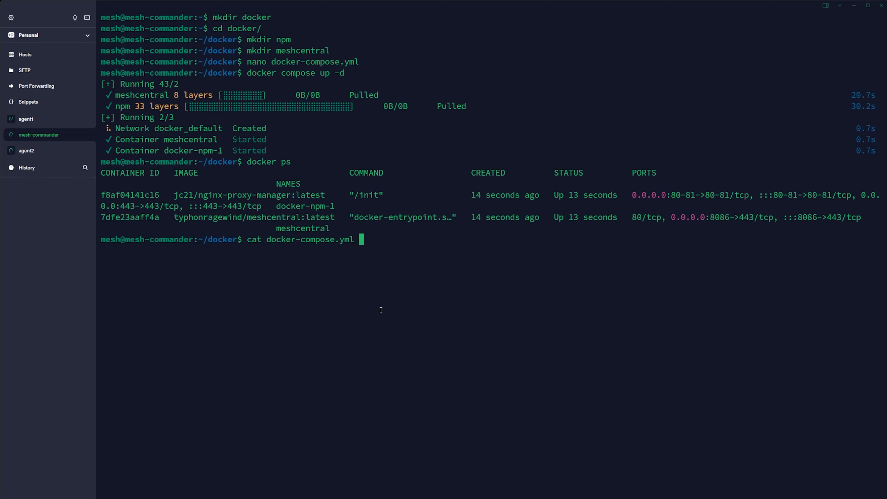
pyautogui.press('Return')
pyautogui.scroll(6, 262, 223)
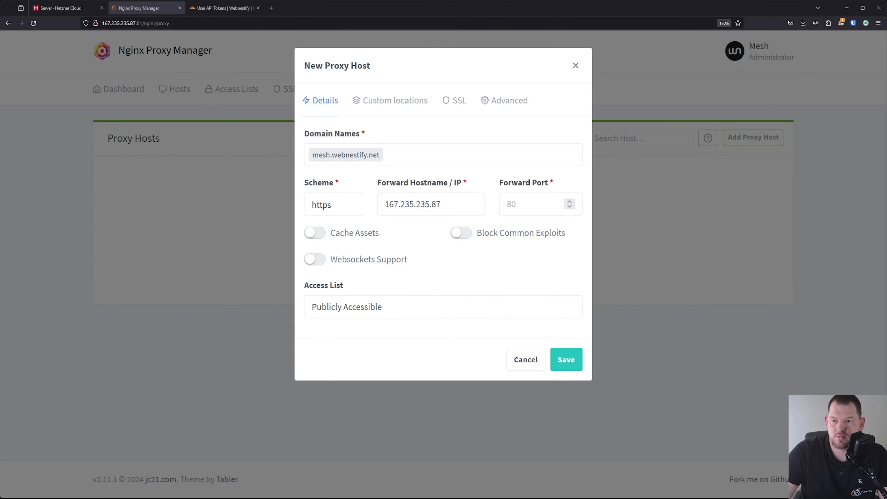
# Forward to port 8086 with Block Common Exploits and Websockets enabled, and save the host
pyautogui.press('Tab')
pyautogui.write('808')
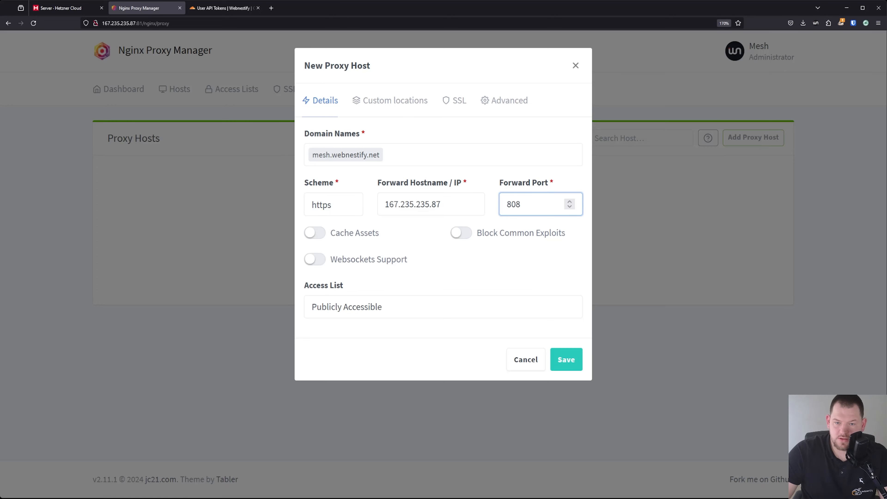
pyautogui.write('6')
pyautogui.click(470, 238)
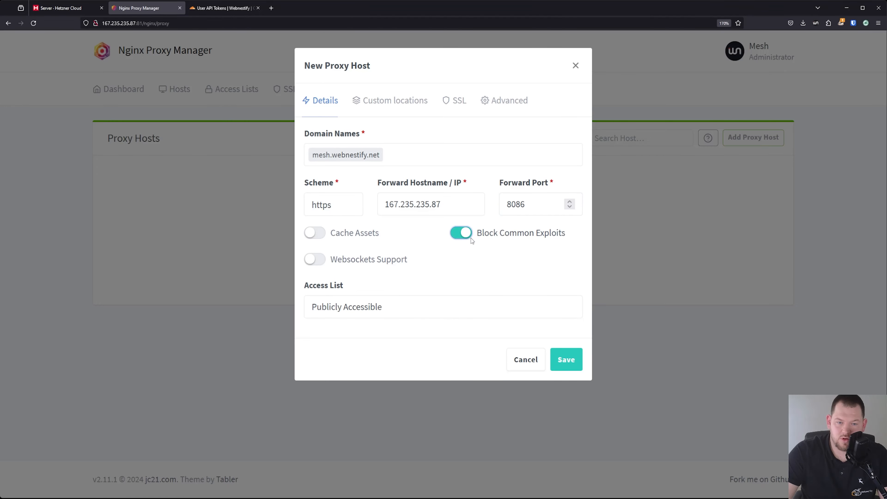
pyautogui.click(322, 260)
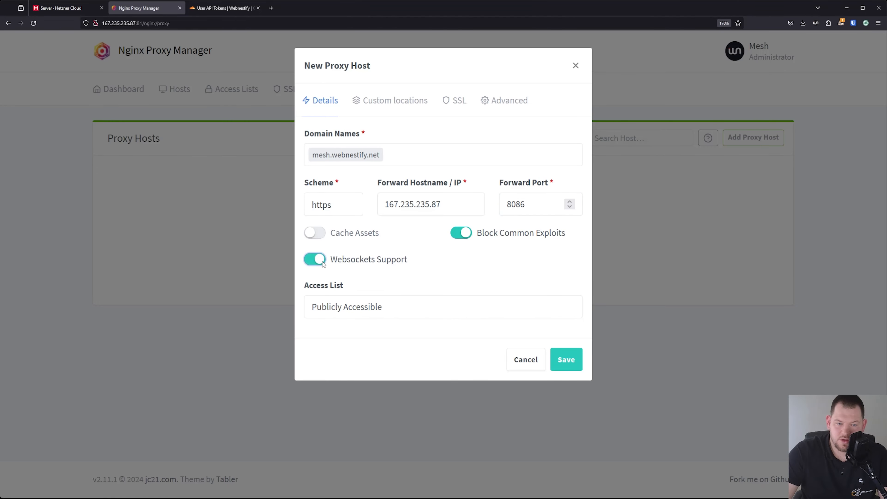
pyautogui.click(567, 361)
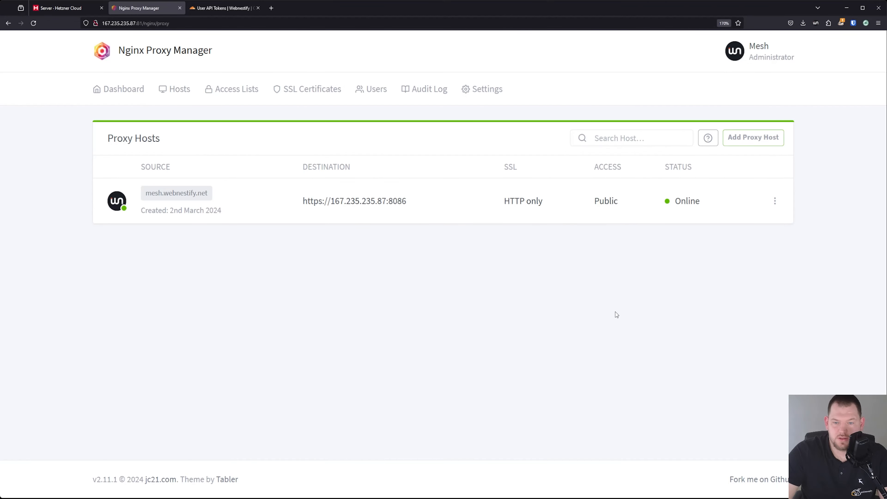
# Give the host the *.webnestify.net certificate with Force SSL and HTTP/2 enabled, and save
pyautogui.click(774, 200)
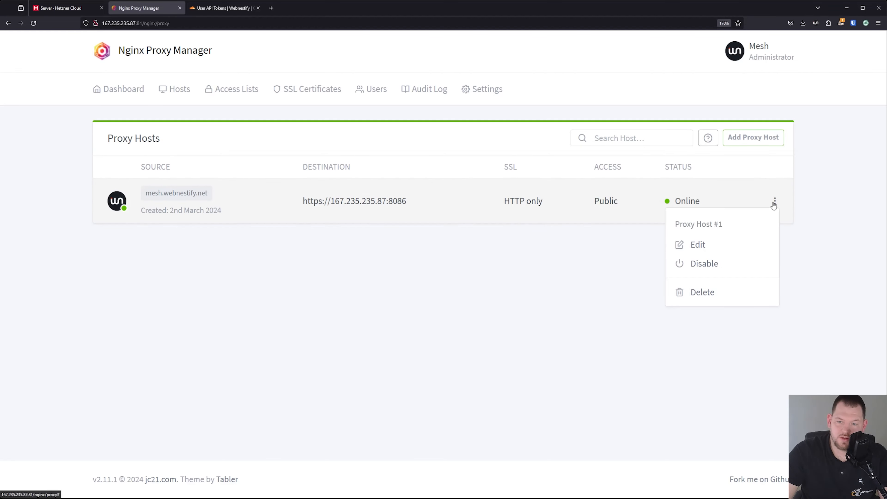
pyautogui.click(713, 244)
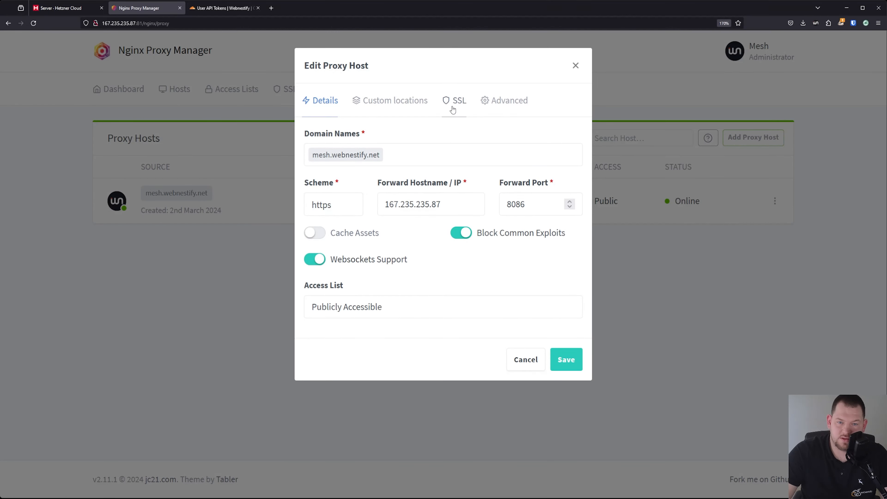
pyautogui.click(451, 106)
pyautogui.click(382, 161)
pyautogui.click(396, 236)
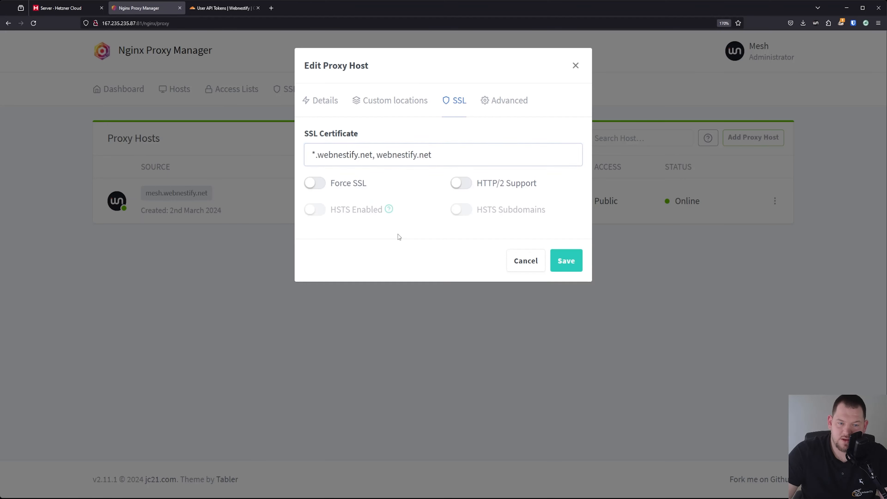
pyautogui.click(316, 183)
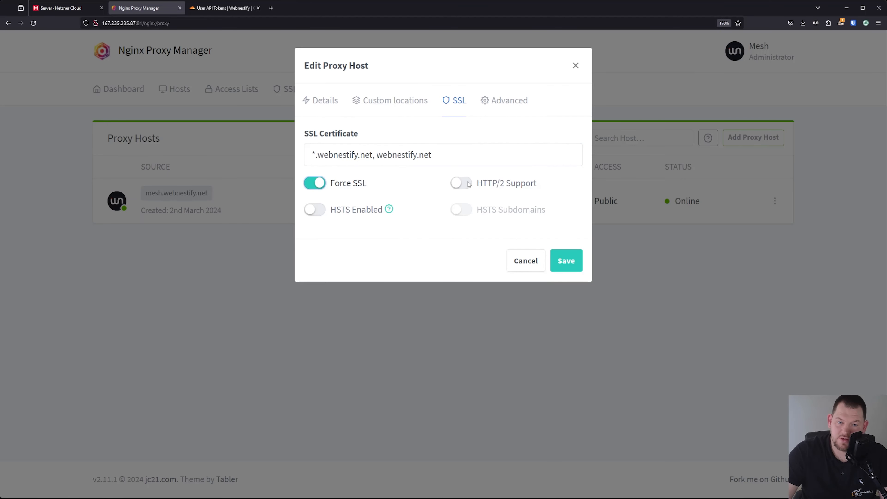
pyautogui.click(464, 183)
pyautogui.click(322, 211)
pyautogui.click(466, 211)
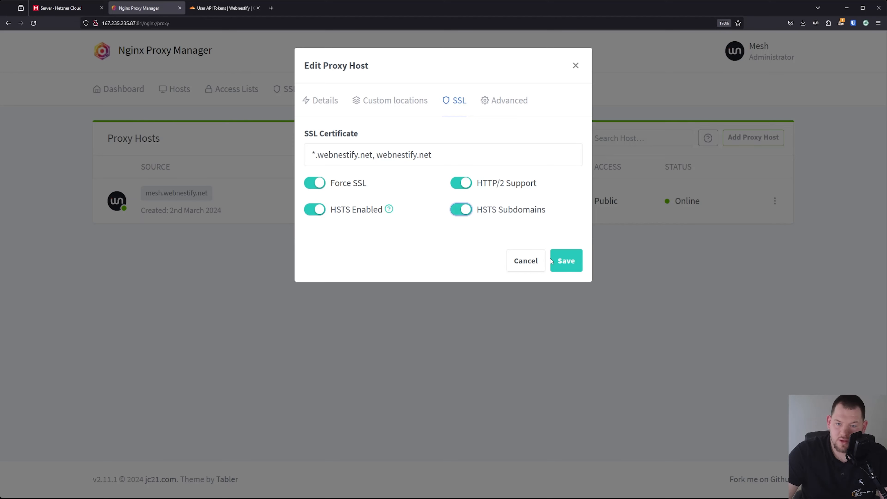
pyautogui.click(462, 209)
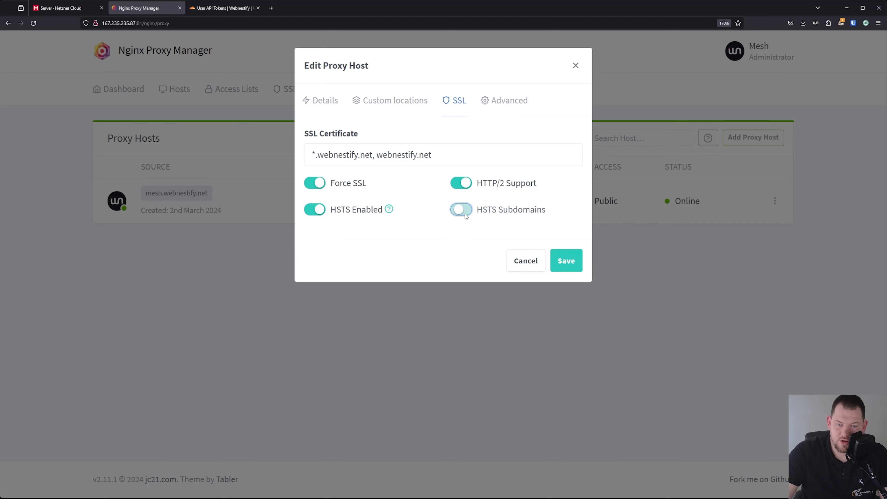
pyautogui.click(319, 211)
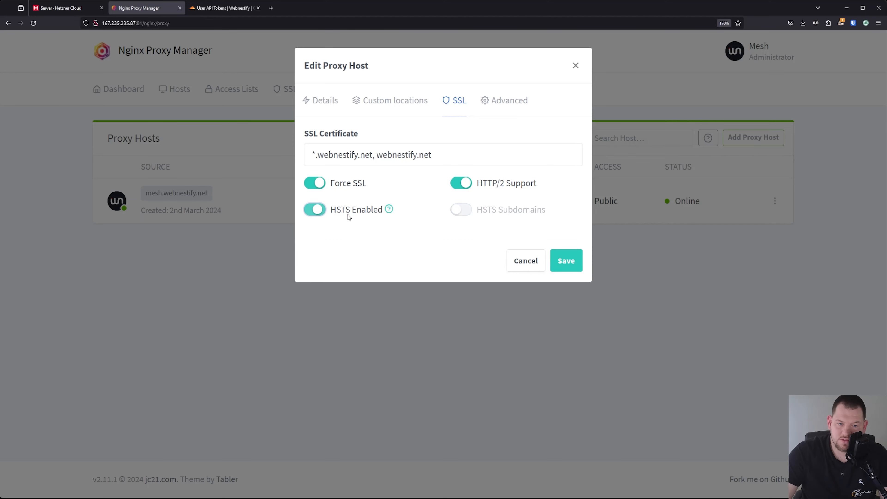
pyautogui.click(566, 260)
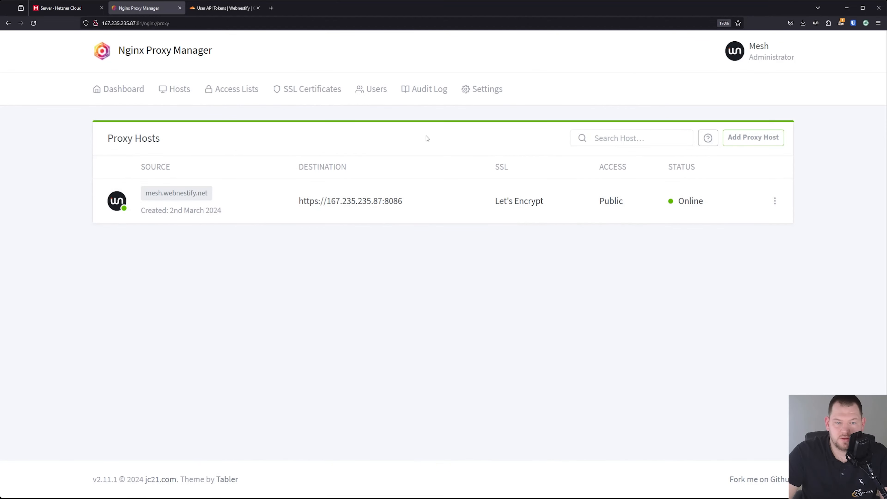
# Open mesh.webnestify.net from the proxy host list and go to the account creation form
pyautogui.click(178, 195)
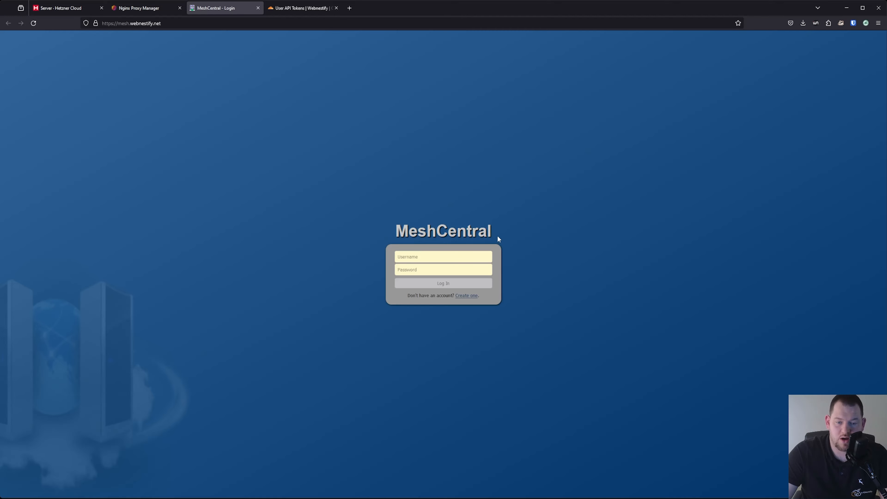
pyautogui.hotkey('ctrl', '+')
pyautogui.hotkey('ctrl', '+')
pyautogui.hotkey('ctrl', '+')
pyautogui.hotkey('ctrl', '+')
pyautogui.hotkey('ctrl', '+')
pyautogui.hotkey('ctrl', '+')
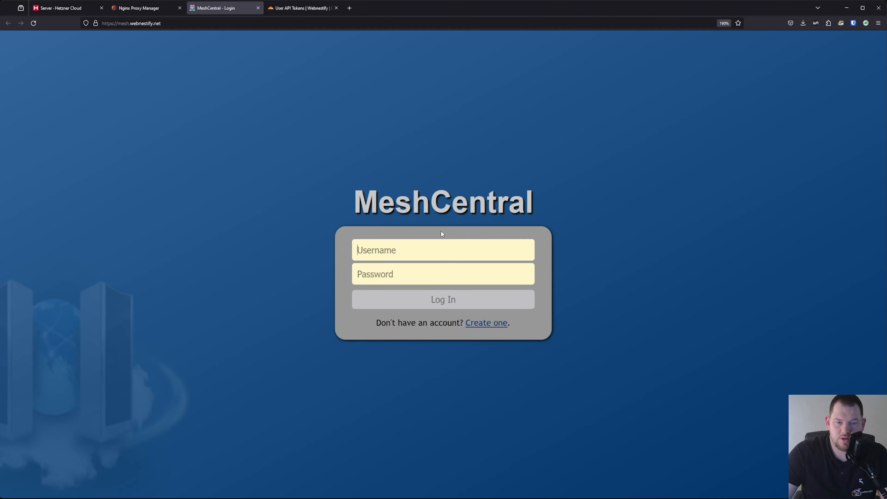
pyautogui.click(492, 323)
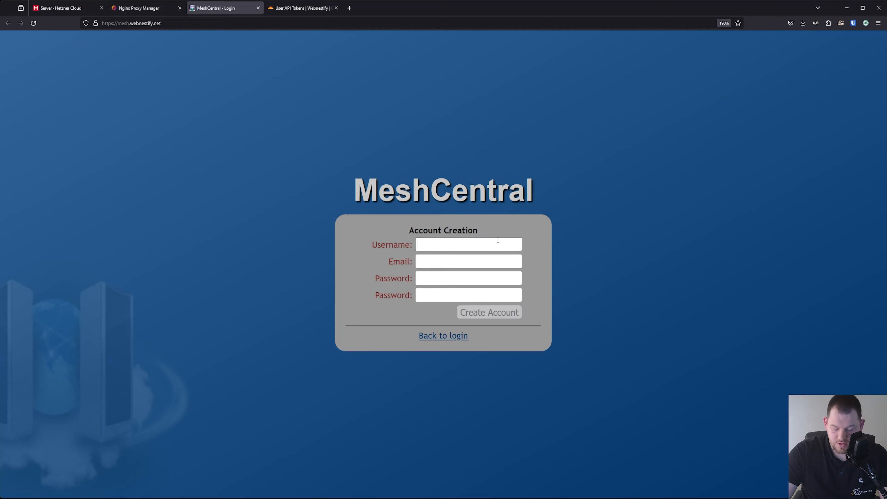
# Enter the admin username, e-mail and pasted password twice, and create the account
pyautogui.write('wn-mesh')
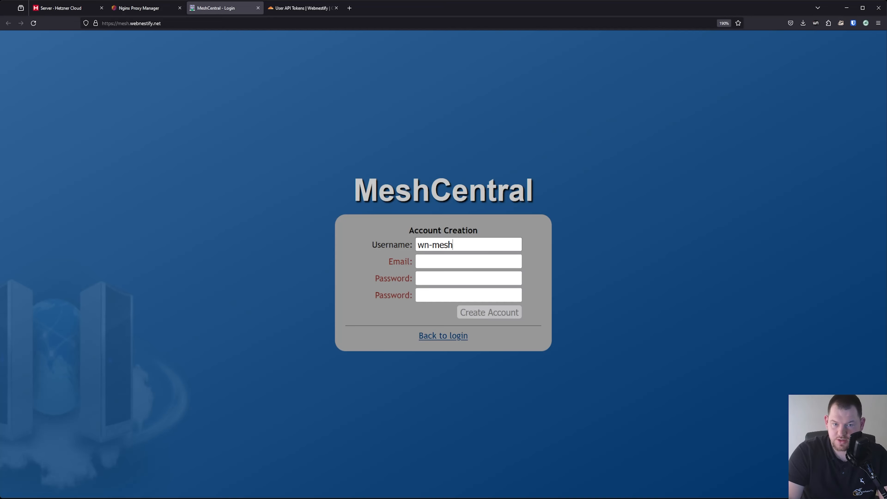
pyautogui.press('Tab')
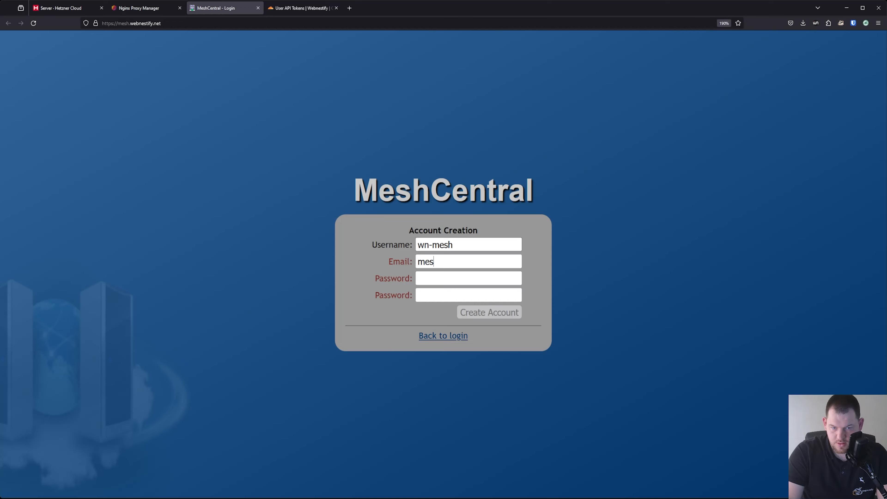
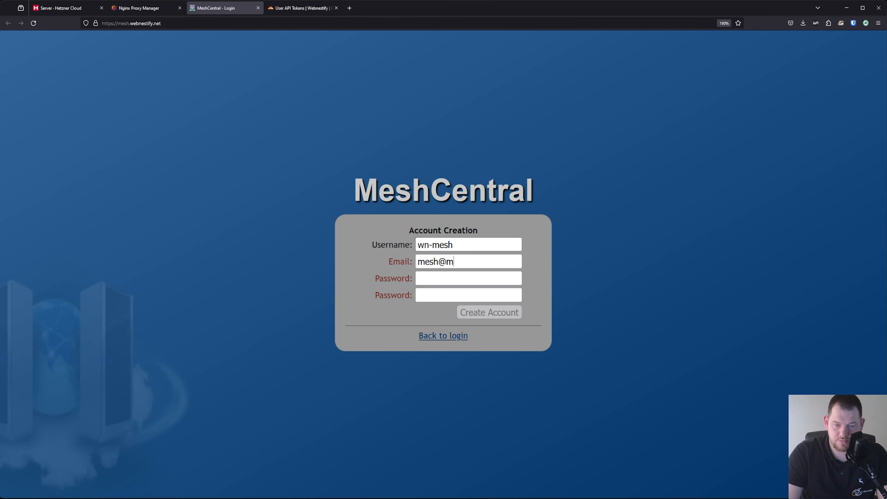
pyautogui.press('Tab')
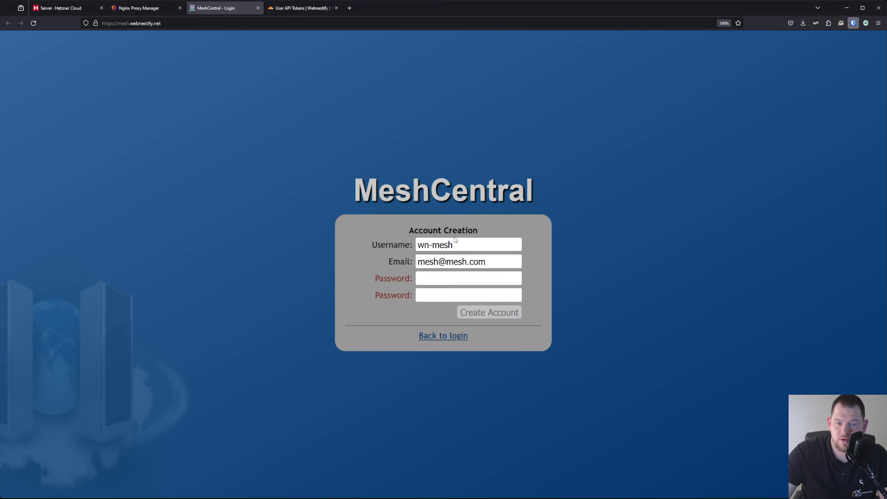
pyautogui.click(461, 276)
pyautogui.hotkey('ctrl', 'v')
pyautogui.click(442, 296)
pyautogui.hotkey('ctrl', 'v')
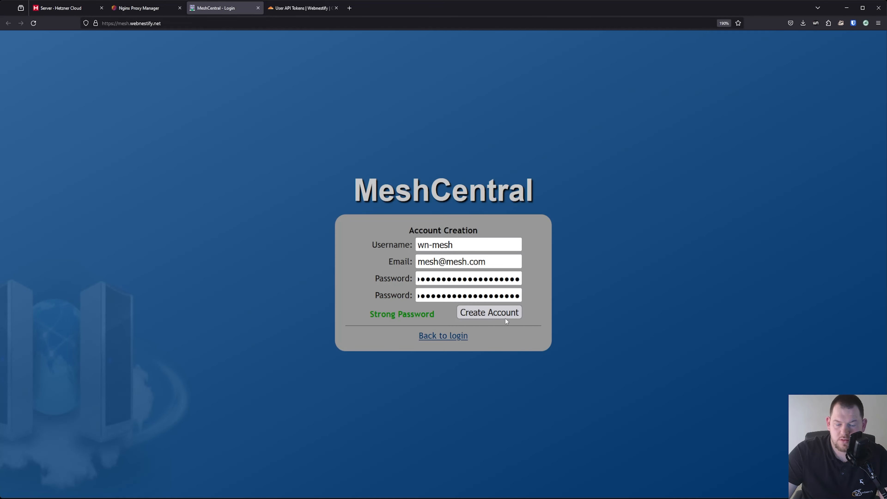
pyautogui.click(505, 315)
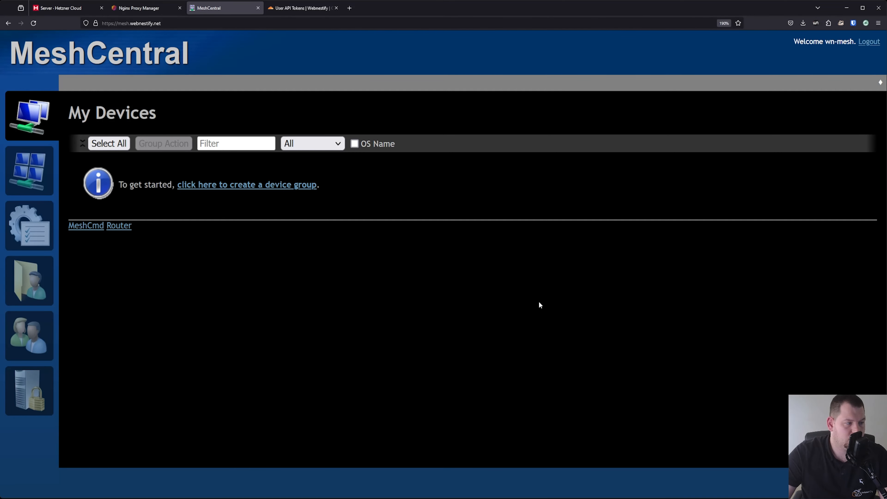
# Adjust the browser zoom while the empty My Devices page loads
pyautogui.hotkey('ctrl', '-')
pyautogui.hotkey('ctrl', '-')
pyautogui.hotkey('ctrl', '-')
pyautogui.hotkey('ctrl', '-')
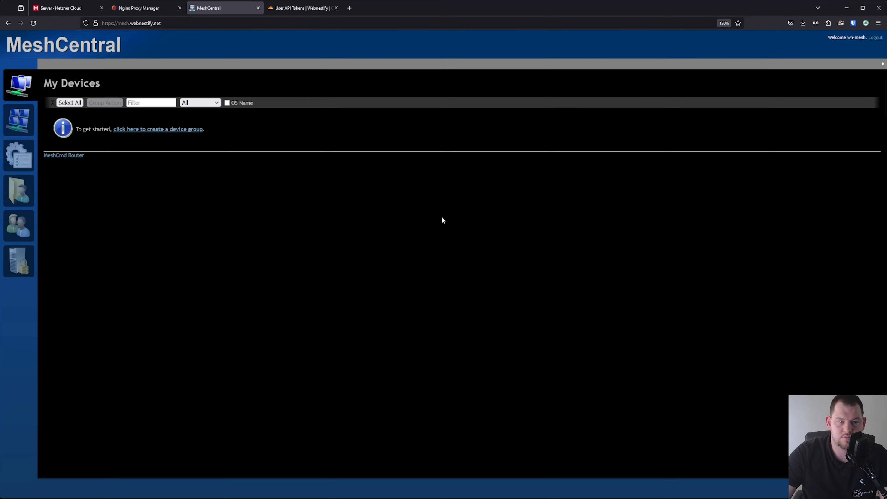
pyautogui.hotkey('ctrl', '+')
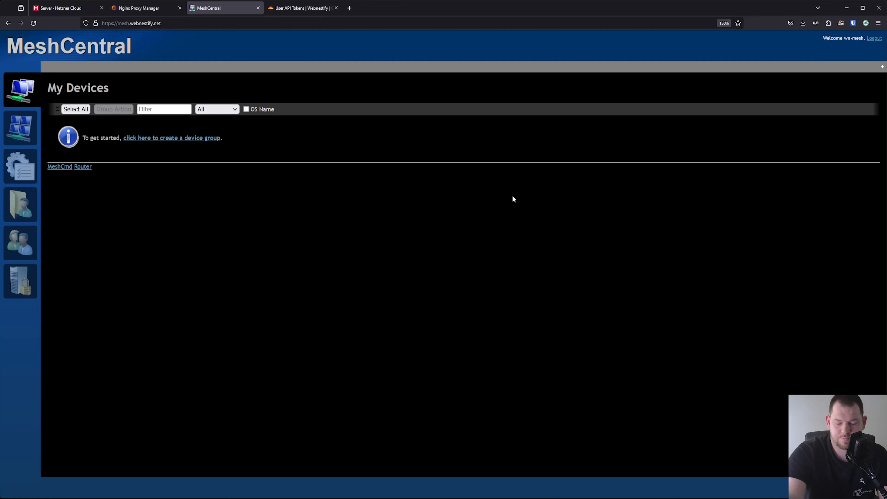
pyautogui.hotkey('ctrl', '+')
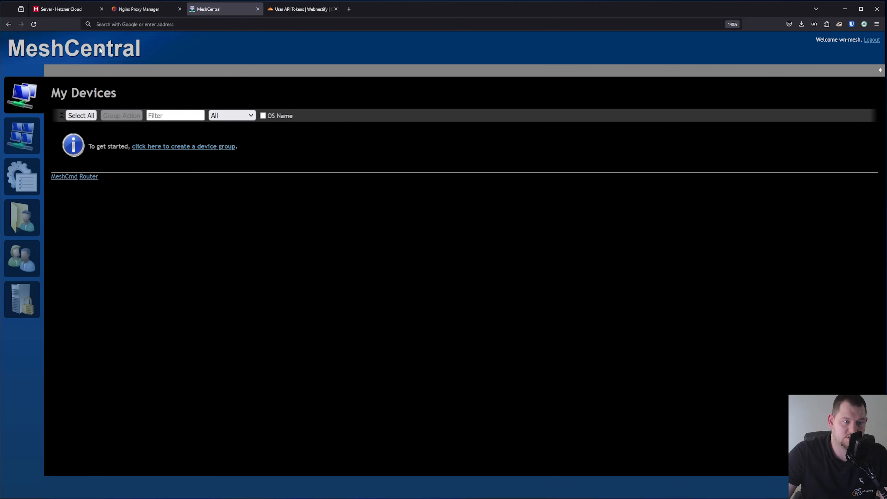
# Save a Bitwarden login with the admin username, a generated password and Host URI matching
pyautogui.click(849, 27)
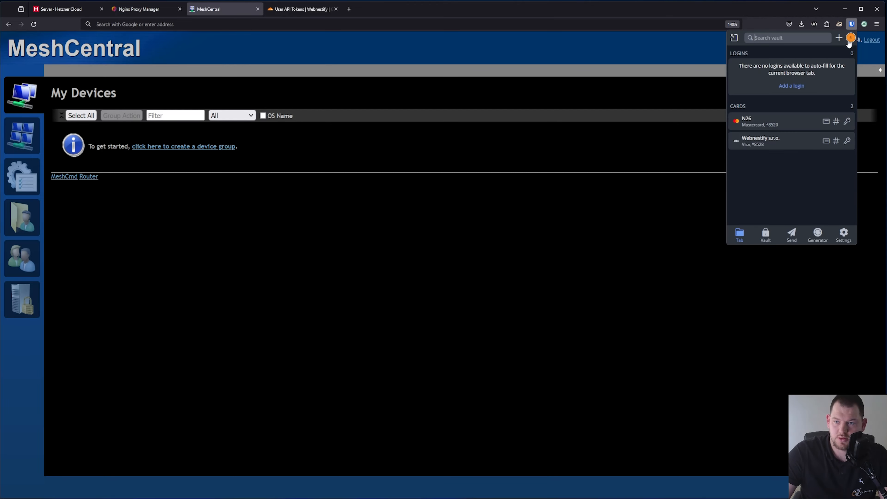
pyautogui.click(838, 37)
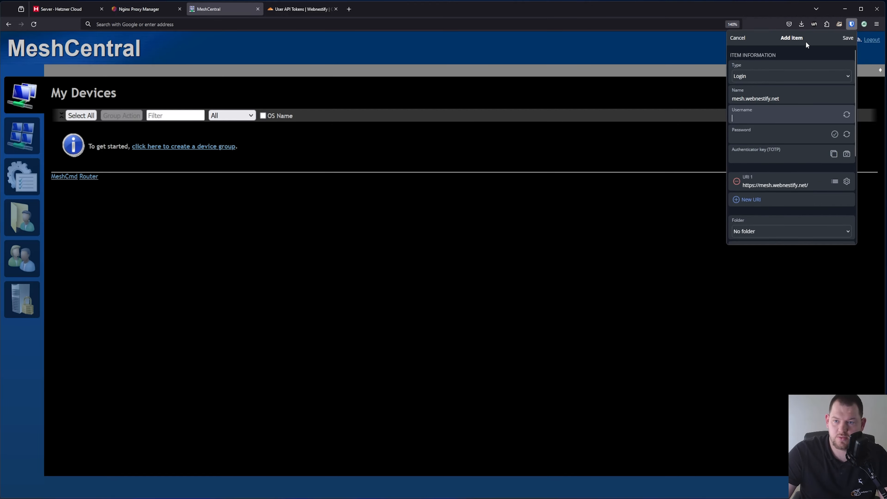
pyautogui.click(773, 109)
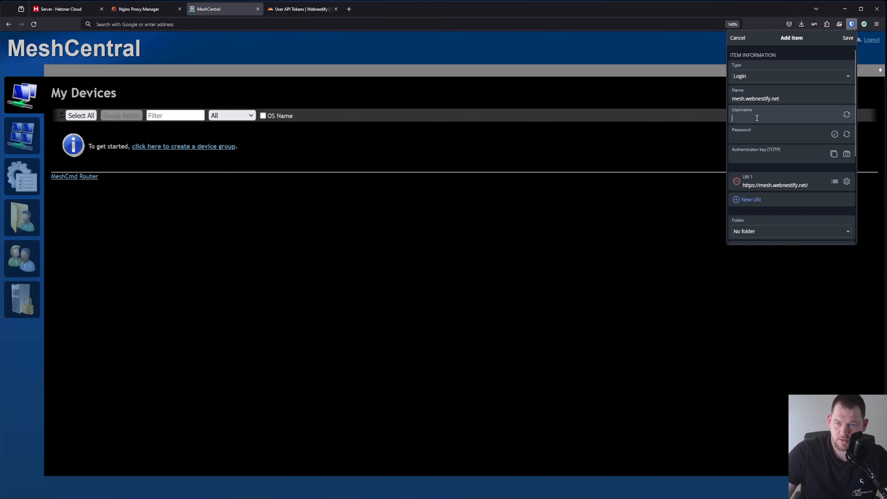
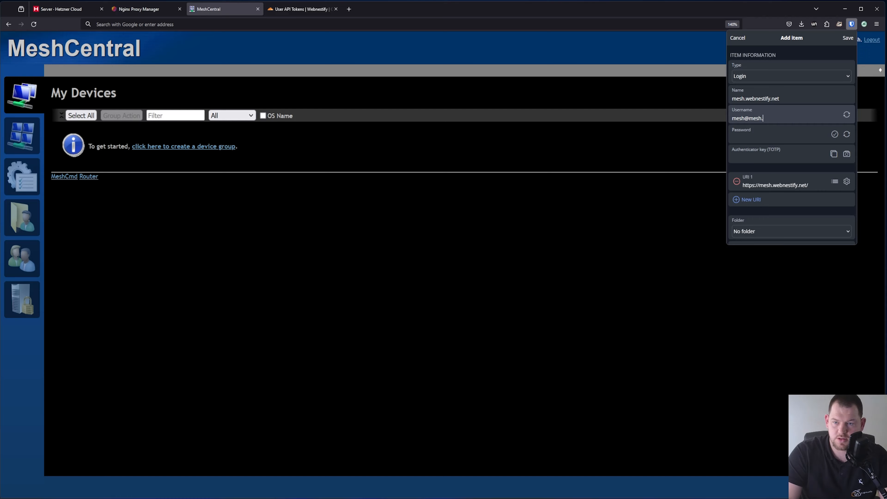
pyautogui.click(847, 134)
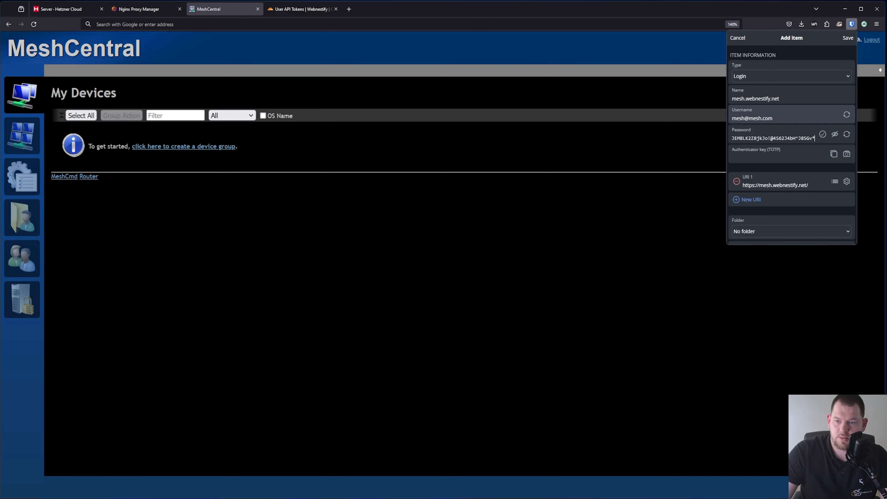
pyautogui.click(846, 183)
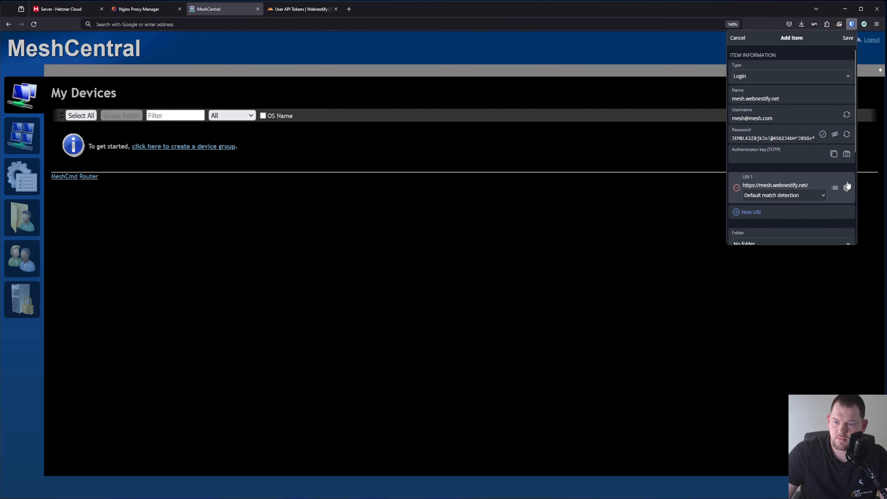
pyautogui.click(798, 196)
pyautogui.click(774, 226)
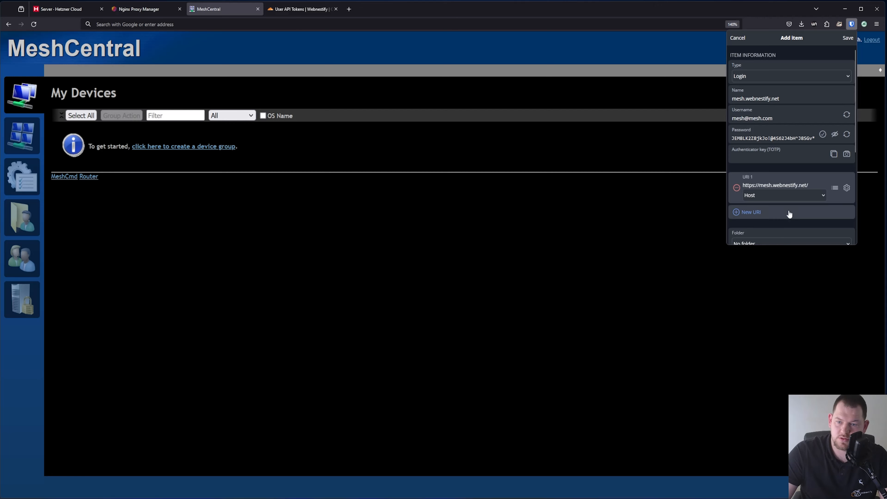
pyautogui.click(847, 38)
pyautogui.click(552, 243)
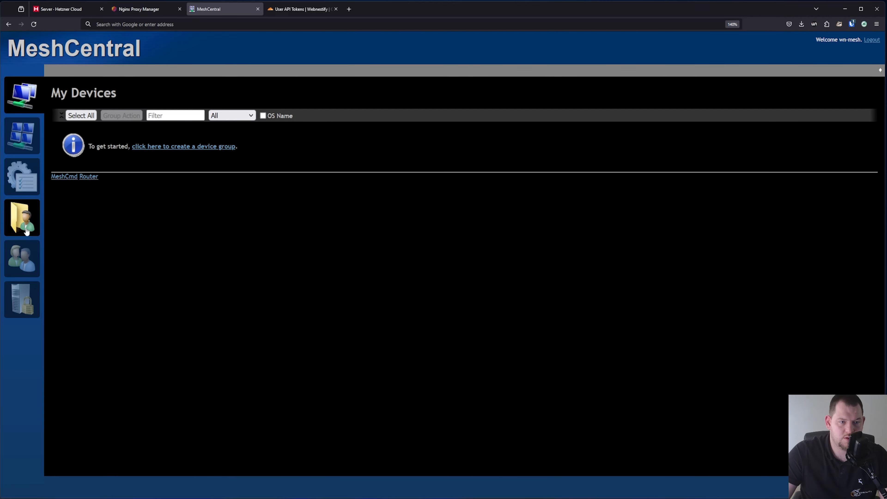
# Browse the My Events and My Server pages, then go to My Account
pyautogui.click(27, 177)
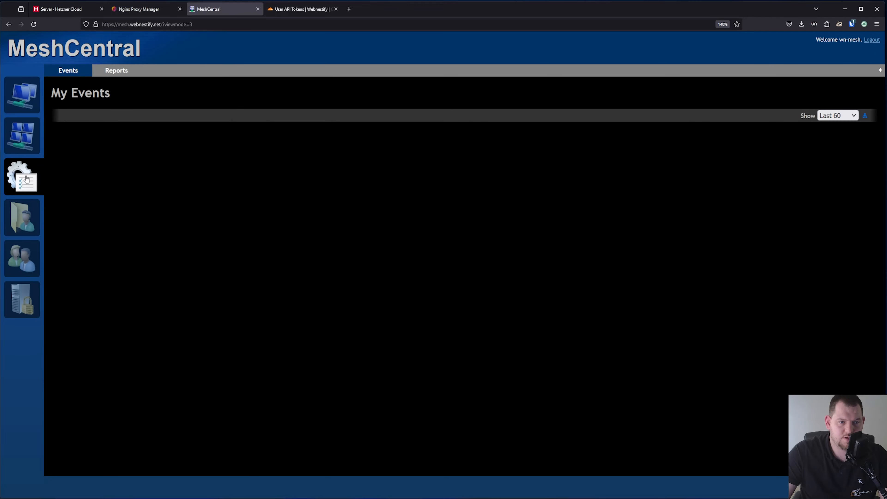
pyautogui.click(29, 301)
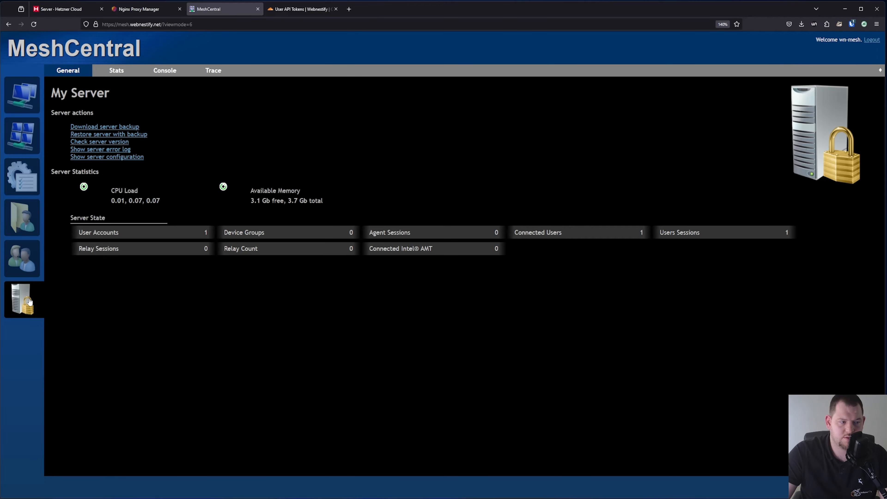
pyautogui.click(24, 97)
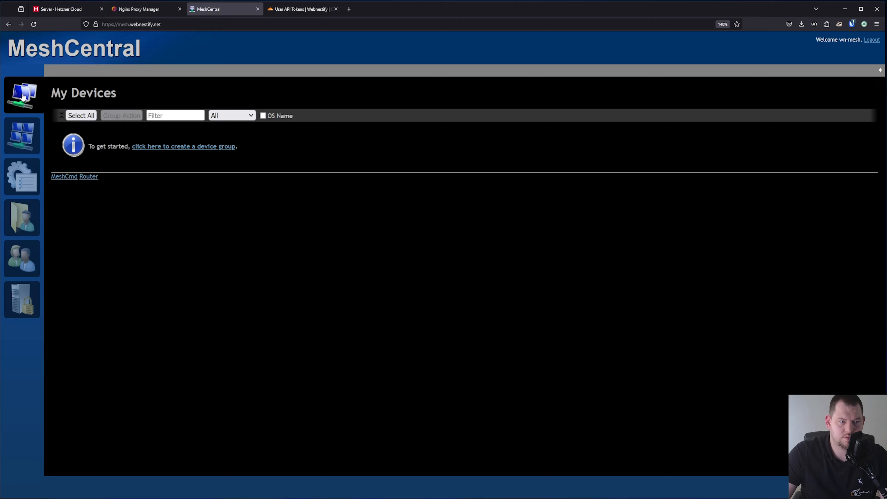
pyautogui.click(21, 186)
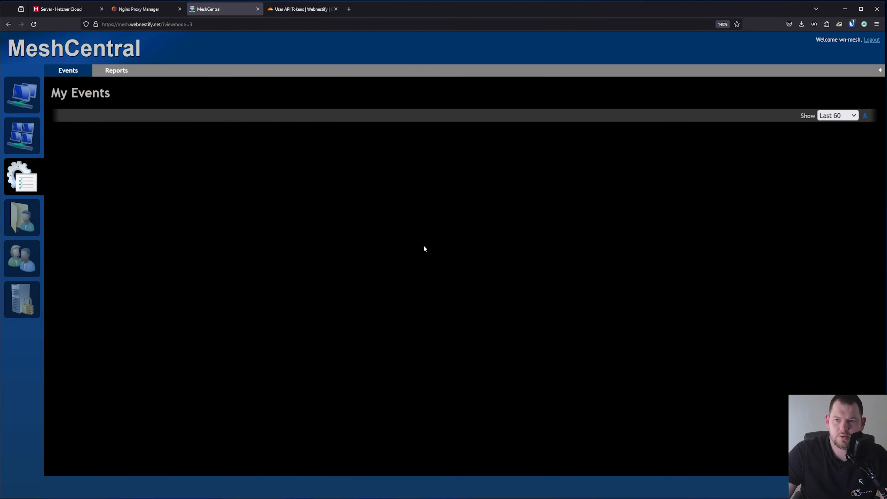
pyautogui.click(31, 297)
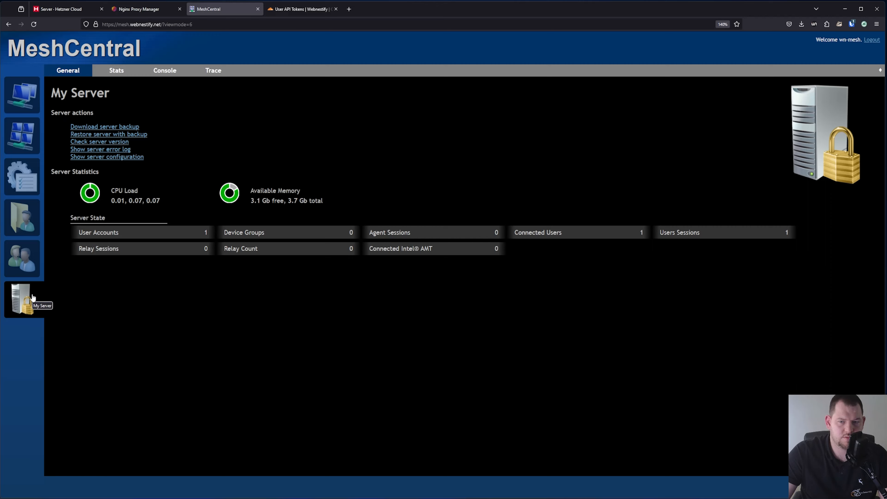
pyautogui.click(831, 41)
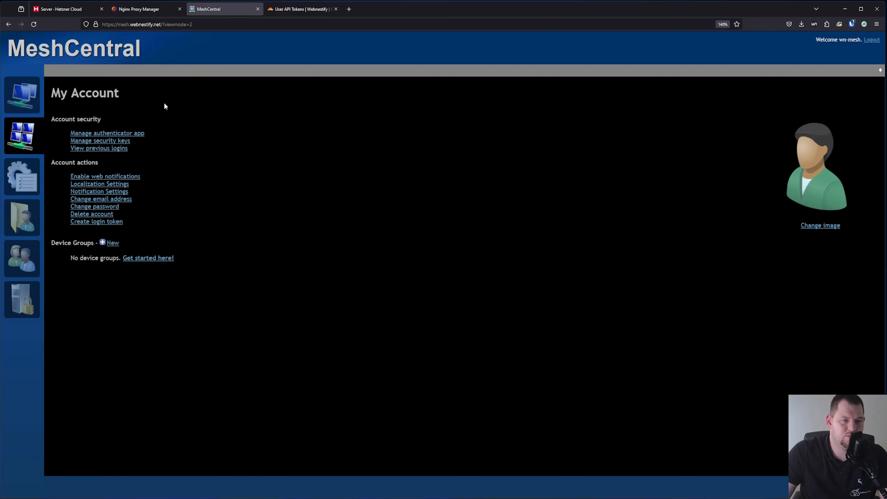
# Store the authenticator secret as the Bitwarden login's TOTP key and activate it with its code
pyautogui.click(137, 133)
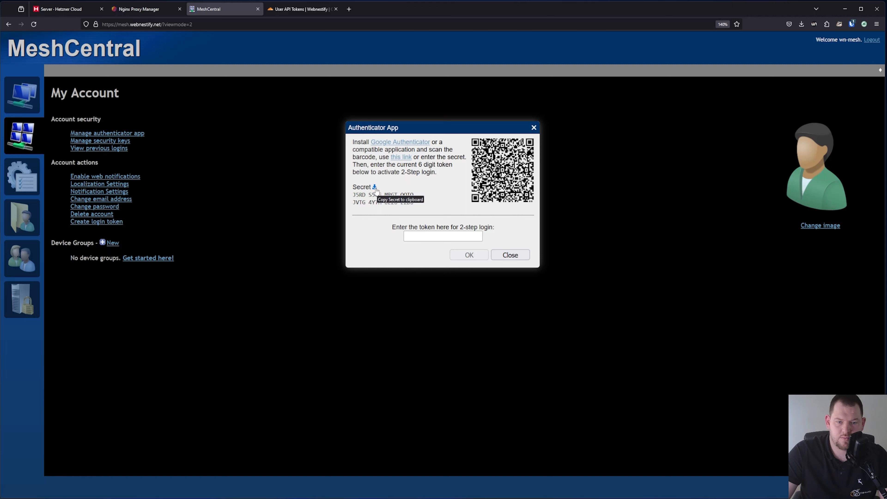
pyautogui.click(851, 24)
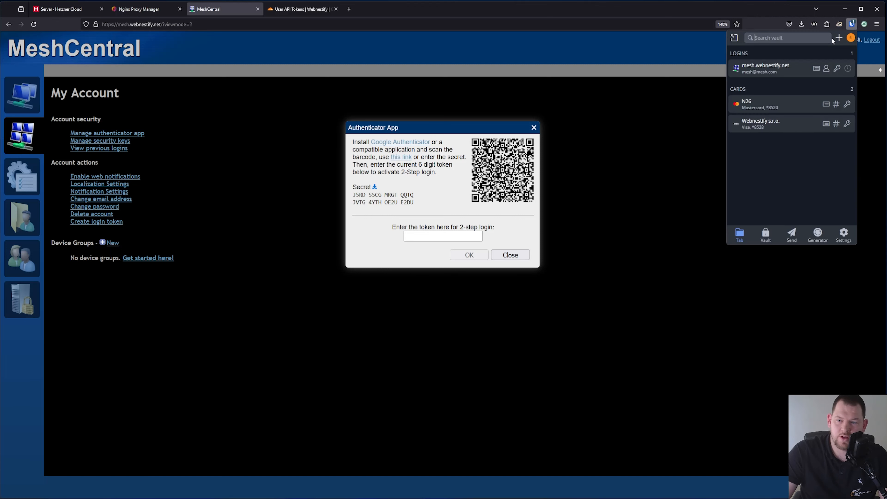
pyautogui.click(816, 68)
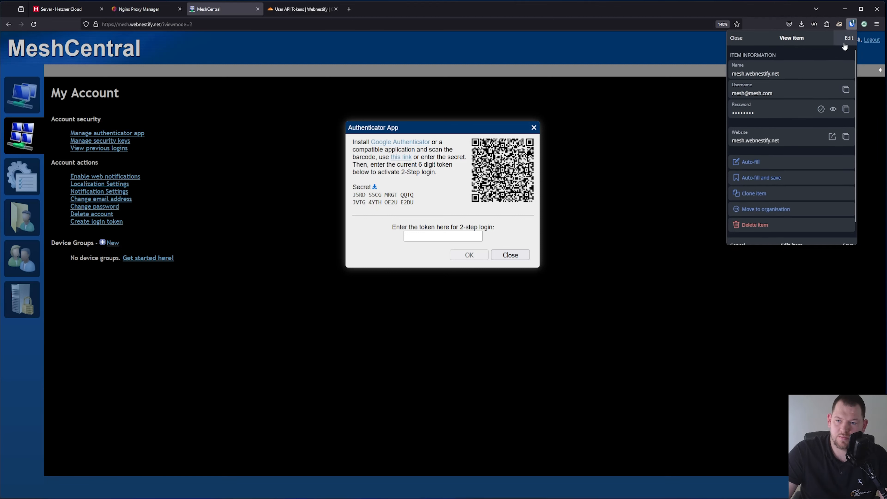
pyautogui.click(847, 38)
pyautogui.click(773, 133)
pyautogui.hotkey('ctrl', 'v')
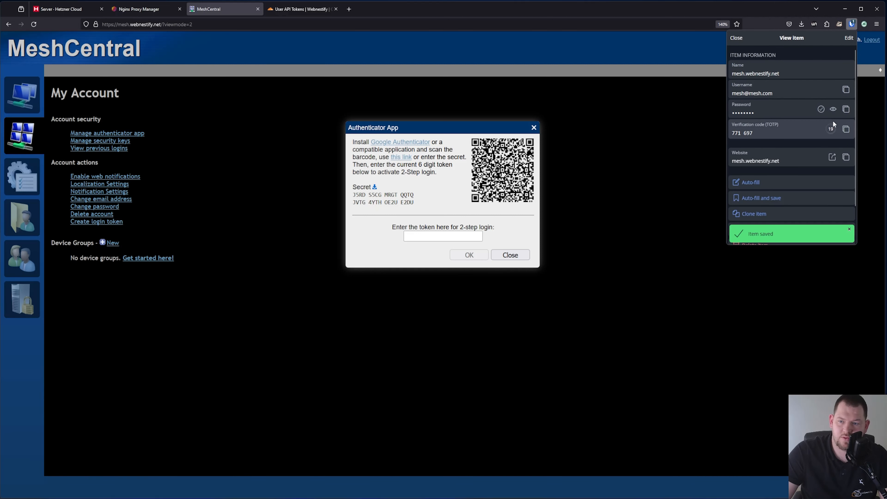
pyautogui.click(846, 130)
pyautogui.click(471, 236)
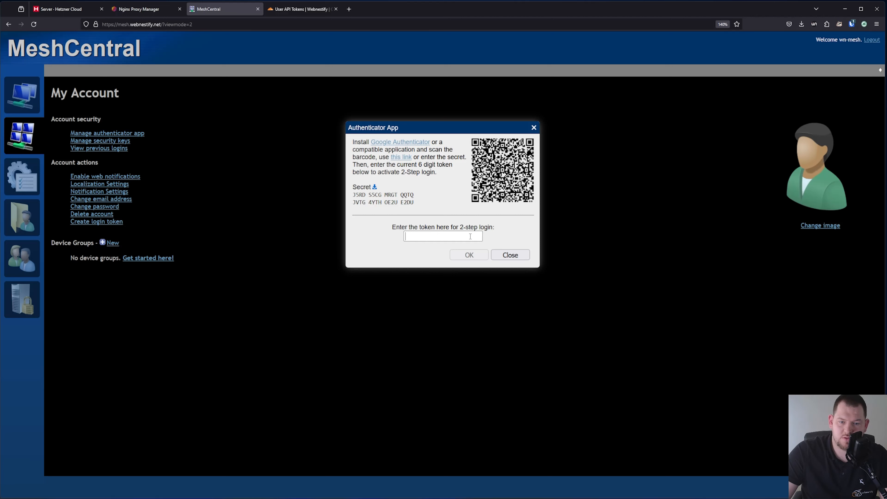
pyautogui.hotkey('ctrl', 'v')
pyautogui.click(464, 256)
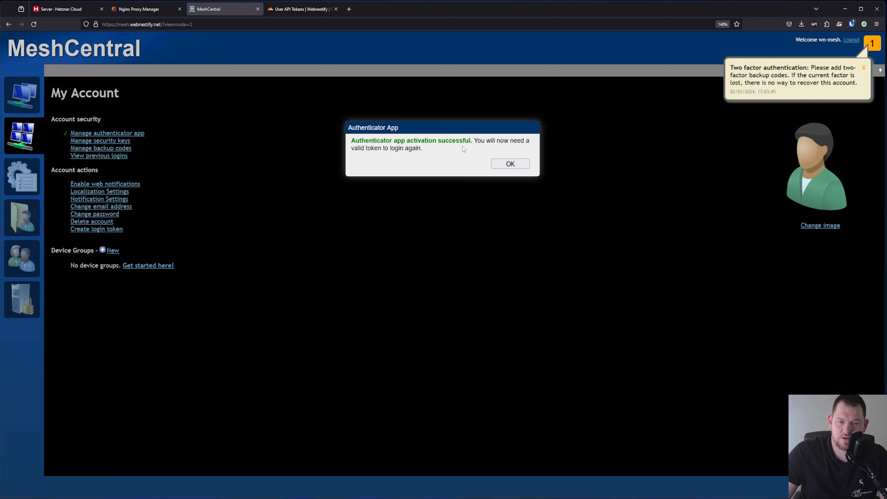
pyautogui.click(863, 68)
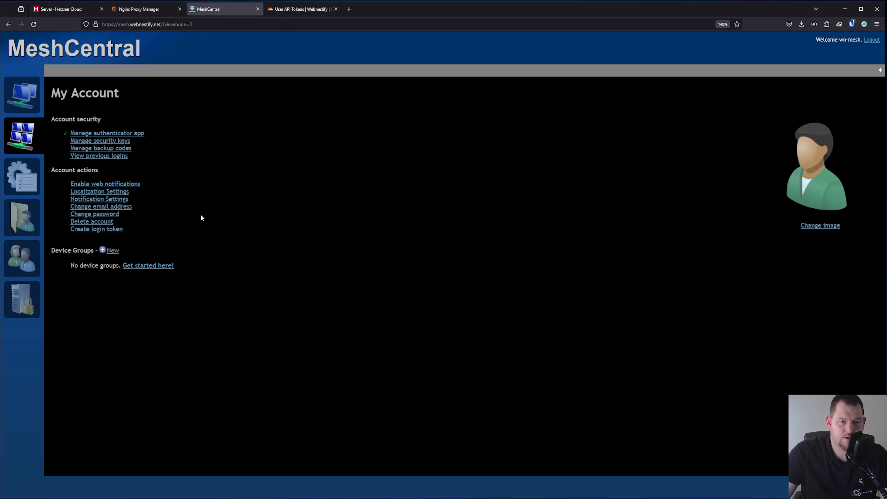
# Add a security key named bitwarden, saved as a passkey in the existing Bitwarden login
pyautogui.click(119, 142)
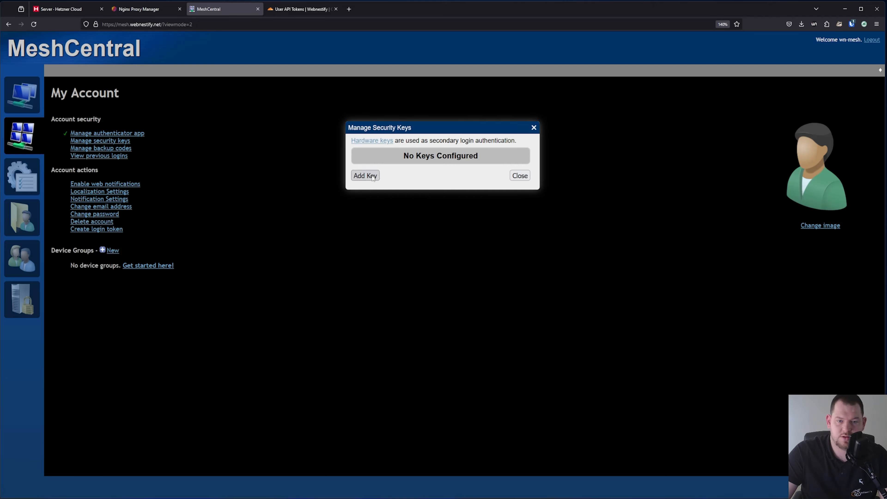
pyautogui.click(365, 176)
pyautogui.write('bitwarden')
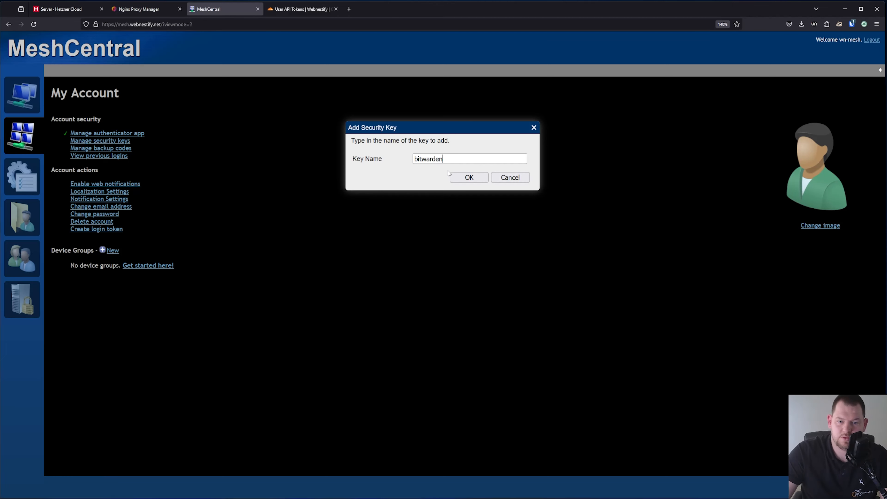
pyautogui.click(460, 175)
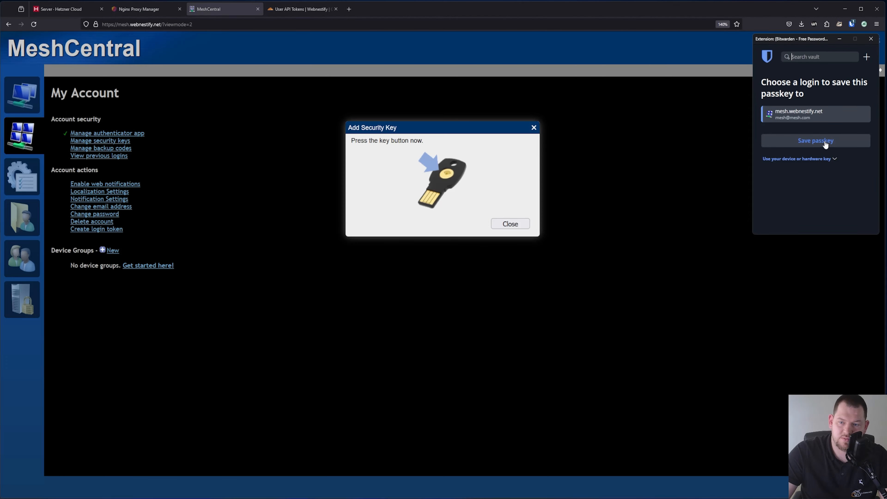
pyautogui.click(822, 144)
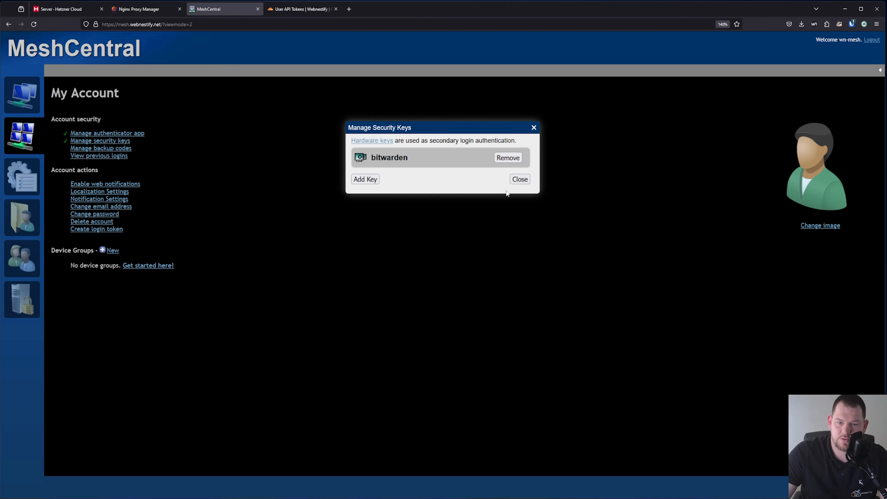
pyautogui.click(373, 181)
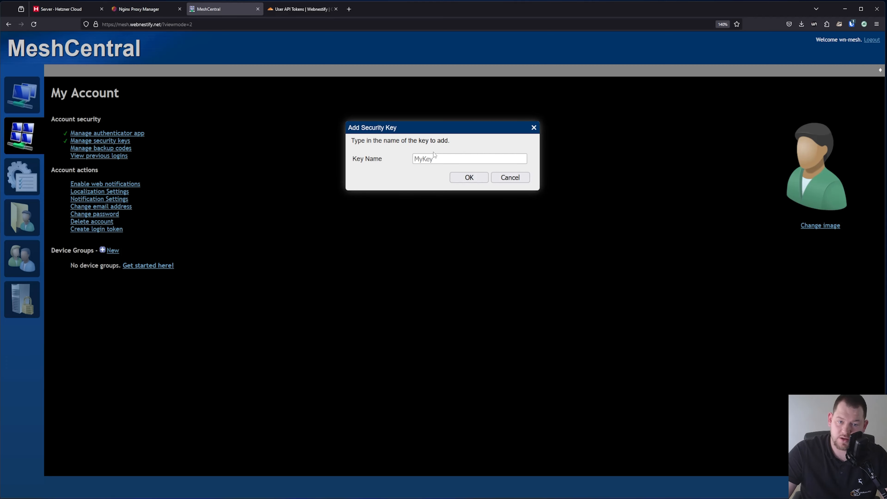
pyautogui.click(508, 179)
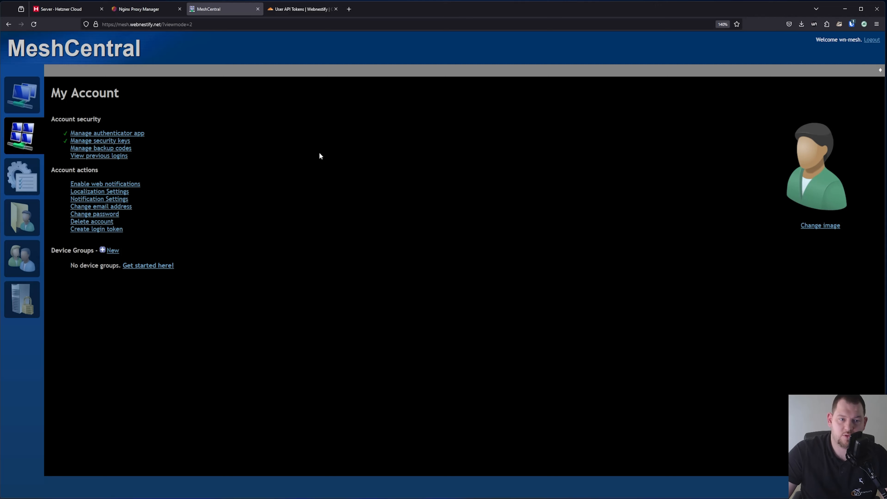
# Generate a new set of ten backup codes and select them all
pyautogui.click(122, 152)
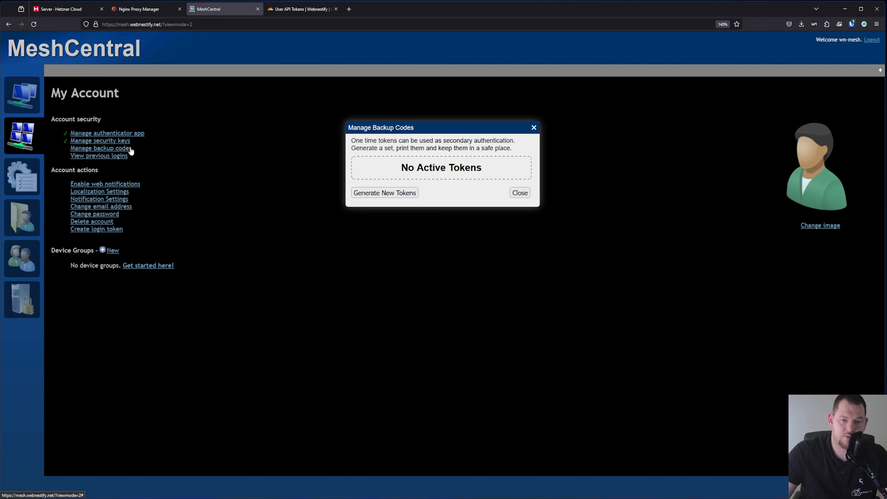
pyautogui.click(402, 193)
pyautogui.moveTo(516, 233); pyautogui.dragTo(366, 162)
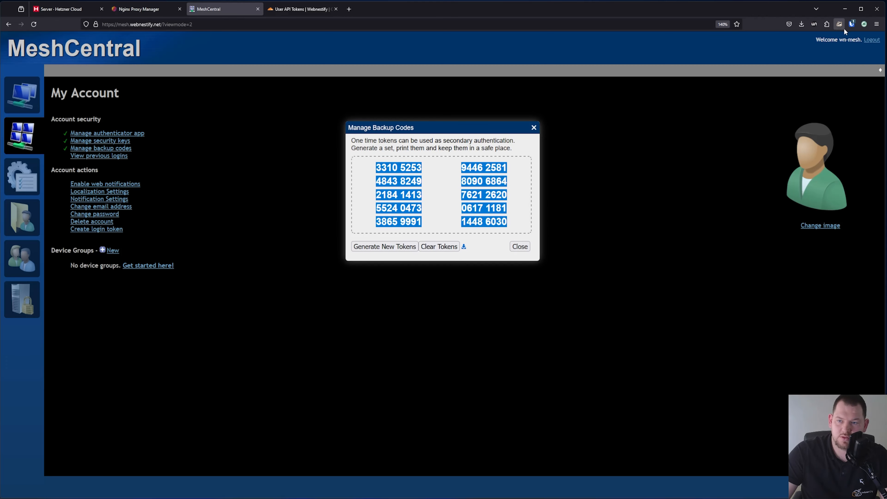
# Paste the backup codes into the Bitwarden login's notes, then return to My Devices
pyautogui.click(852, 25)
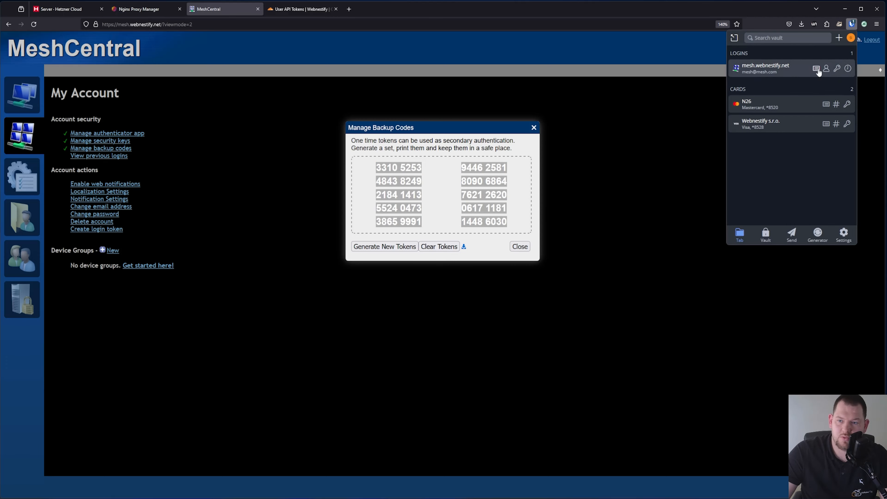
pyautogui.click(821, 70)
pyautogui.click(848, 38)
pyautogui.scroll(-5, 803, 105)
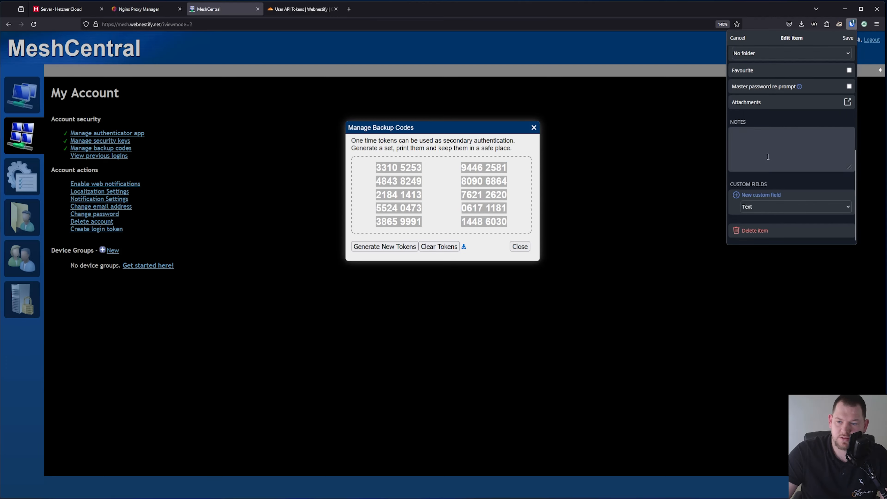
pyautogui.click(766, 153)
pyautogui.hotkey('ctrl', 'v')
pyautogui.click(847, 37)
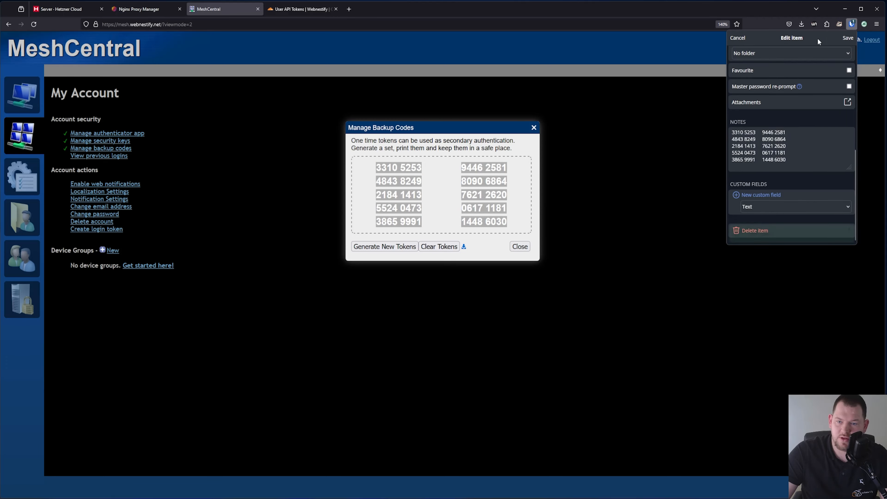
pyautogui.click(520, 247)
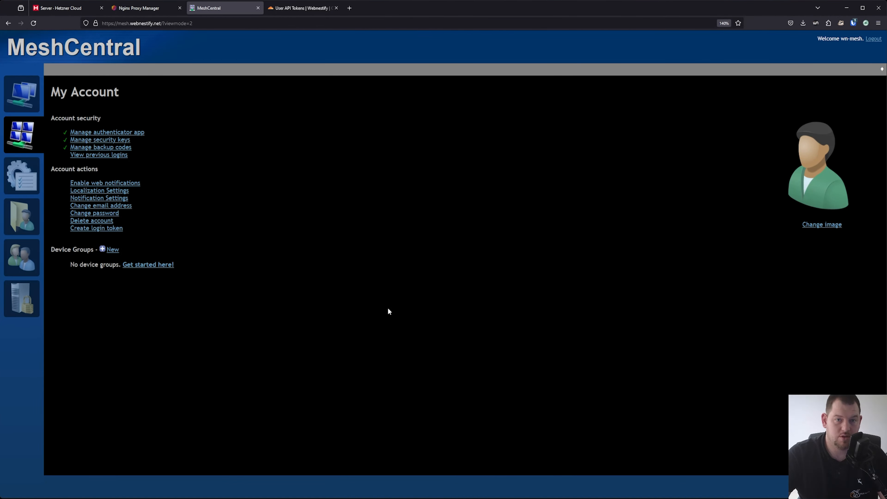
pyautogui.click(30, 96)
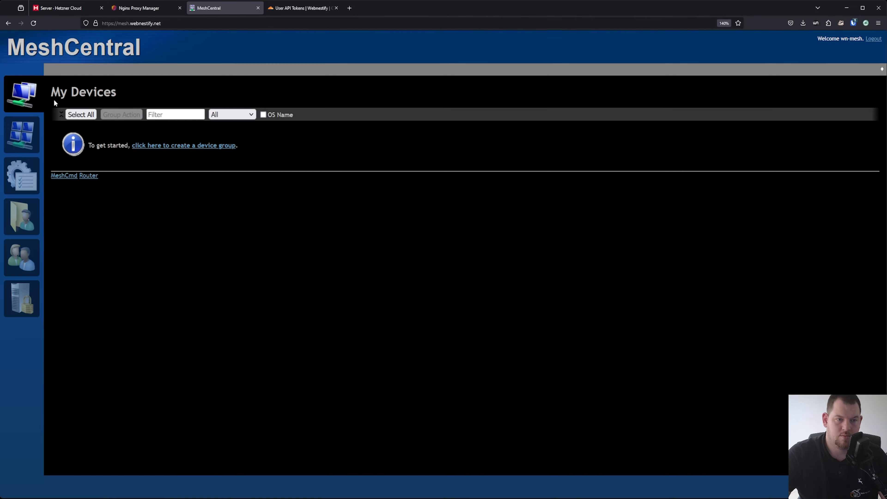
# Create the Client 1 device group with the description 'This is awesome customer.'
pyautogui.click(207, 146)
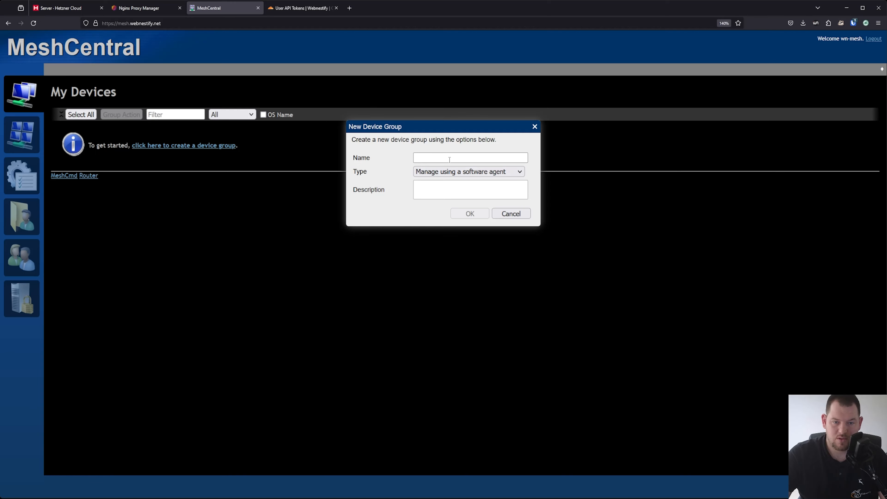
pyautogui.write('Client 1')
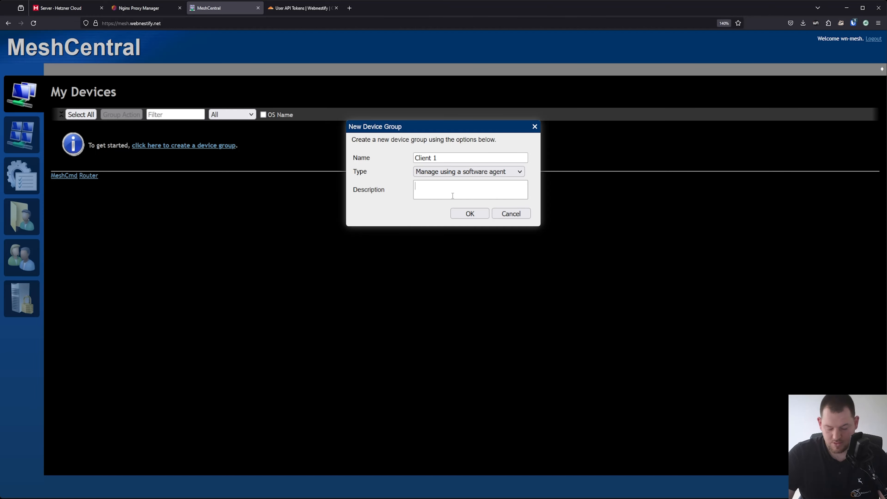
pyautogui.write('This is awesom')
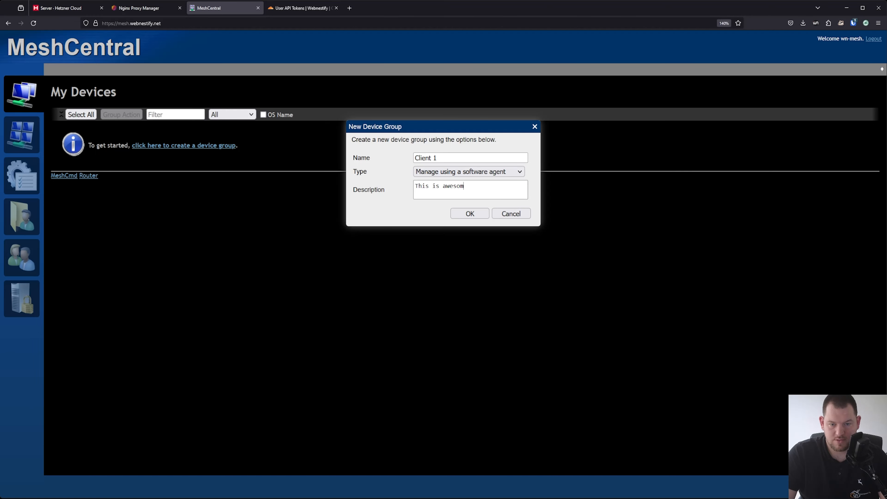
pyautogui.write('e ')
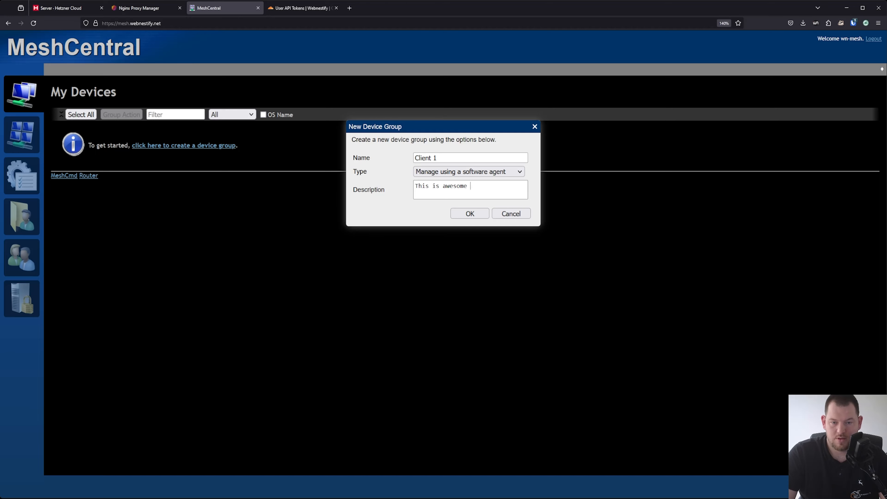
pyautogui.write('customer.')
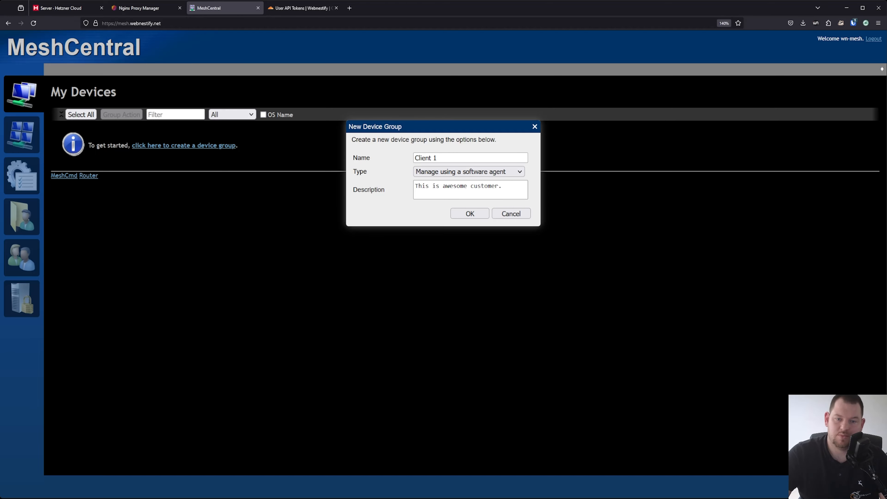
pyautogui.click(460, 213)
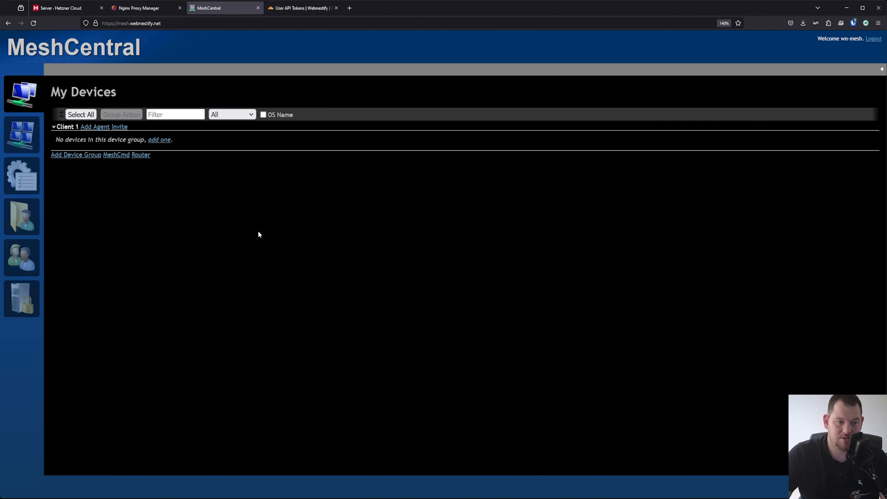
# Add a second device group named Client 2
pyautogui.click(80, 154)
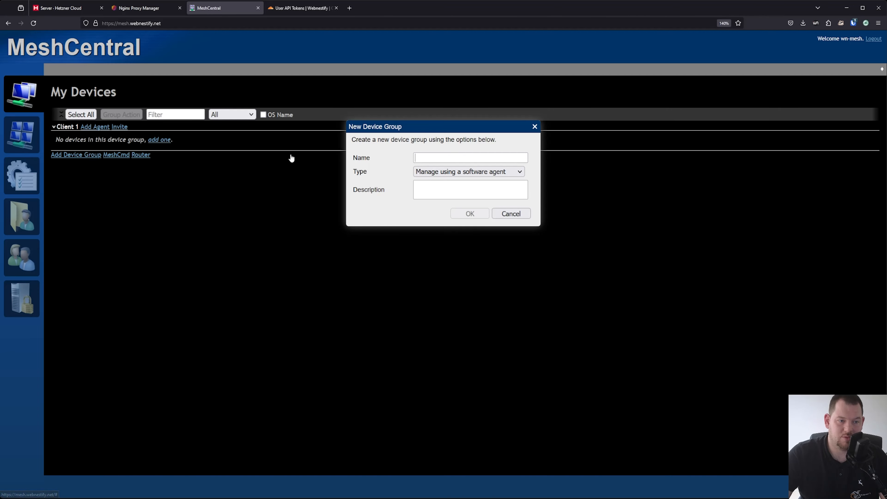
pyautogui.write('Client 2')
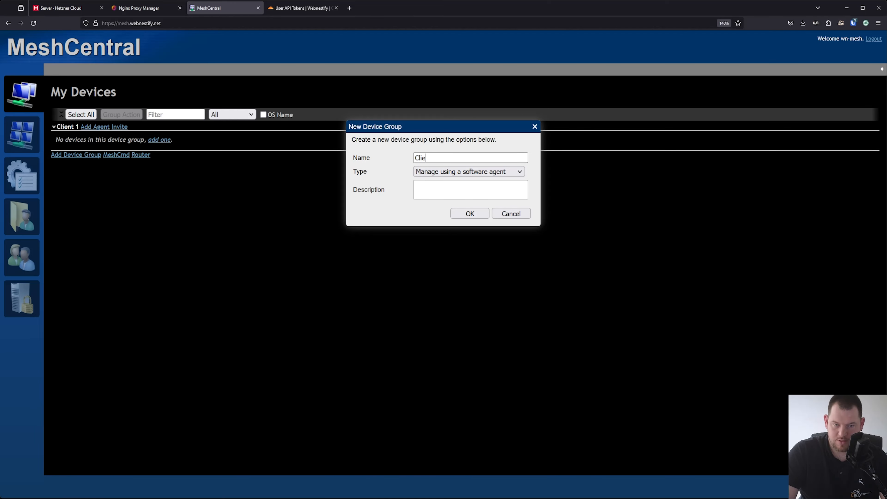
pyautogui.click(469, 214)
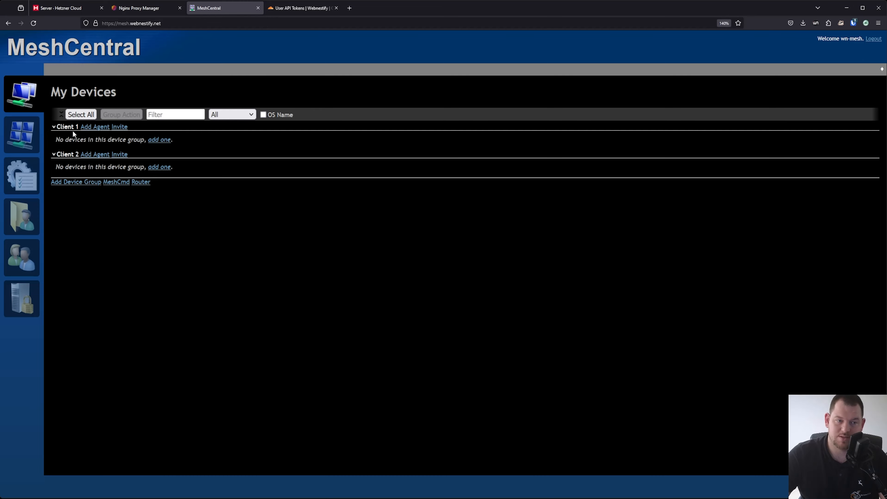
# Show the Linux / BSD agent install command for the Client 1 group
pyautogui.click(95, 127)
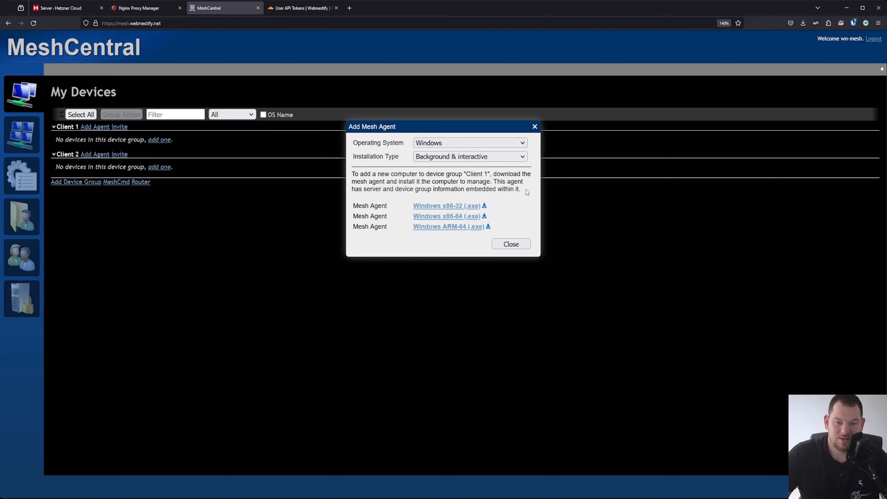
pyautogui.click(458, 169)
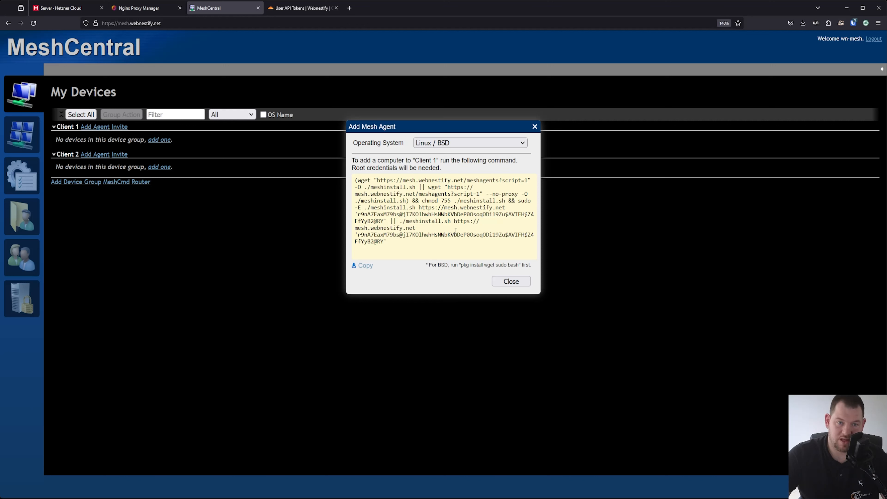
pyautogui.click(75, 9)
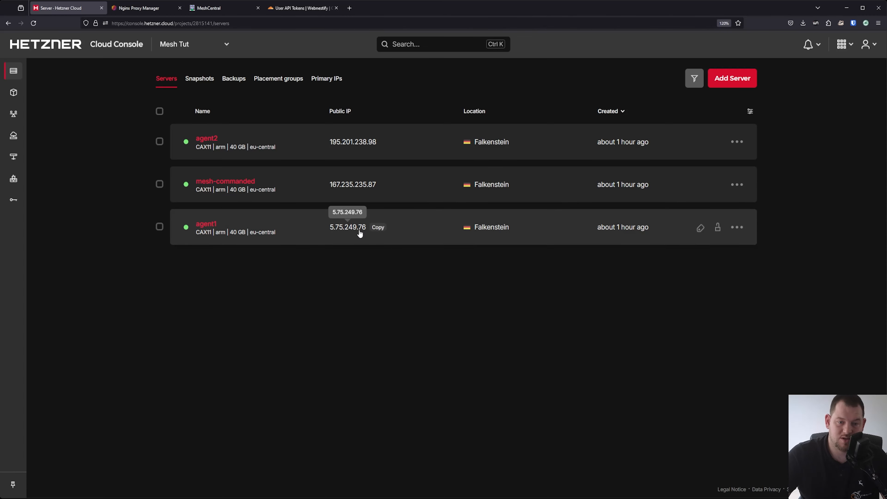
# Copy agent1's IP 5.75.249.76 and open the mesh-firewall rules
pyautogui.click(351, 230)
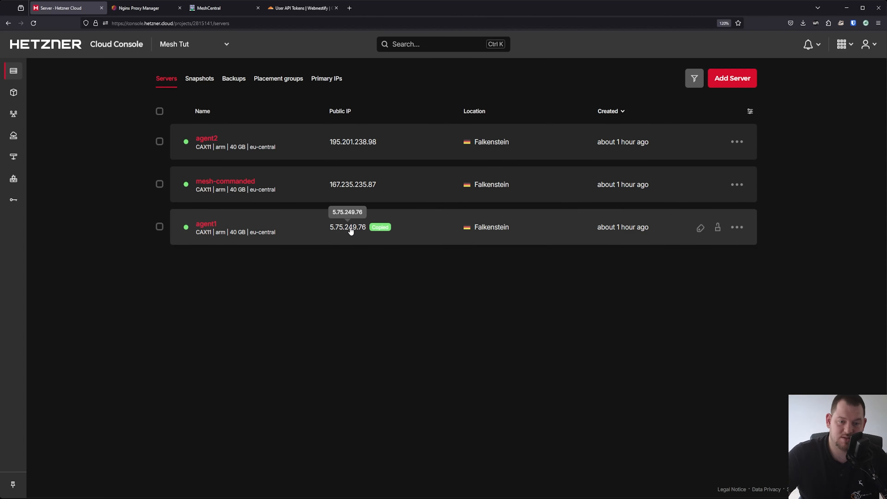
pyautogui.moveTo(15, 164)
pyautogui.click(22, 178)
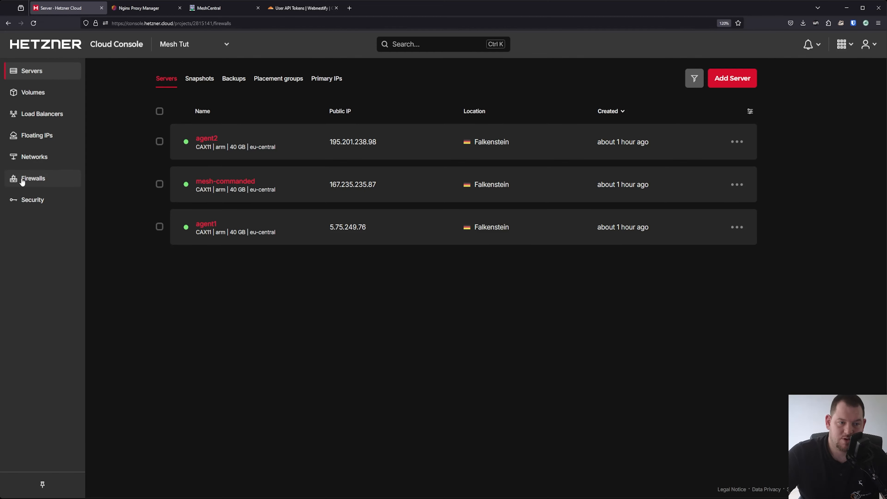
pyautogui.click(204, 144)
pyautogui.scroll(-1, 153, 229)
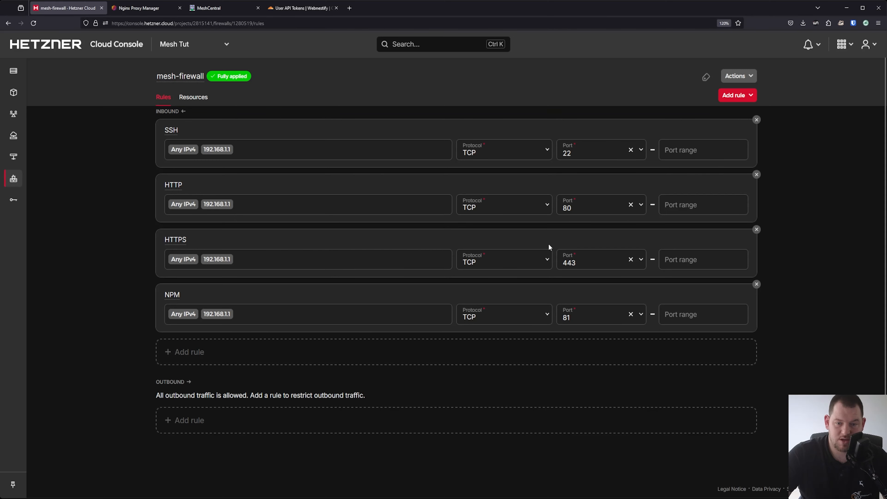
# Add and save an inbound rule 'Client 1' allowing 5.75.249.76 on TCP port 443
pyautogui.click(208, 351)
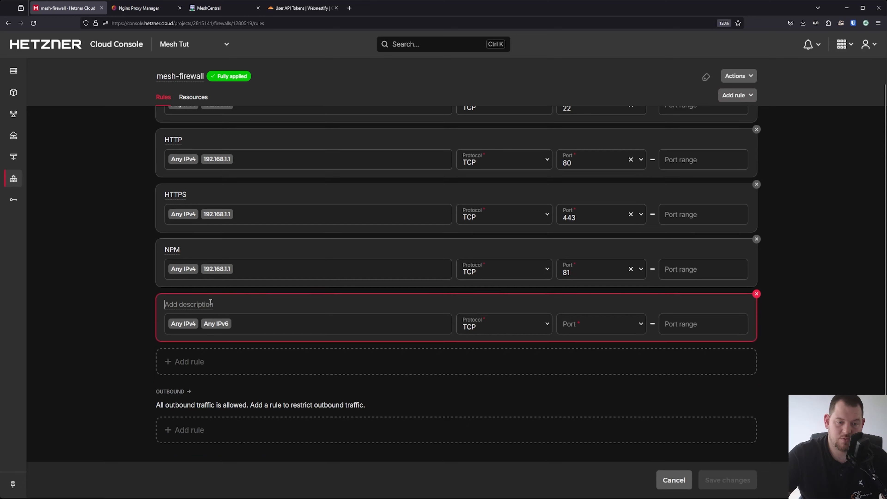
pyautogui.write('C')
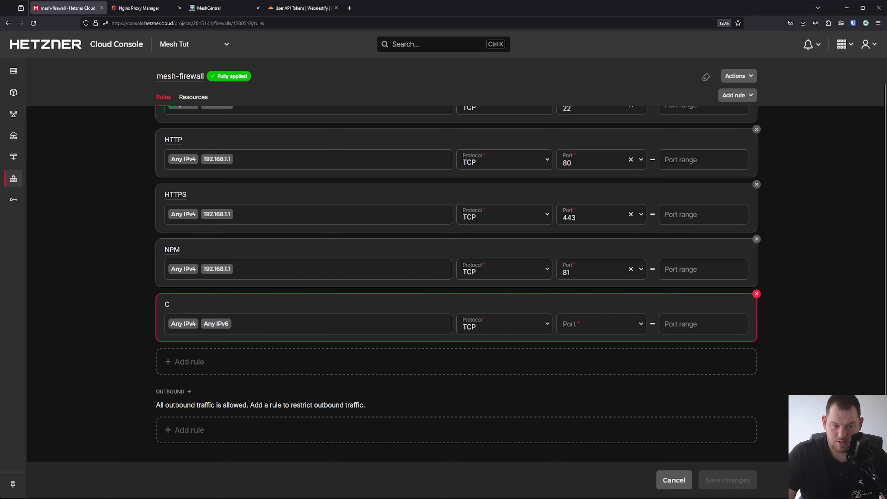
pyautogui.write('lient 1')
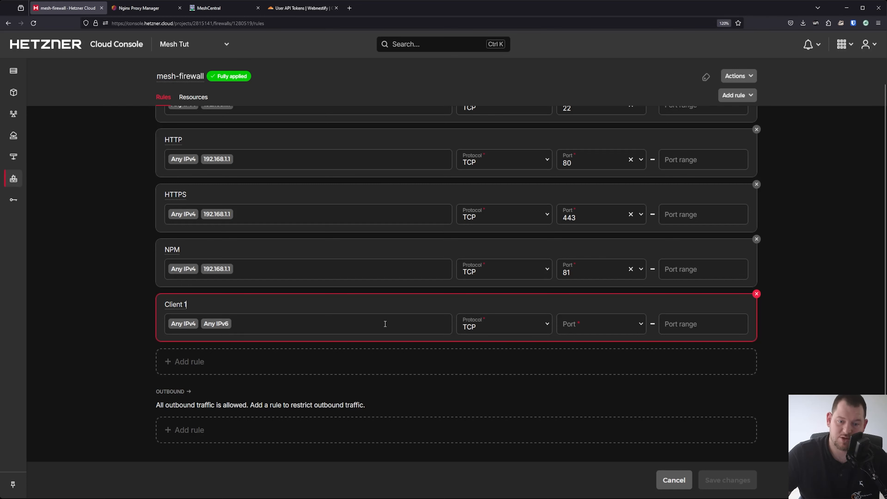
pyautogui.click(366, 327)
pyautogui.press('BackSpace')
pyautogui.press('BackSpace')
pyautogui.press('BackSpace')
pyautogui.press('BackSpace')
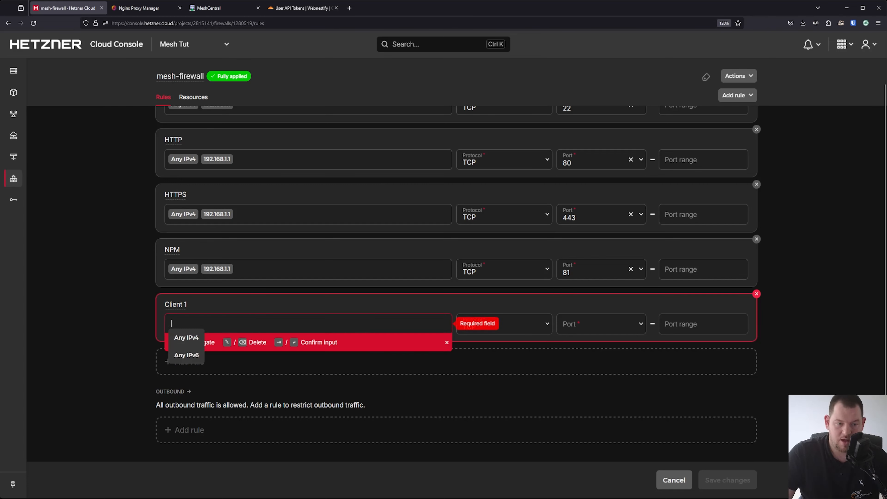
pyautogui.hotkey('ctrl', 'v')
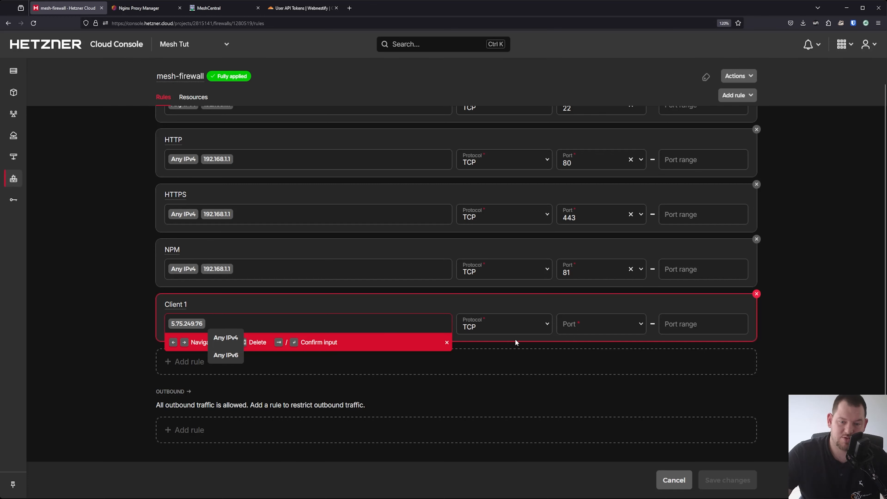
pyautogui.click(593, 324)
pyautogui.click(572, 419)
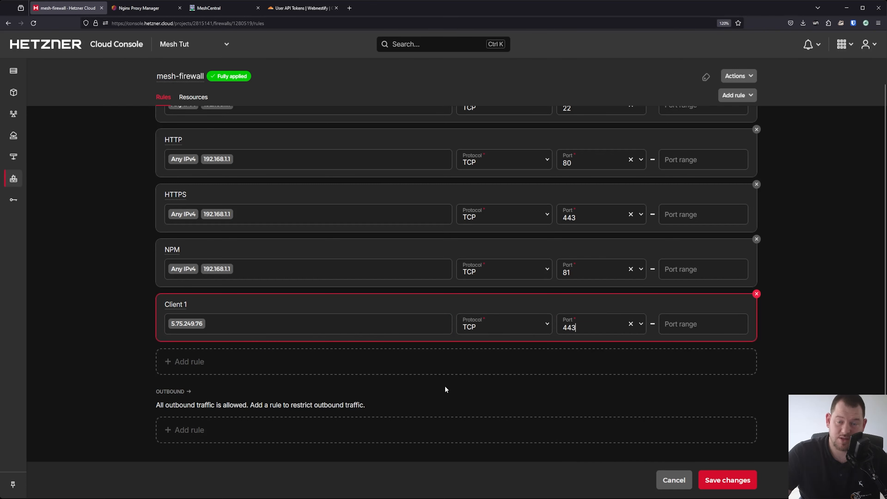
pyautogui.click(586, 325)
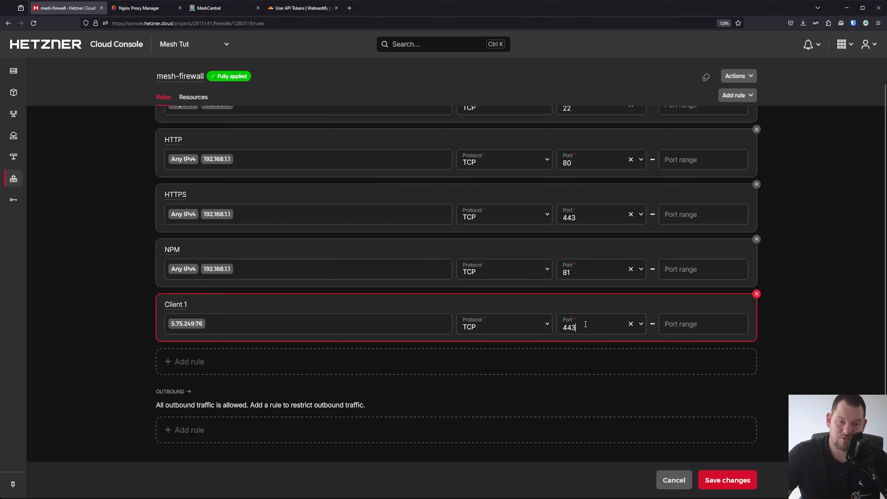
pyautogui.click(741, 483)
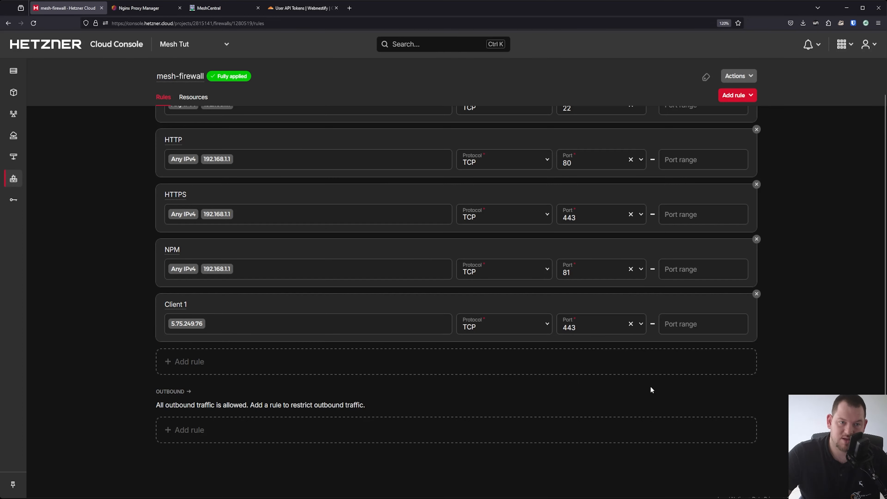
pyautogui.click(213, 8)
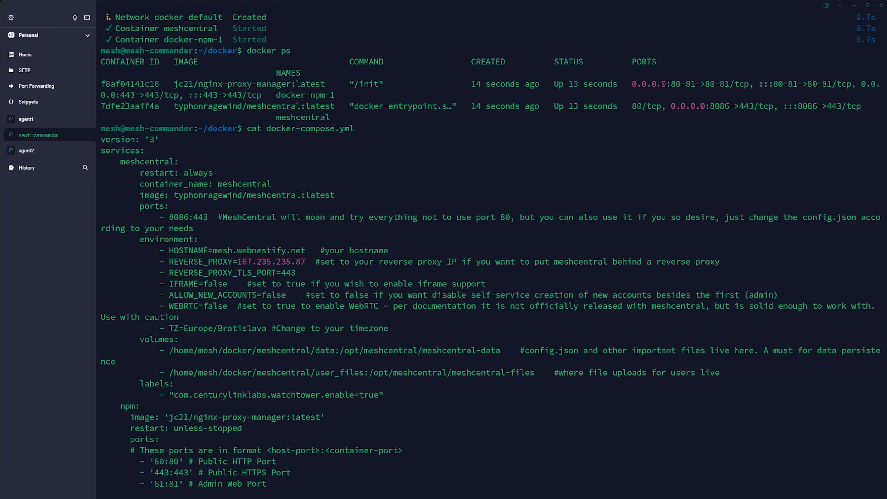
# Open the agent1 session and paste the Client 1 Linux agent install command
pyautogui.click(37, 119)
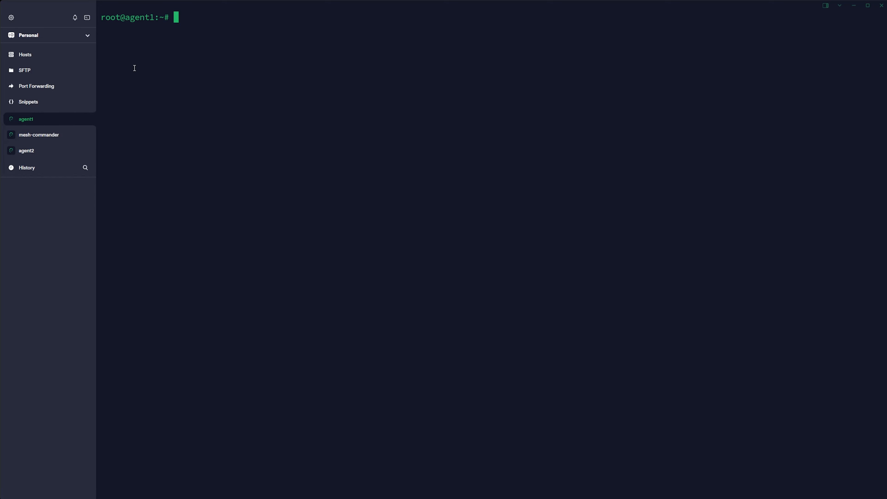
pyautogui.hotkey('ctrl', 'shift', 'v')
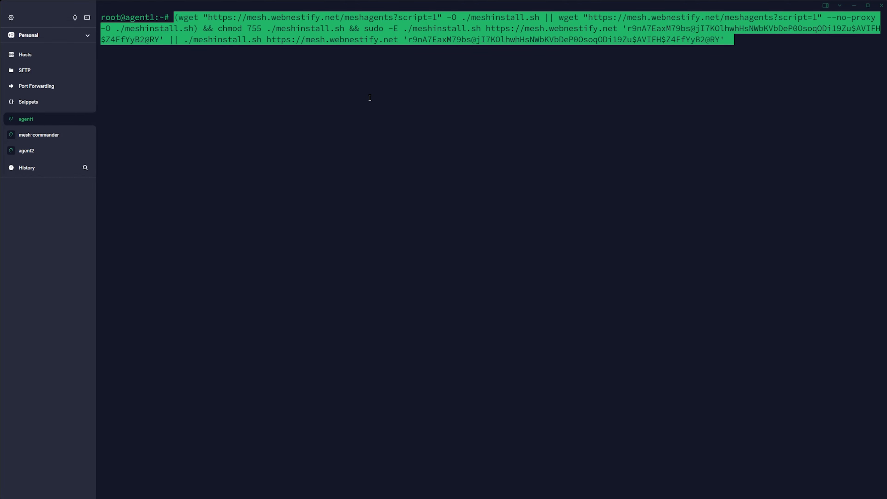
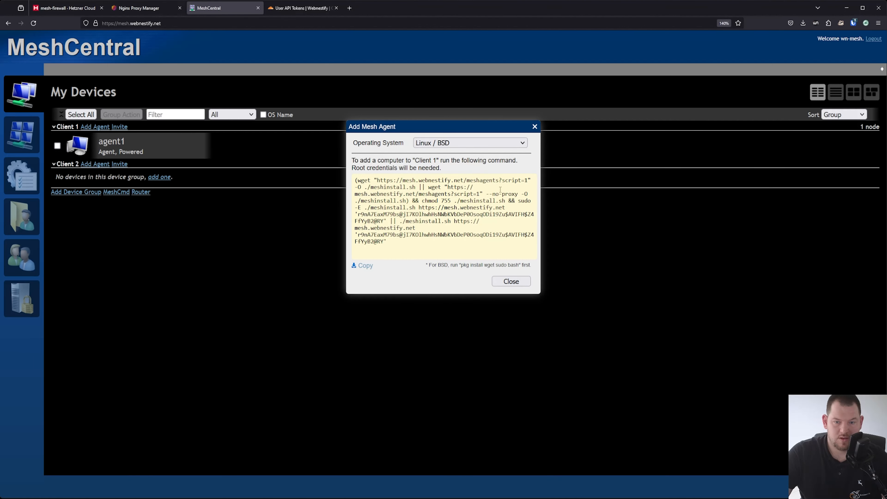
# Close the Client 1 dialog and copy Client 2's Linux / BSD agent install command
pyautogui.click(533, 128)
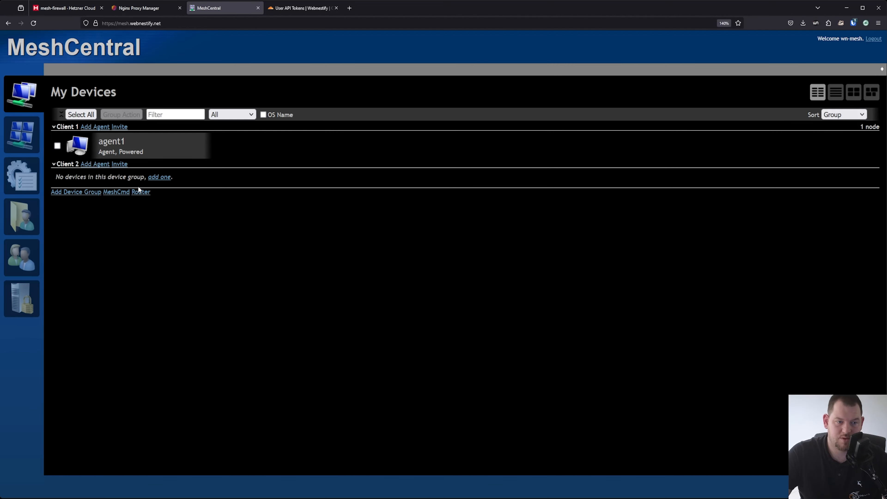
pyautogui.click(95, 164)
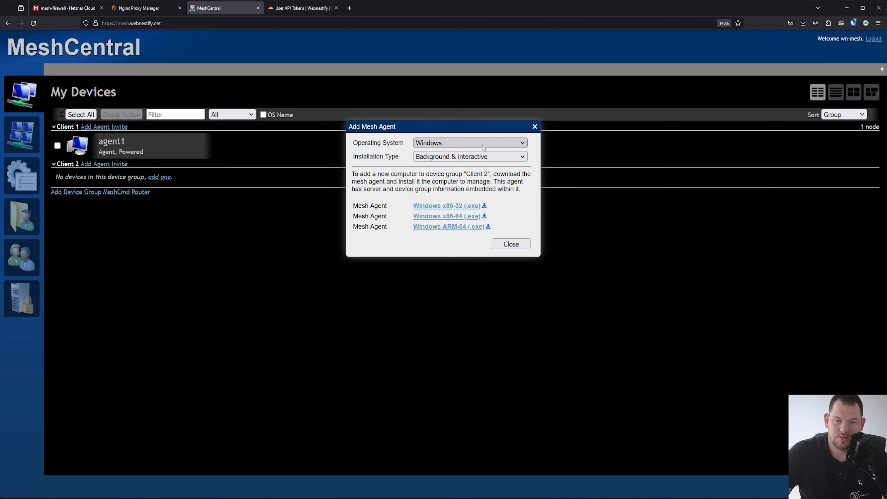
pyautogui.click(459, 165)
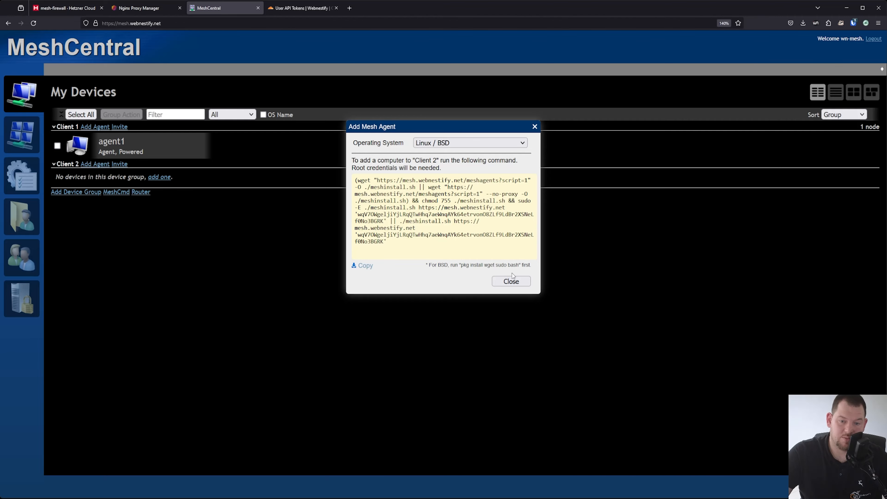
pyautogui.click(511, 281)
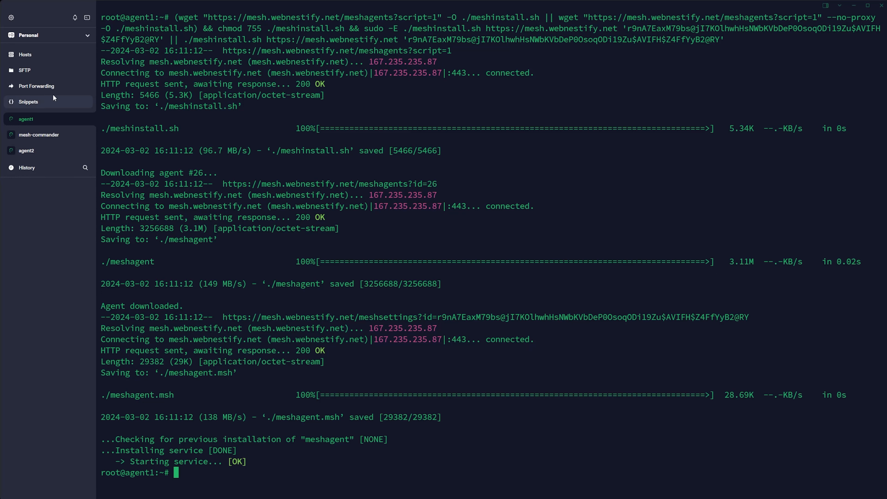
# Paste and run the Client 2 install command in agent2's root shell in Termius
pyautogui.click(26, 150)
pyautogui.write('(wget "https://mesh.webnestify.net/meshagents?script=1" -O ./meshinstall.sh || wget "https://mesh.webnestify.net/meshagents?script=1" --no-proxy -O ./meshinstall.sh) && chmod 755 ./meshinstall.sh && sudo -E ./meshinstall.sh https://mesh.webnestify.net \'wqV7OWgeljiYjLRqQTwHhq7aeWnqAYk64etrvonO8ZLf9LdBr2XSNeLf0No3BGRK\' || ./meshinstall.sh https://mesh.webnestify.net \'wqV7OWgeljiYjLRqQTwHhq7aeWnqAYk64etrvonO8ZLf9LdBr2XSNeLf0No3BGRK\'')
pyautogui.press('Return')
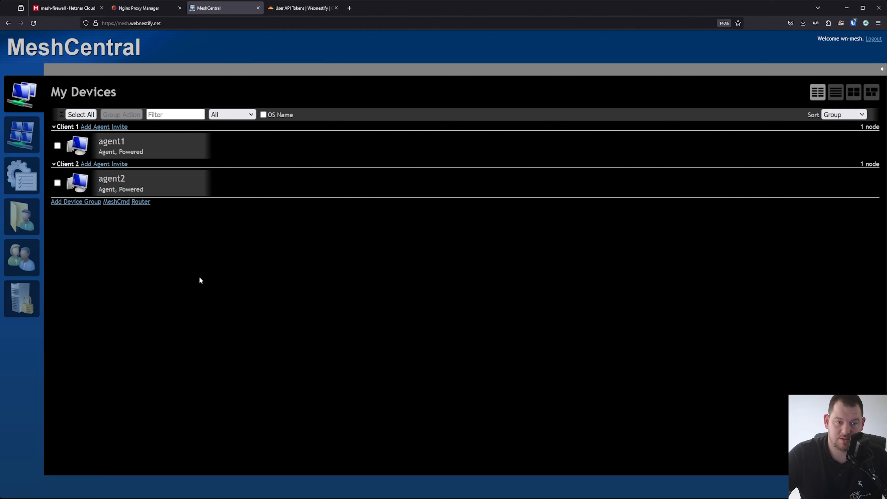
# Open agent1's device page and dismiss the Run Commands dialog without running anything
pyautogui.click(133, 150)
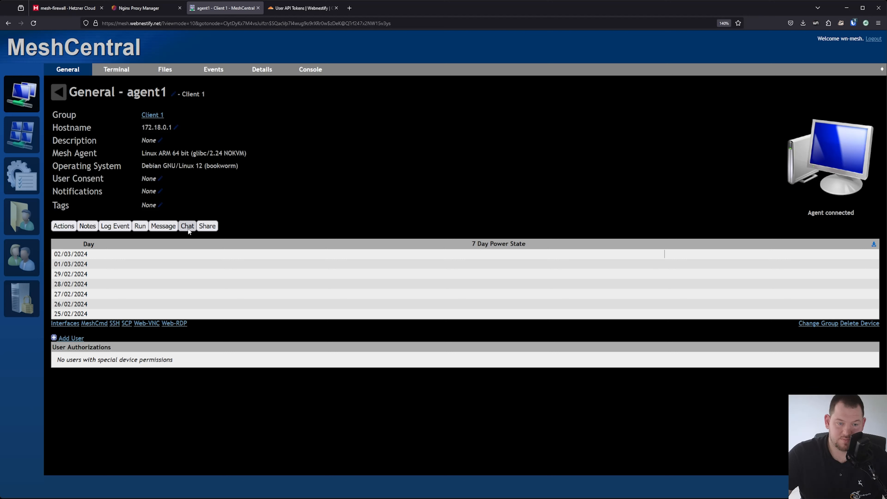
pyautogui.click(140, 227)
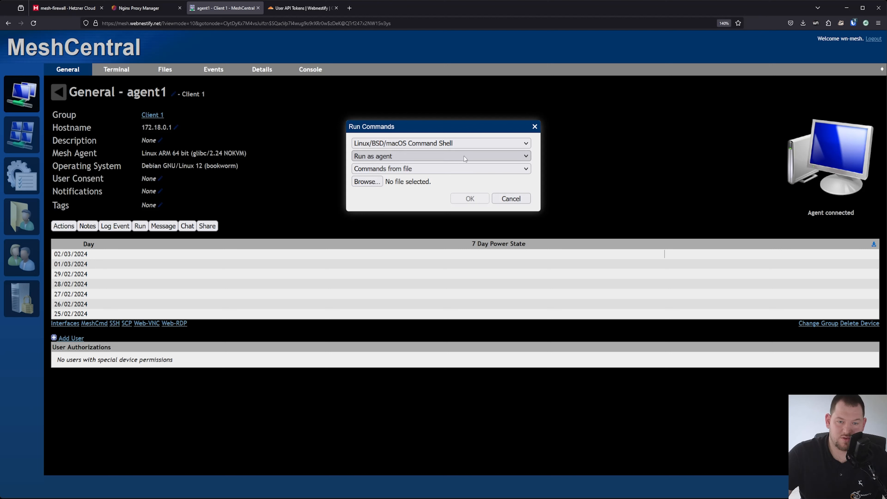
pyautogui.click(511, 199)
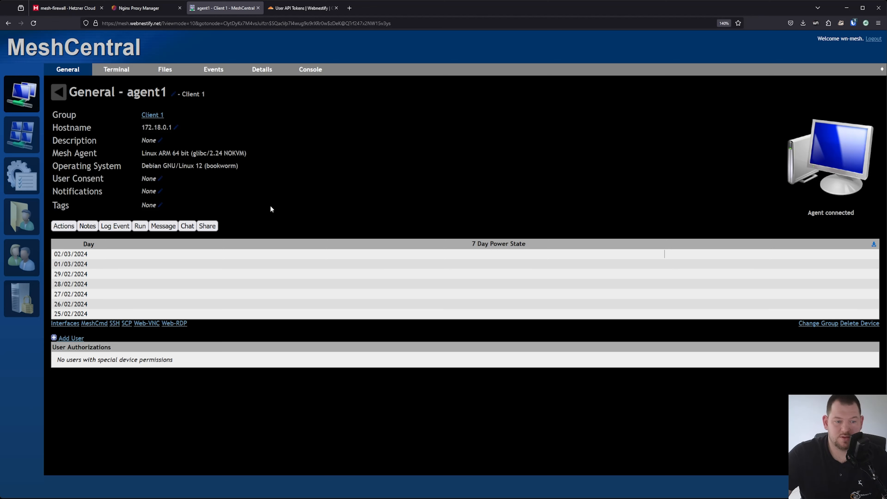
# Connect agent1's remote terminal, run htop to inspect processes, then quit it
pyautogui.click(122, 70)
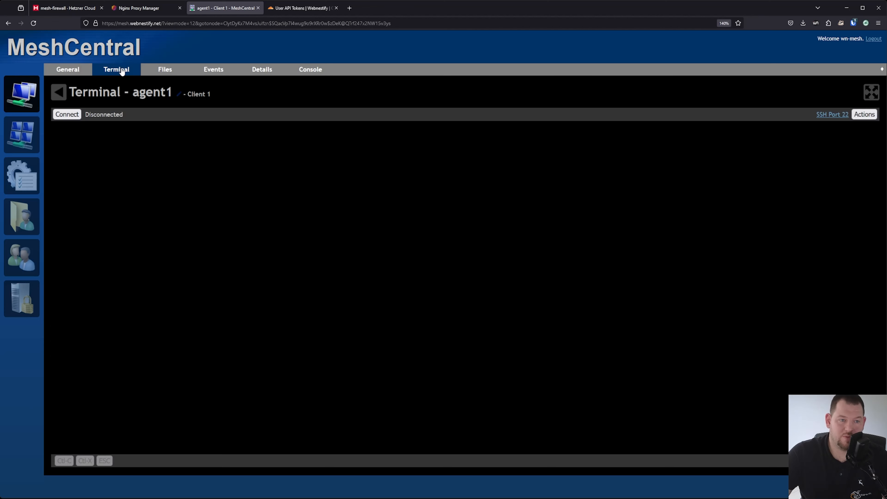
pyautogui.click(69, 116)
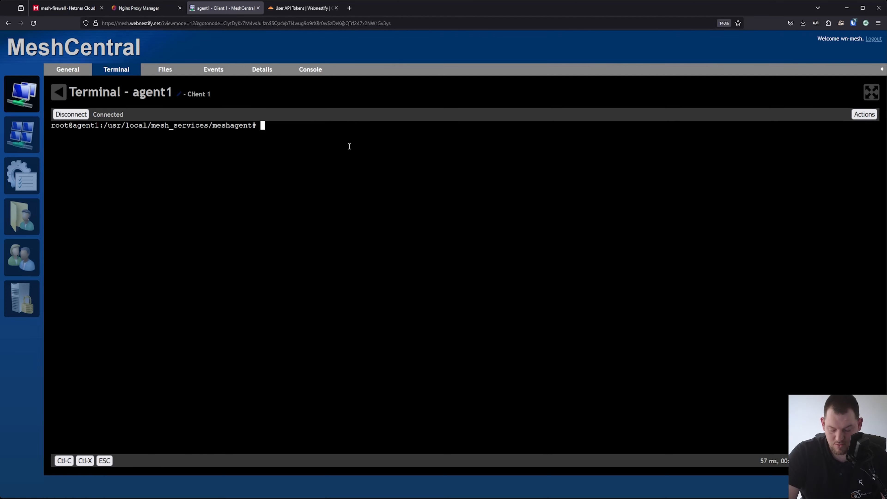
pyautogui.write('htop')
pyautogui.press('Return')
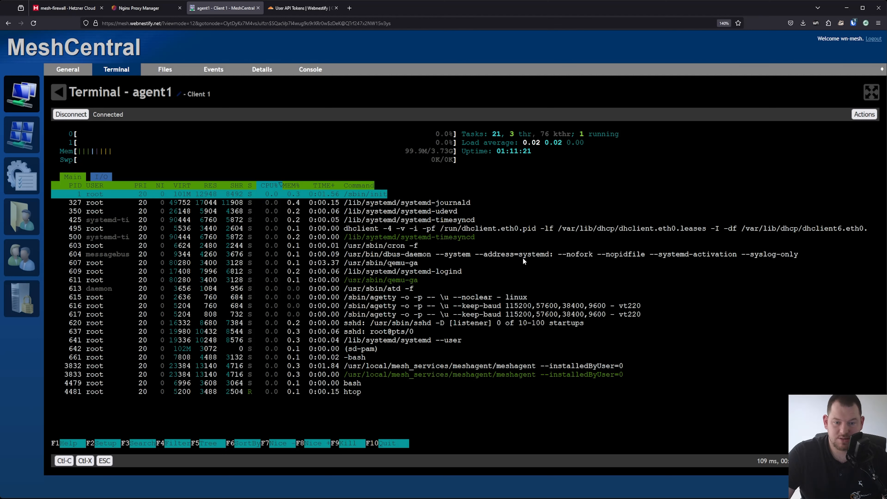
pyautogui.press('q')
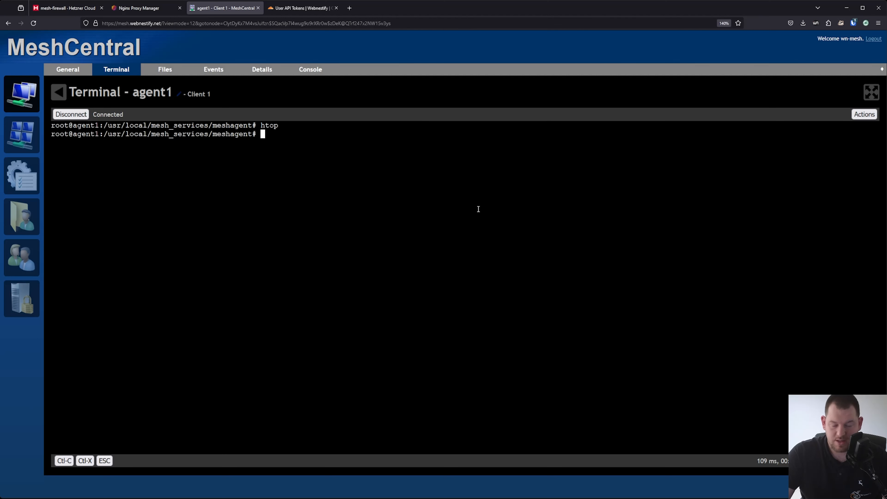
pyautogui.click(180, 72)
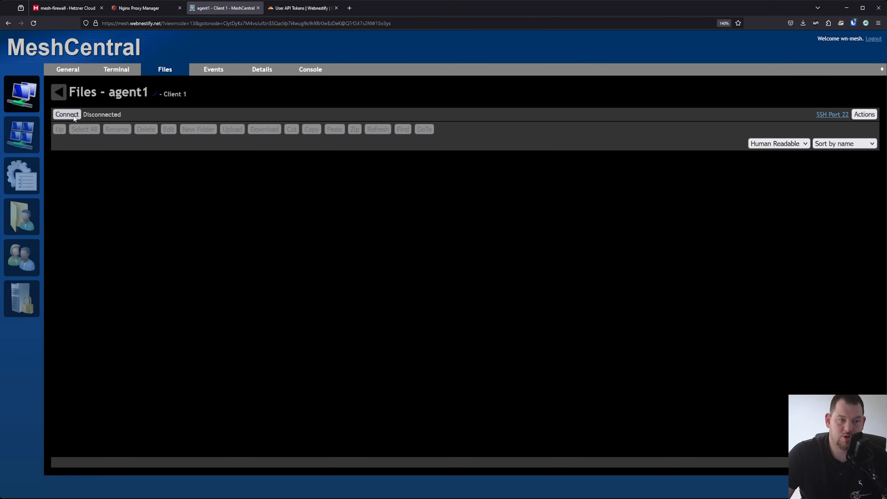
# Connect to agent1's root folders, then review its Events, Details and Console tabs
pyautogui.click(66, 115)
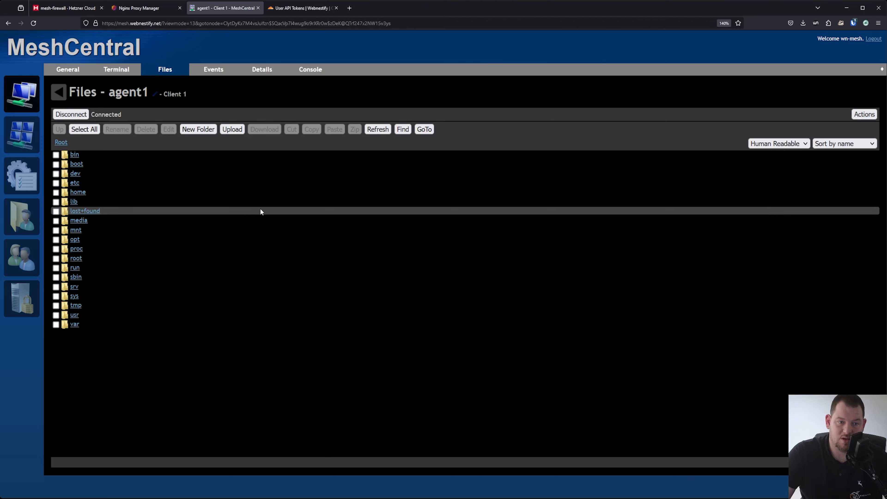
pyautogui.click(214, 72)
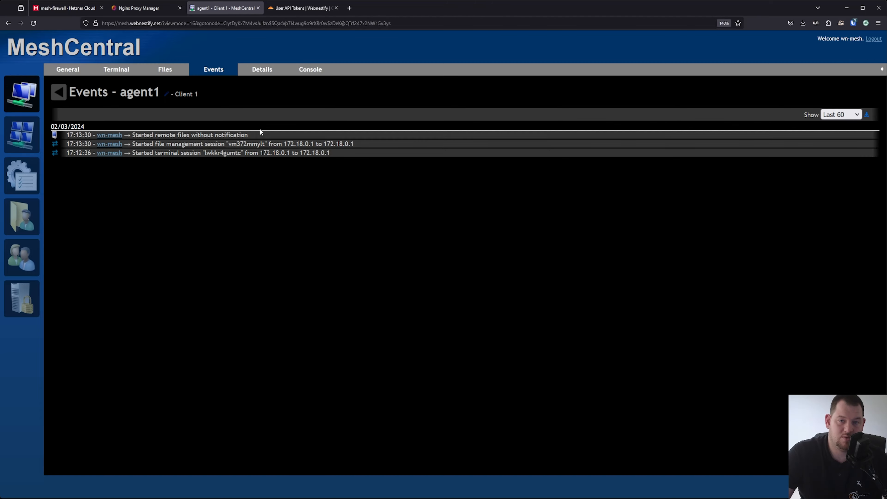
pyautogui.click(261, 69)
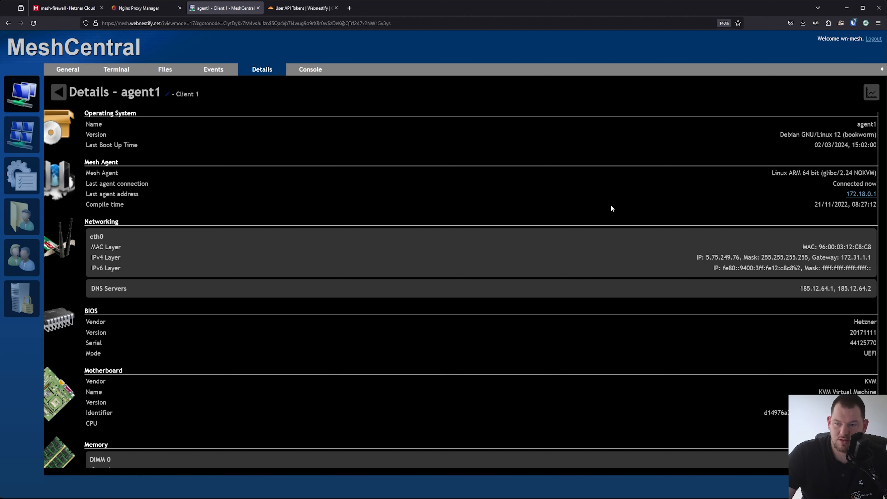
pyautogui.scroll(-1, 609, 206)
pyautogui.scroll(1, 507, 256)
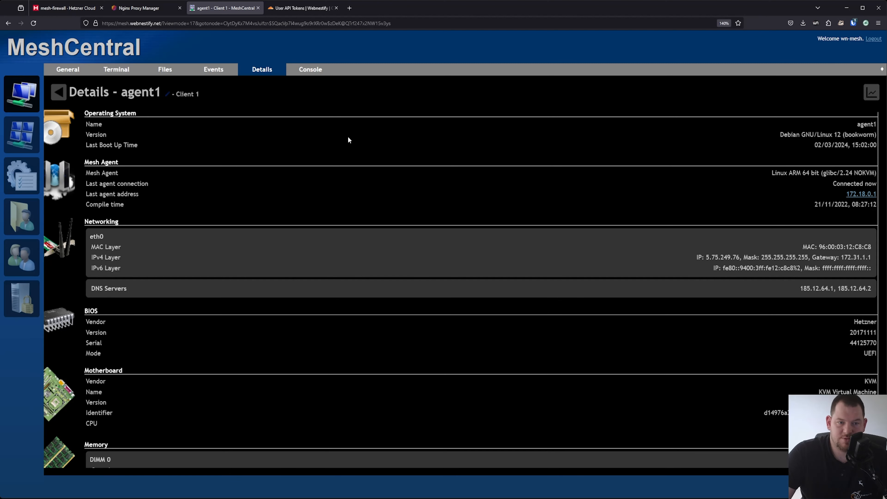
pyautogui.click(311, 70)
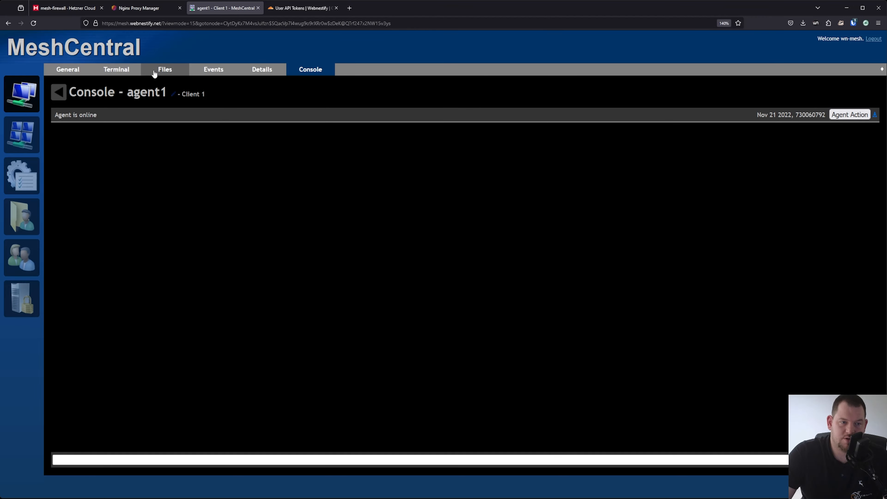
pyautogui.click(133, 72)
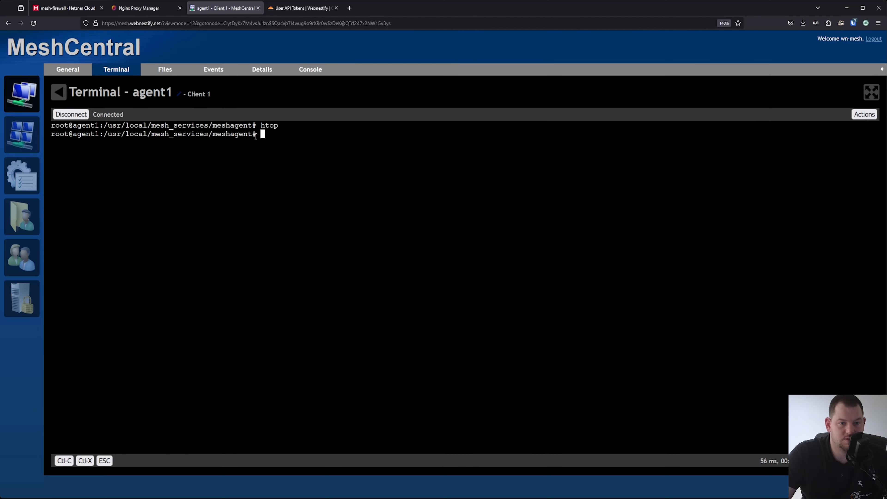
pyautogui.click(73, 71)
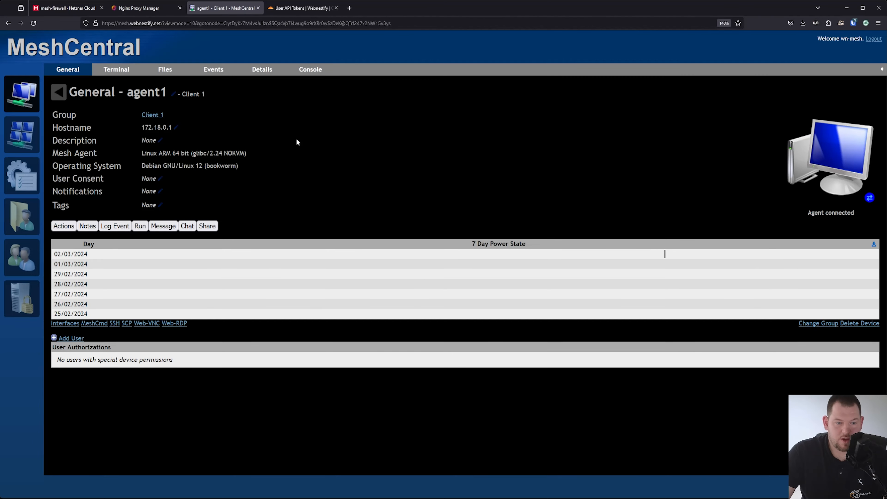
# Move through account, device list and agent1 pages to reach user management
pyautogui.click(29, 141)
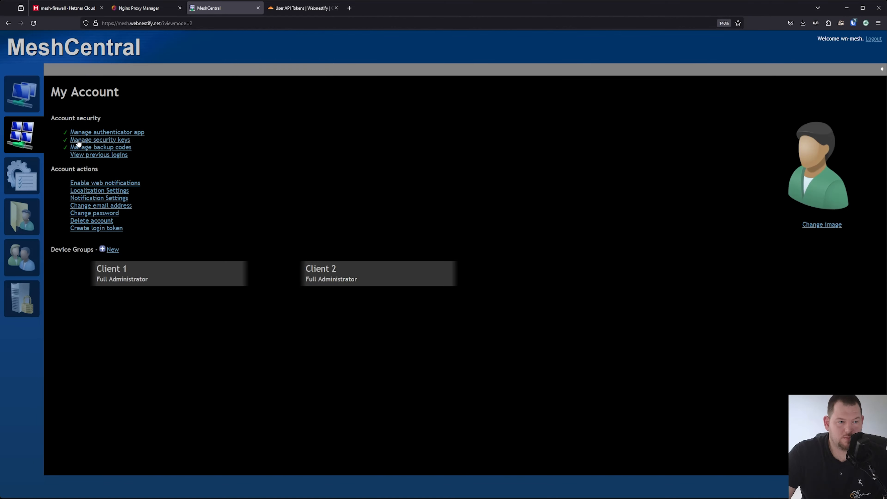
pyautogui.click(25, 102)
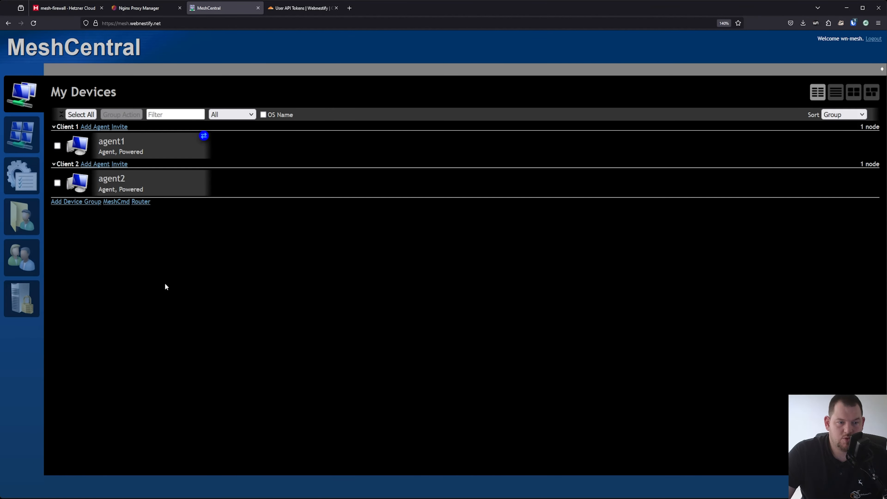
pyautogui.click(118, 148)
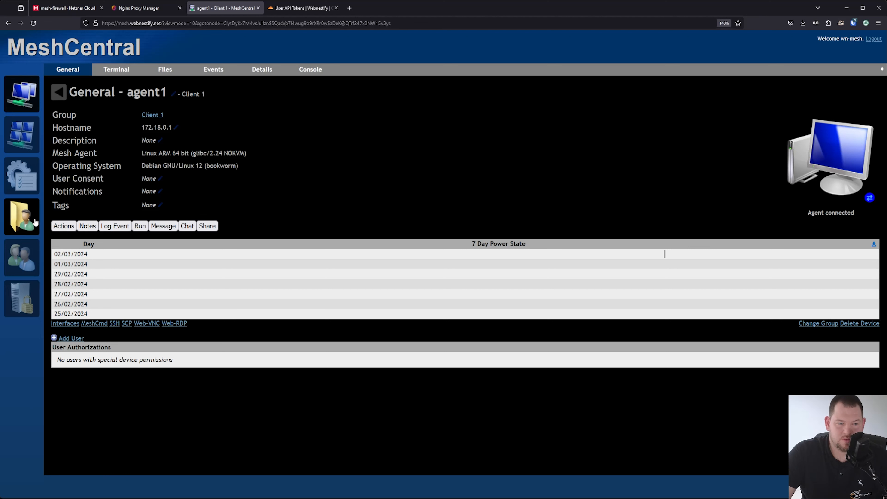
pyautogui.click(22, 258)
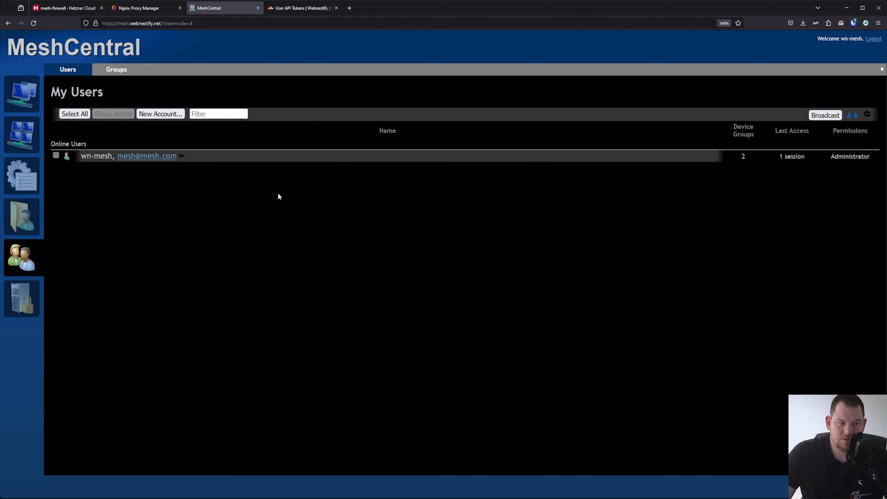
# Create user account mesh2 with an e-mail address and a pasted, confirmed password
pyautogui.click(172, 118)
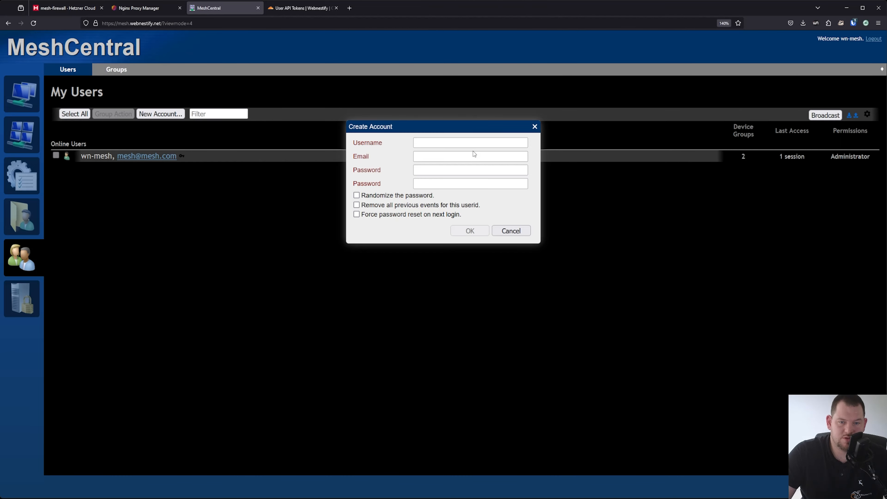
pyautogui.click(457, 168)
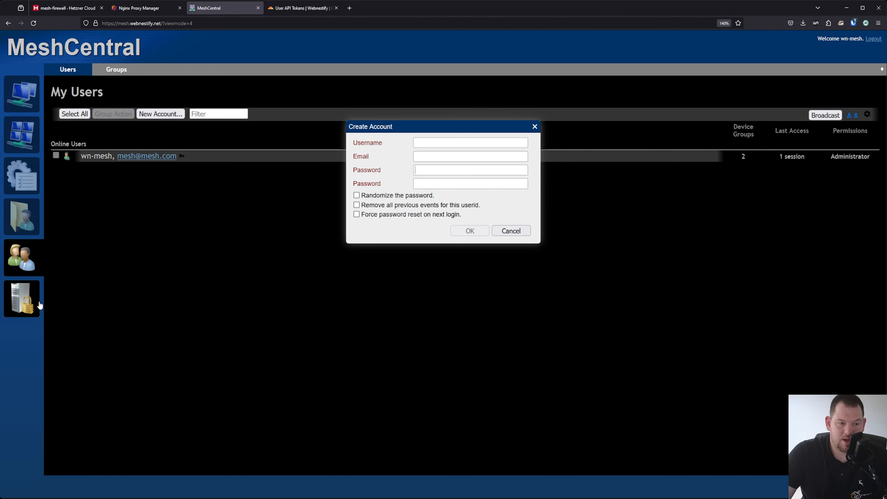
pyautogui.click(450, 142)
pyautogui.write('mesh2')
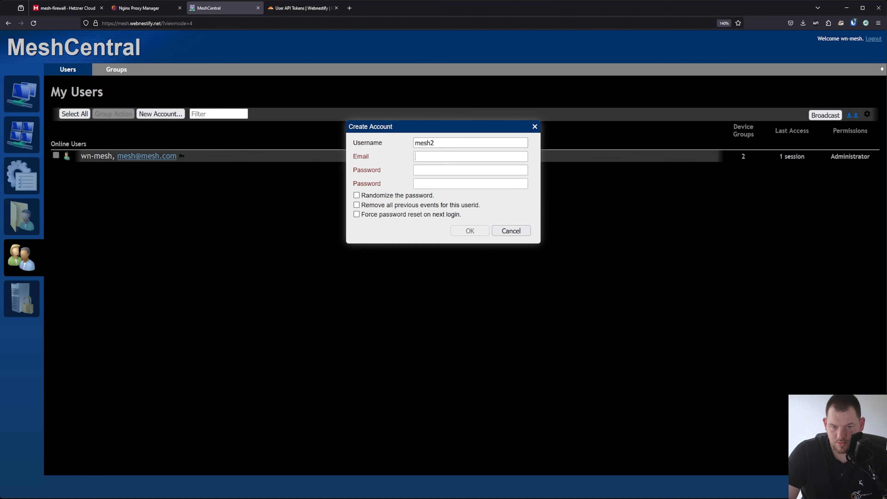
pyautogui.press('Tab')
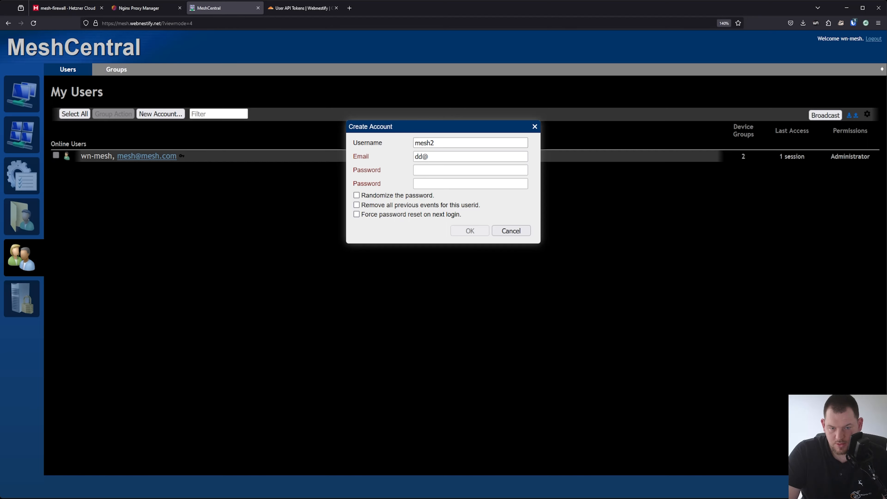
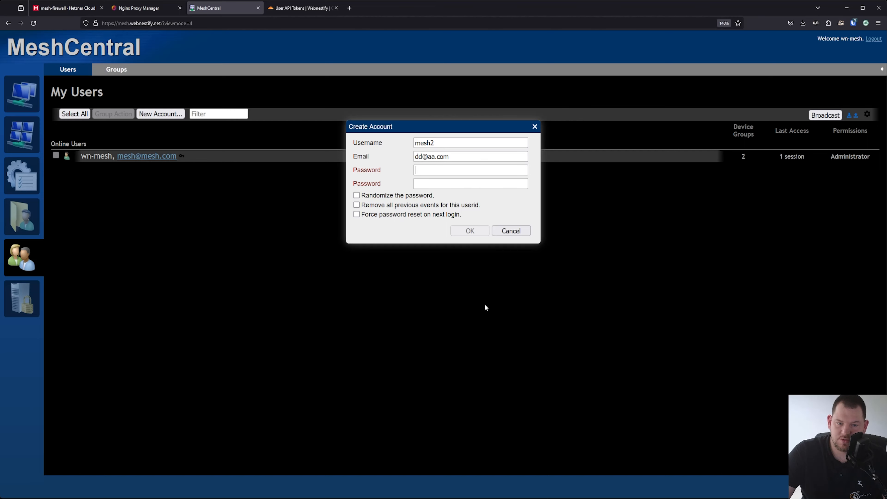
pyautogui.hotkey('ctrl', 'v')
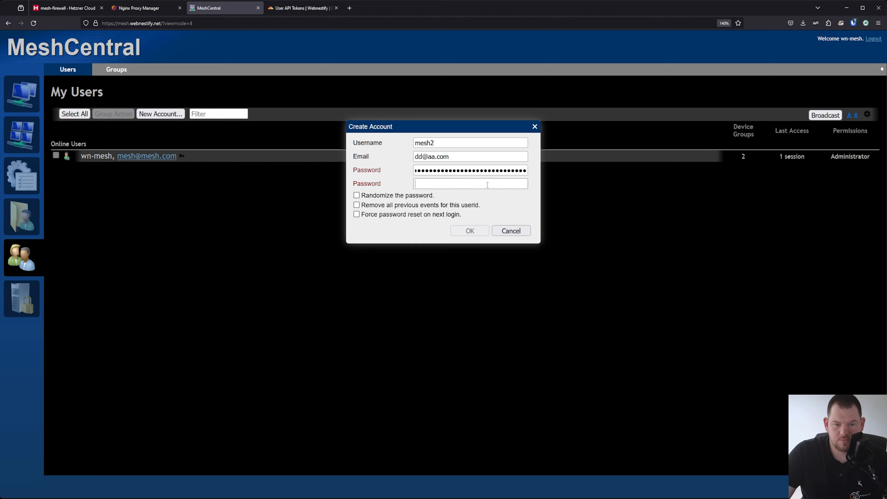
pyautogui.hotkey('ctrl', 'v')
pyautogui.click(468, 235)
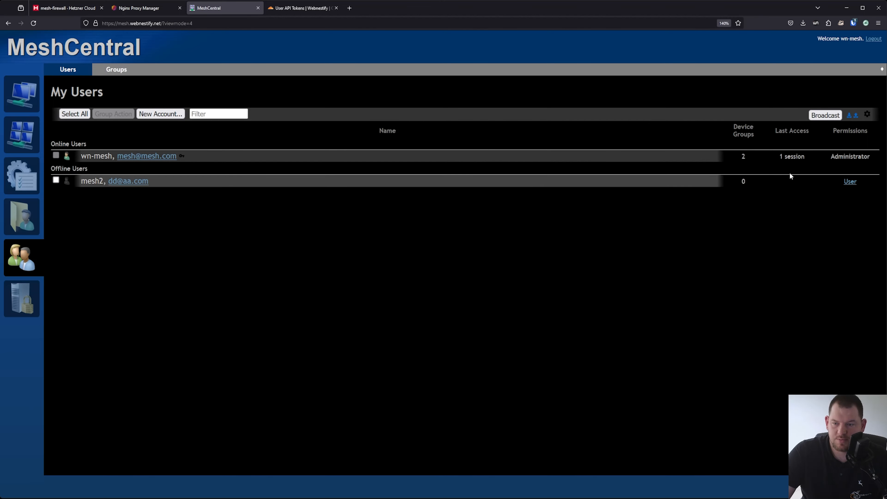
# Toggle mesh2's storage, backup, user-management and event permissions, then cancel unchanged
pyautogui.click(851, 182)
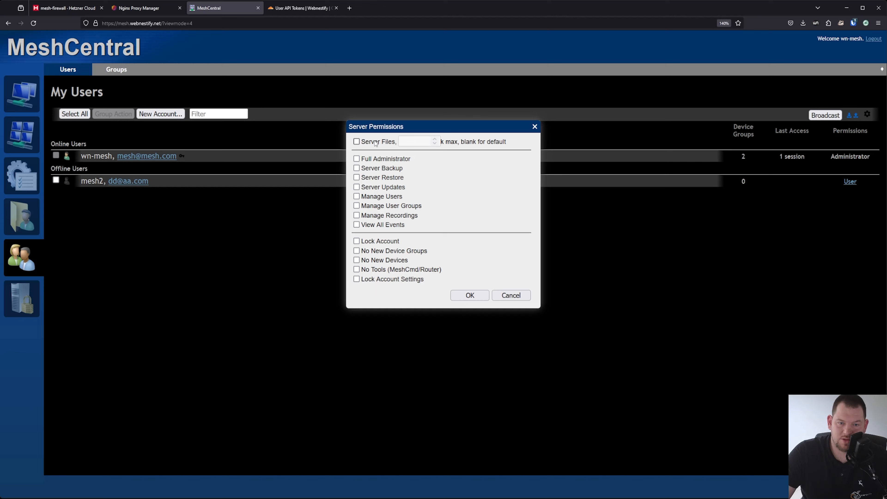
pyautogui.click(383, 142)
pyautogui.click(435, 140)
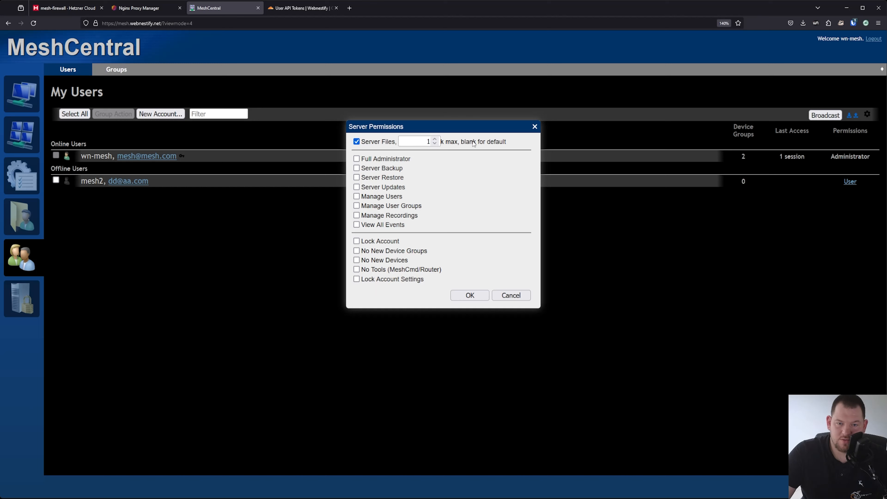
pyautogui.click(383, 142)
pyautogui.click(382, 169)
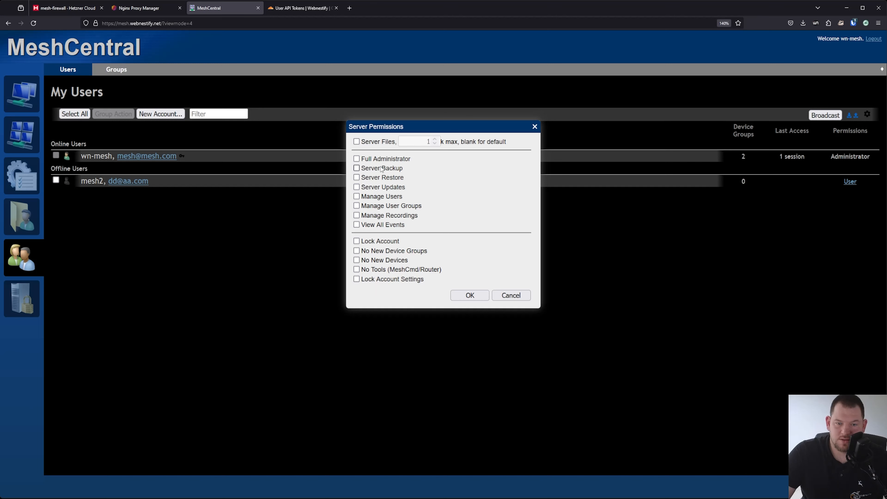
pyautogui.click(393, 171)
pyautogui.click(388, 198)
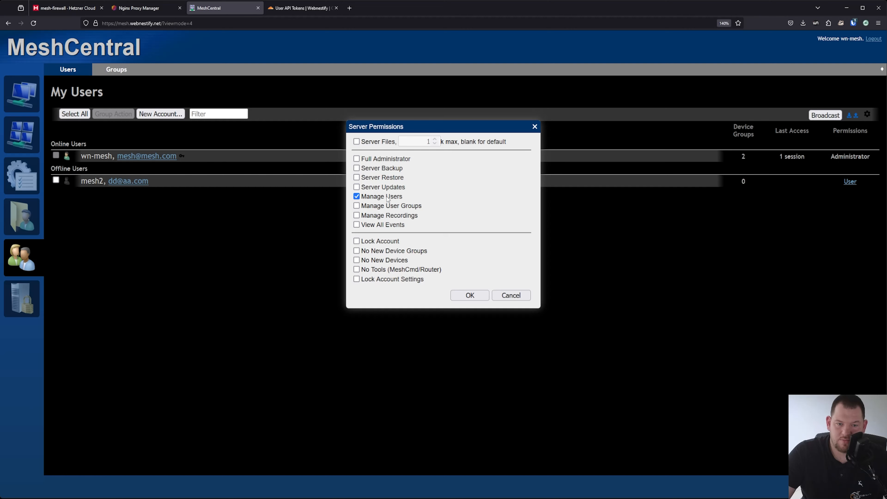
pyautogui.click(388, 197)
pyautogui.click(393, 226)
pyautogui.click(393, 225)
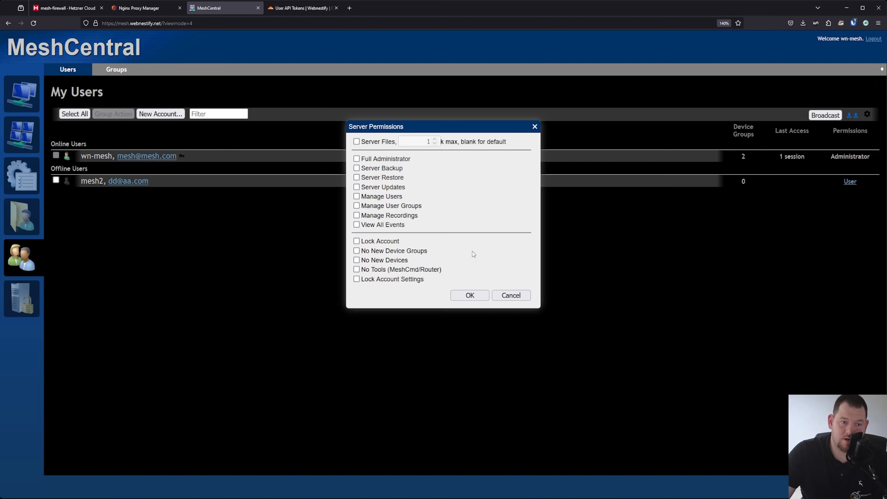
pyautogui.click(513, 296)
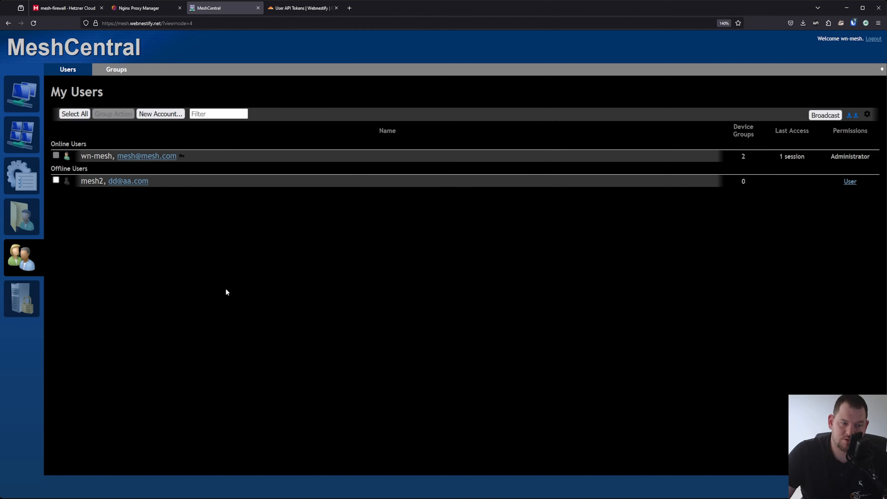
# Try the server backup download on My Server, then open My Files storage
pyautogui.click(30, 309)
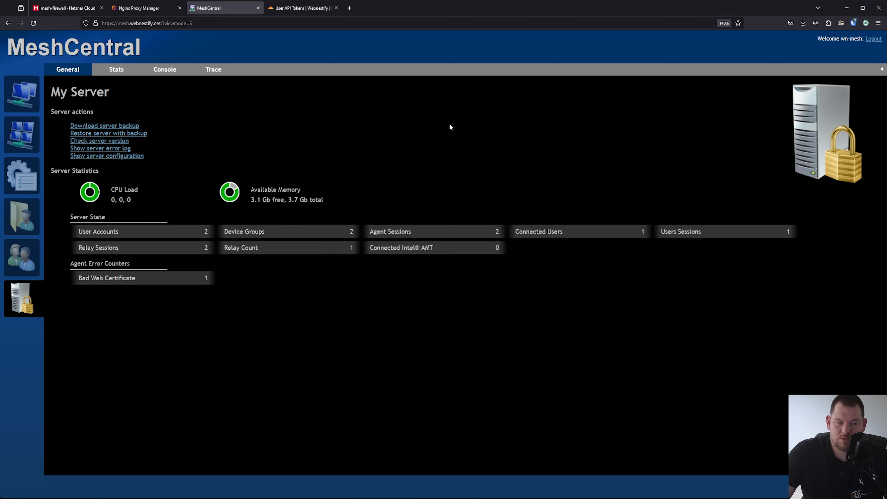
pyautogui.click(127, 126)
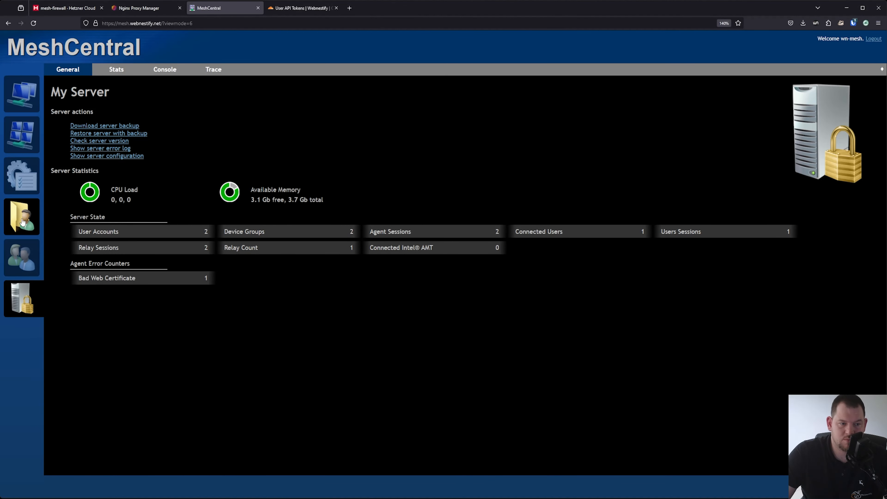
pyautogui.click(37, 260)
pyautogui.click(32, 225)
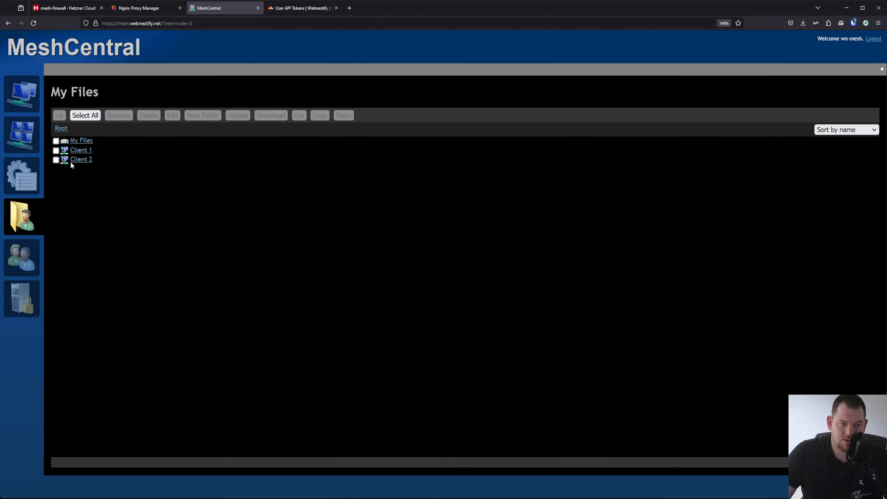
# Open the Client 2 folder, cancel a new folder, and look at events and account pages
pyautogui.click(80, 160)
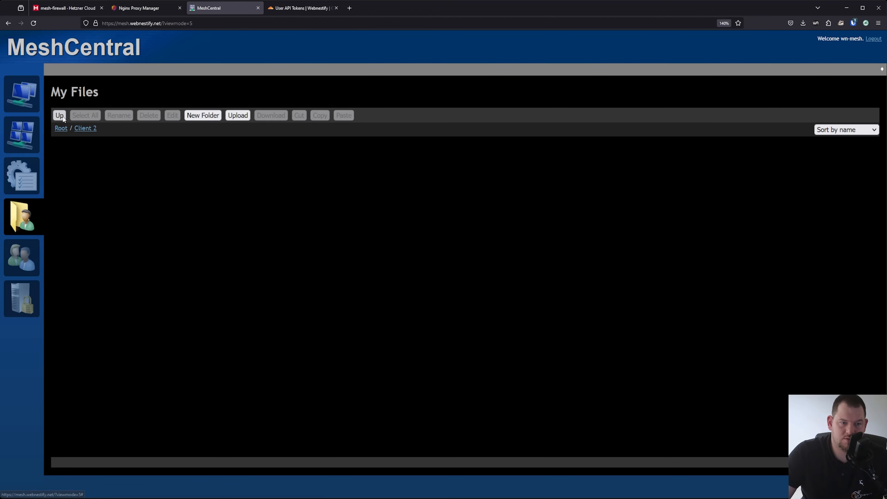
pyautogui.click(212, 117)
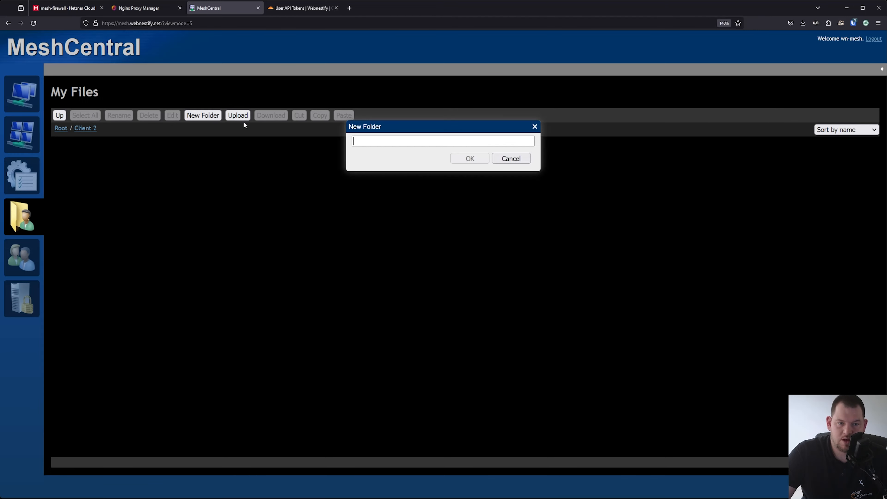
pyautogui.click(512, 159)
pyautogui.click(33, 174)
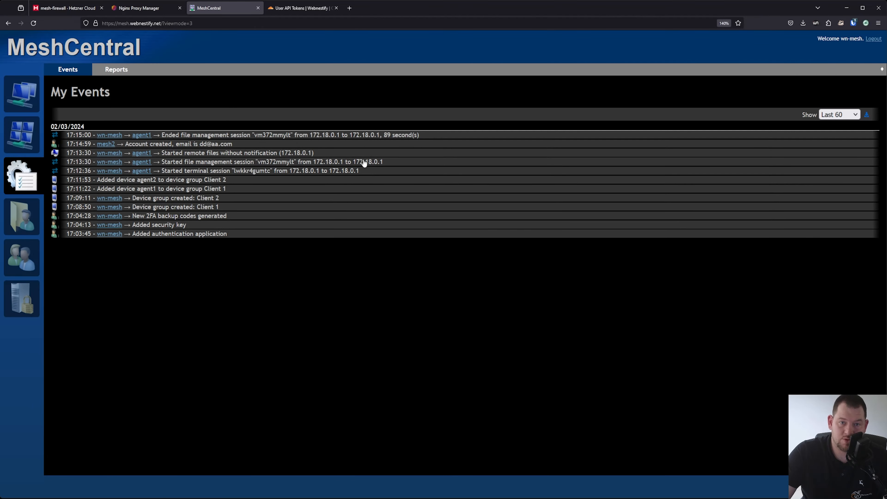
pyautogui.click(21, 136)
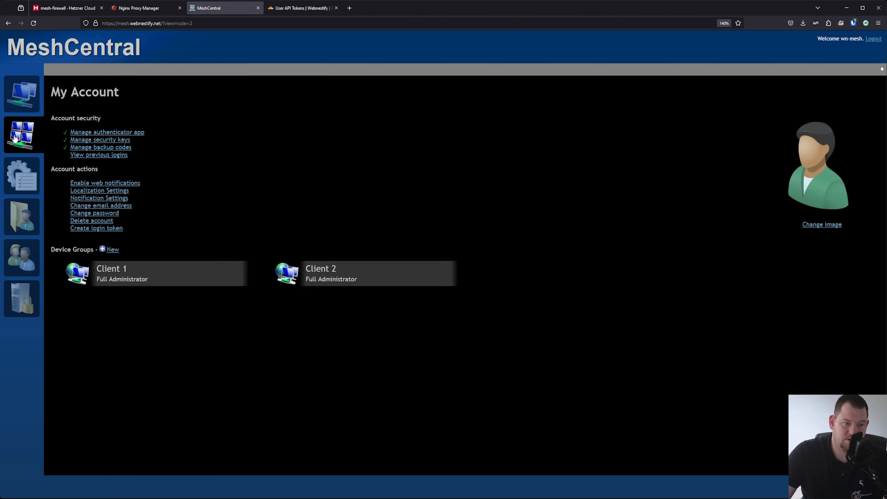
# Open agent2 from My Devices and connect its remote terminal
pyautogui.click(25, 104)
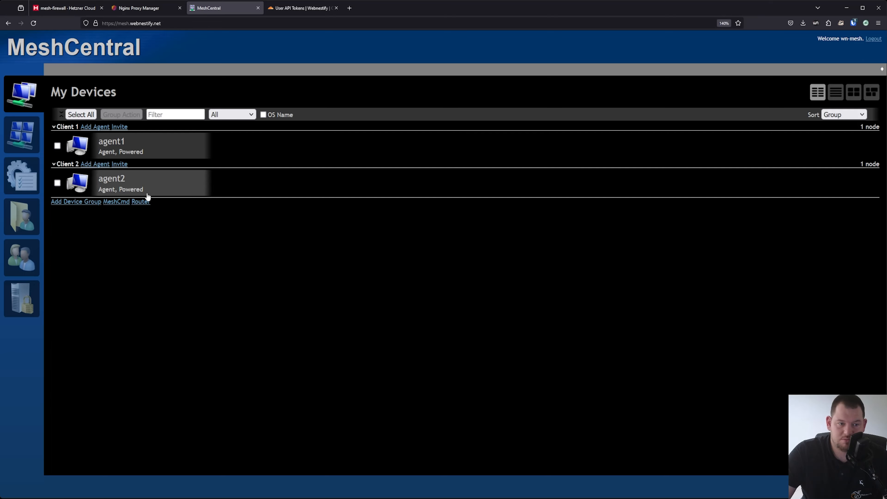
pyautogui.click(121, 178)
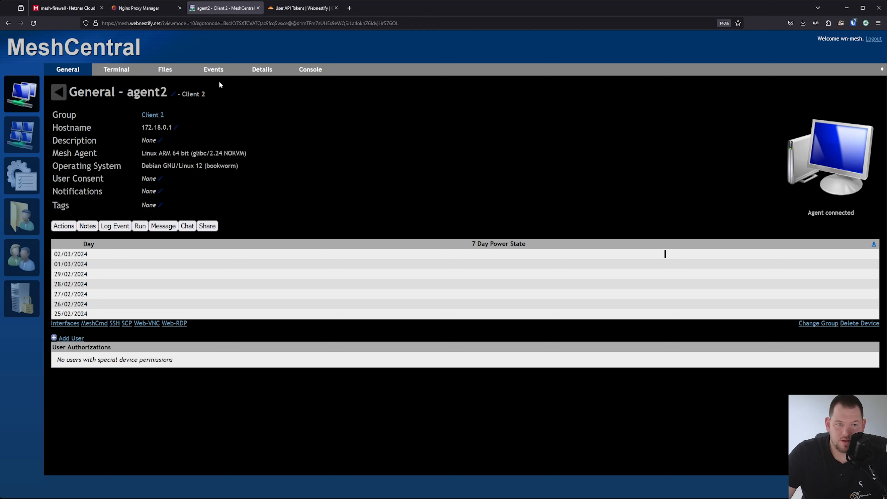
pyautogui.click(116, 69)
pyautogui.click(67, 118)
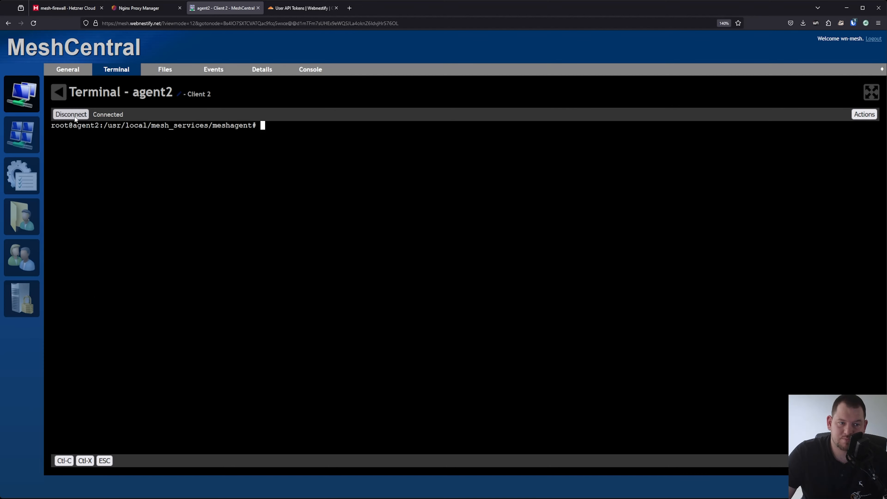